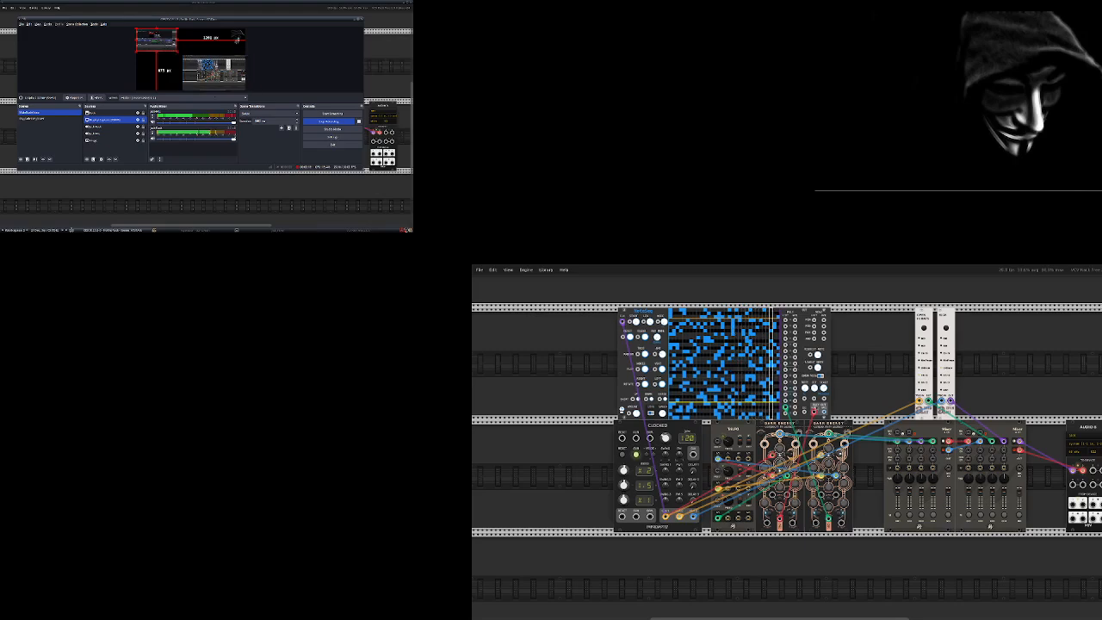
{"action": "left_click", "coordinate": [352, 231]}
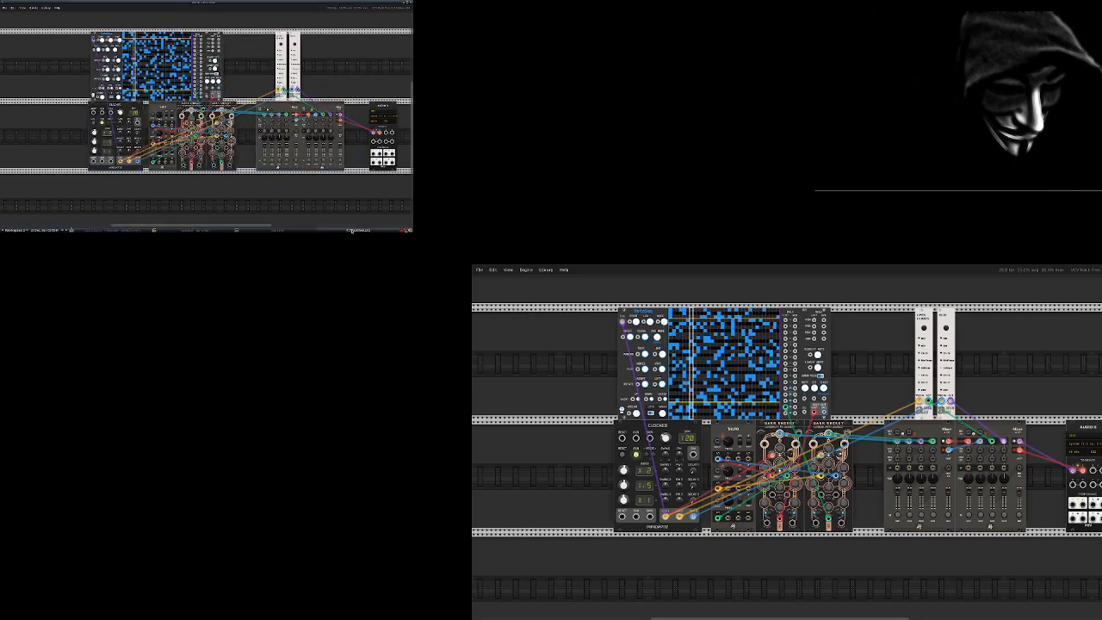
{"action": "left_click", "coordinate": [200, 231]}
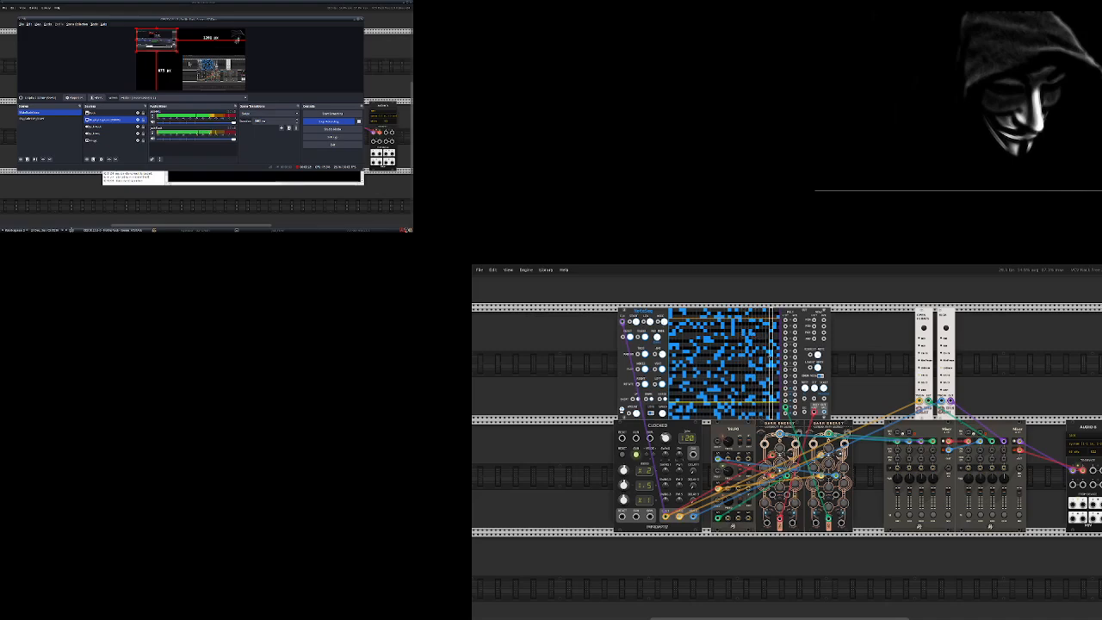
{"action": "left_click", "coordinate": [174, 209]}
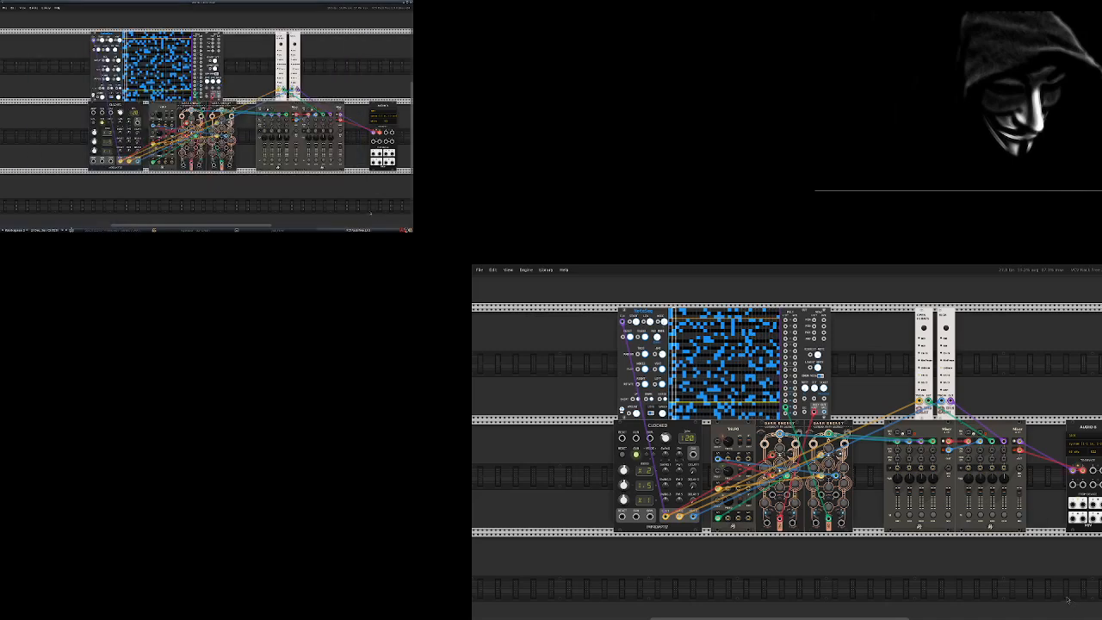
{"action": "left_click", "coordinate": [114, 230]}
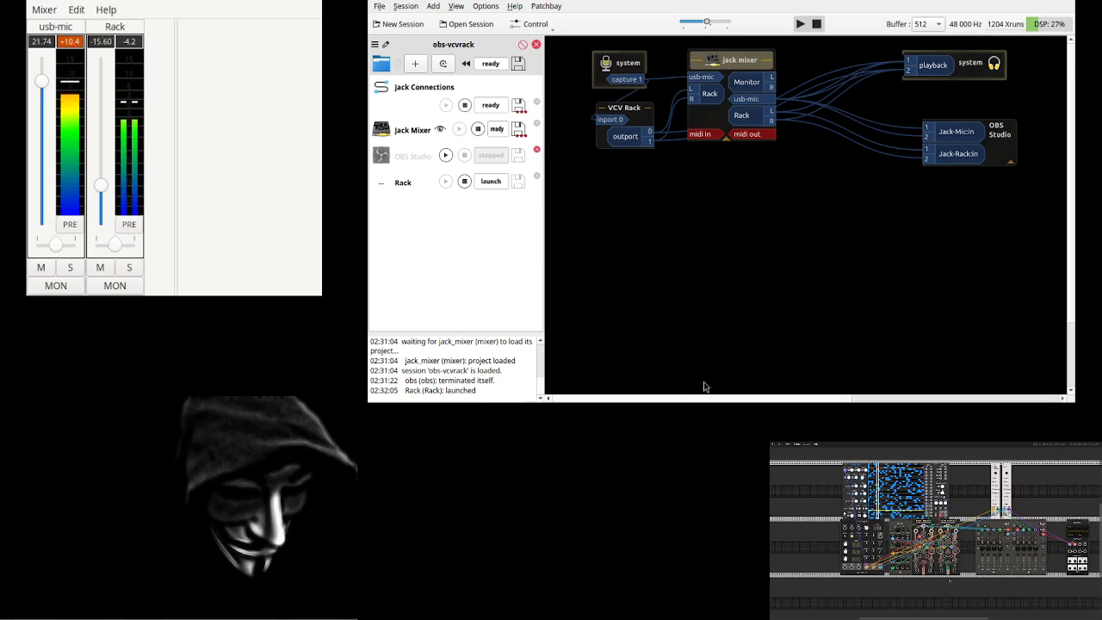
Rearrange the system capture, VCV Rack, Jack mixer and OBS Studio boxes in the patchbay to show the audio routing.
{"action": "left_click_drag", "start_coordinate": [642, 67], "coordinate": [627, 63]}
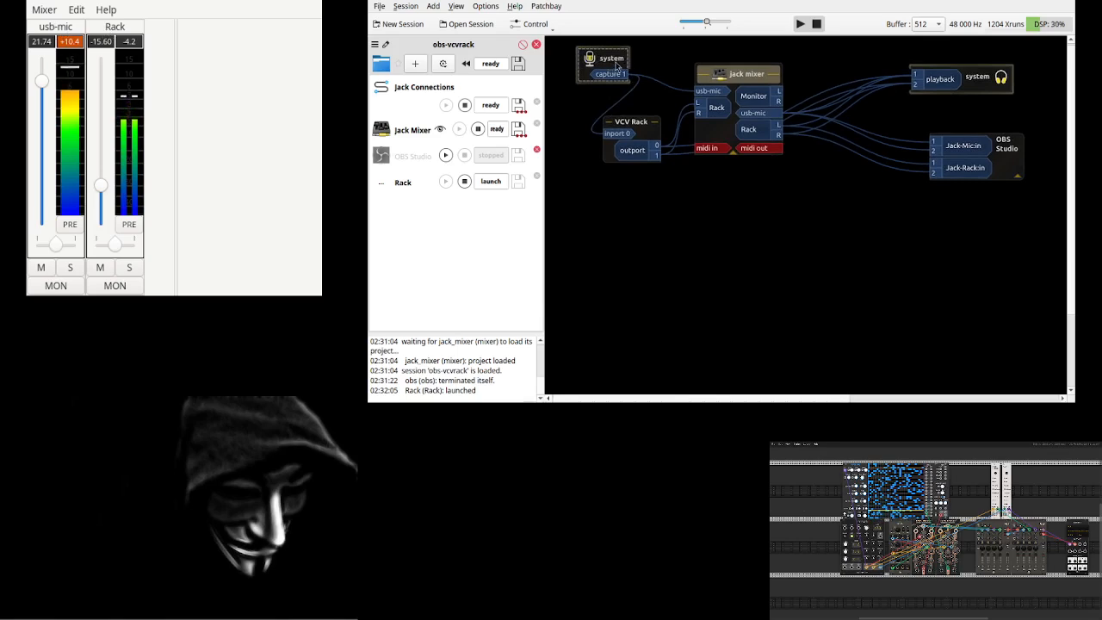
{"action": "left_click_drag", "start_coordinate": [705, 98], "coordinate": [692, 92]}
{"action": "left_click_drag", "start_coordinate": [637, 131], "coordinate": [616, 119]}
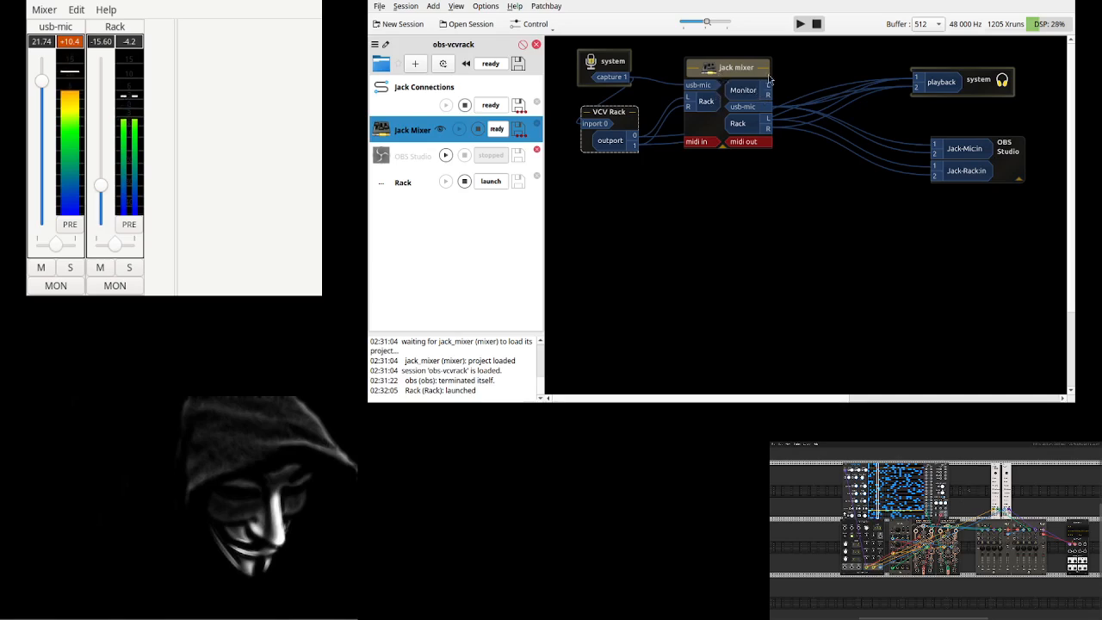
{"action": "left_click_drag", "start_coordinate": [754, 64], "coordinate": [746, 100]}
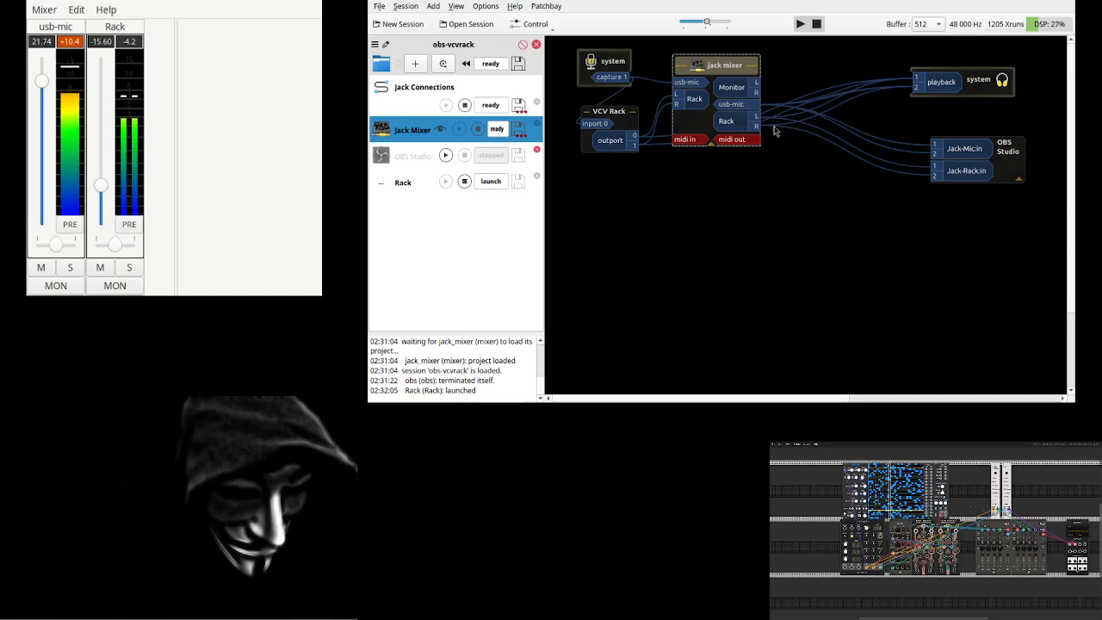
{"action": "left_click", "coordinate": [970, 86]}
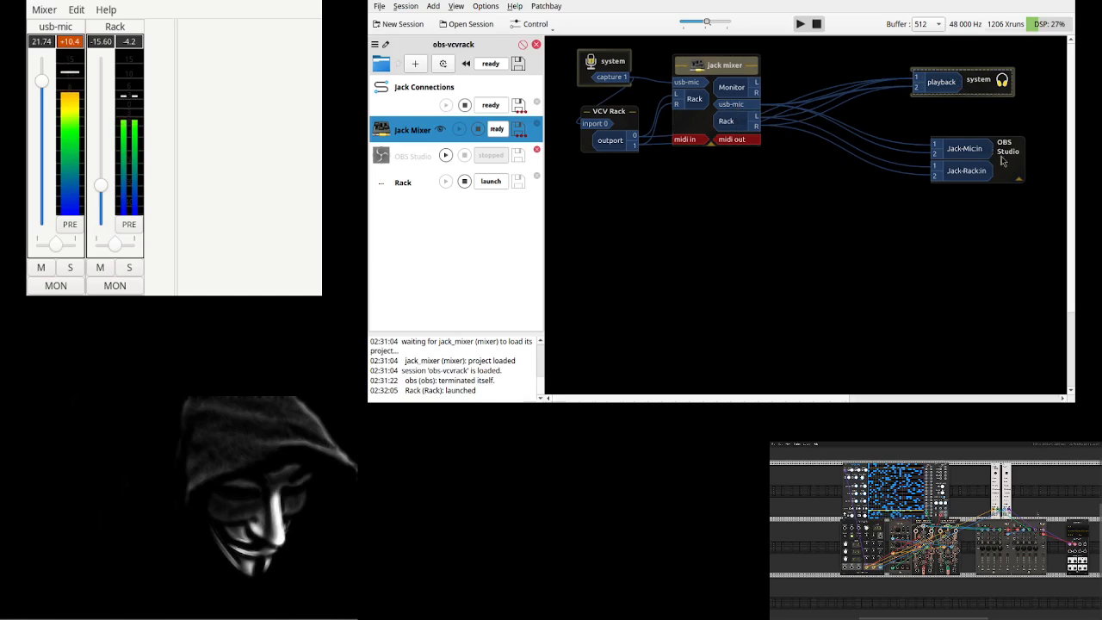
{"action": "left_click_drag", "start_coordinate": [1002, 161], "coordinate": [979, 145]}
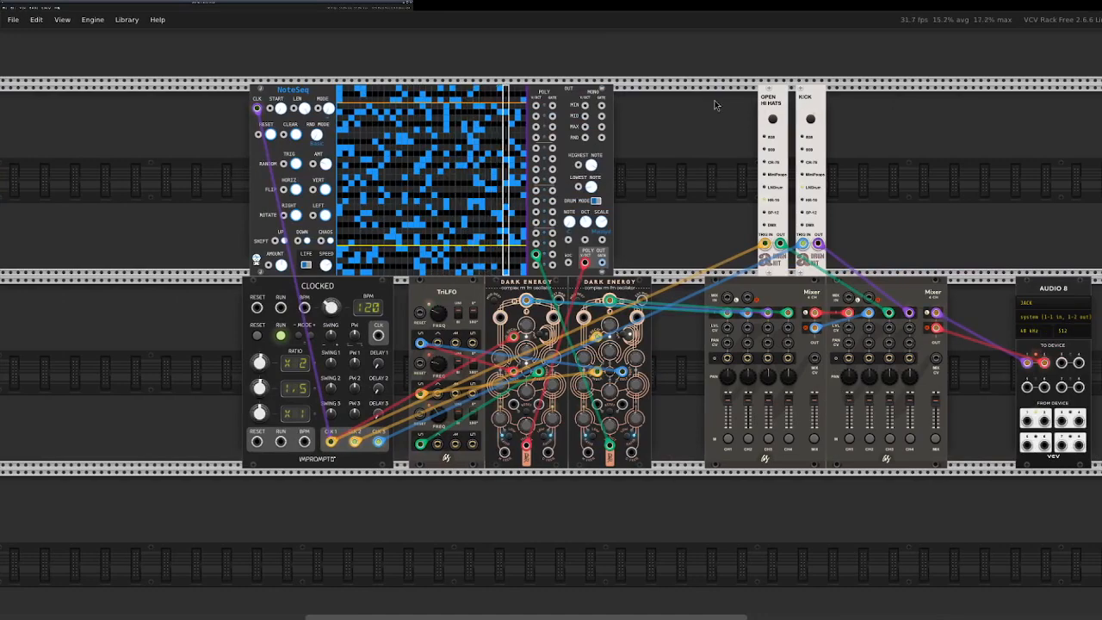
Switch to VCV Rack and start a new patch.
{"action": "left_click", "coordinate": [13, 19]}
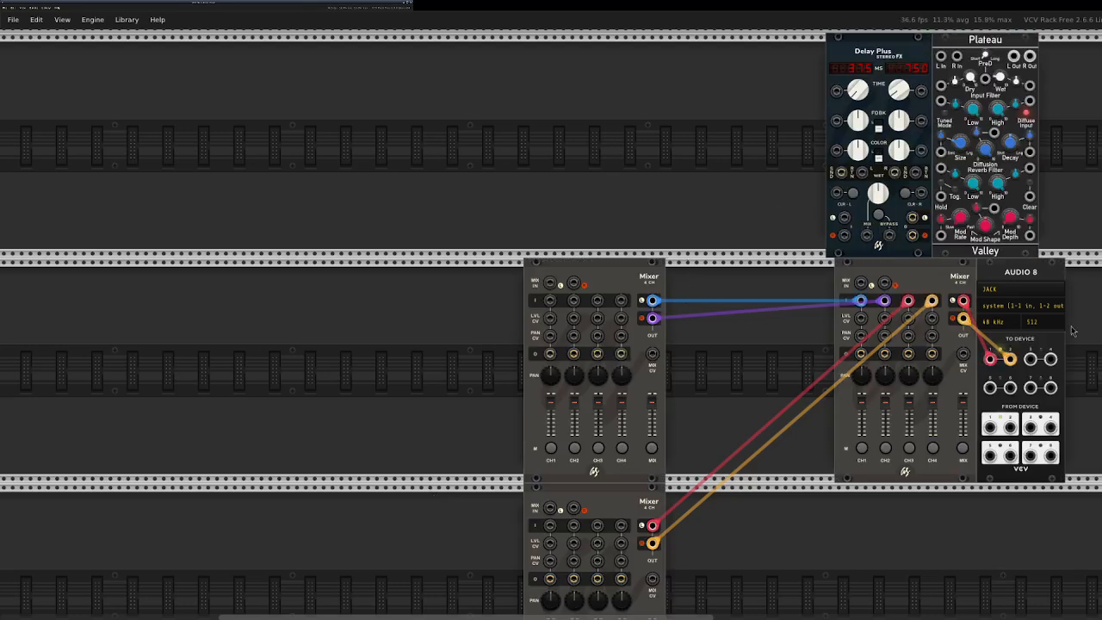
{"action": "scroll", "coordinate": [1025, 341], "scroll_direction": "down", "scroll_amount": 1}
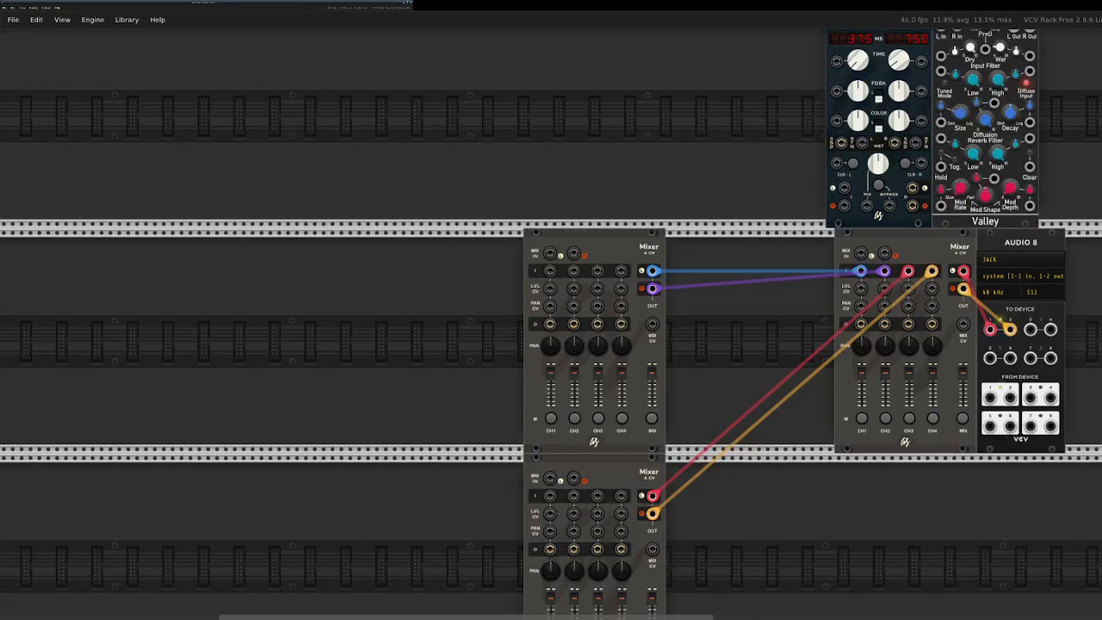
{"action": "scroll", "coordinate": [551, 345], "scroll_direction": "right", "scroll_amount": 5}
{"action": "scroll", "coordinate": [898, 422], "scroll_direction": "up", "scroll_amount": 2}
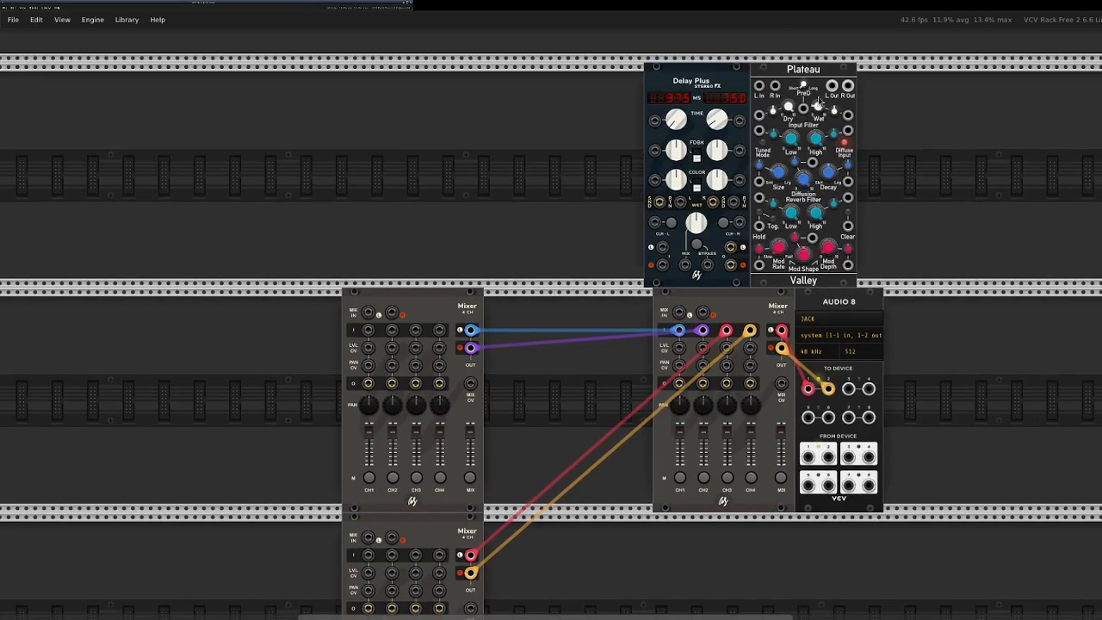
Line up the three 4-channel mixers side by side in the same rack row as Audio 8.
{"action": "scroll", "coordinate": [970, 184], "scroll_direction": "down", "scroll_amount": 2}
{"action": "left_click_drag", "start_coordinate": [436, 228], "coordinate": [490, 241]}
{"action": "left_click_drag", "start_coordinate": [404, 232], "coordinate": [629, 260]}
{"action": "left_click_drag", "start_coordinate": [439, 463], "coordinate": [467, 237]}
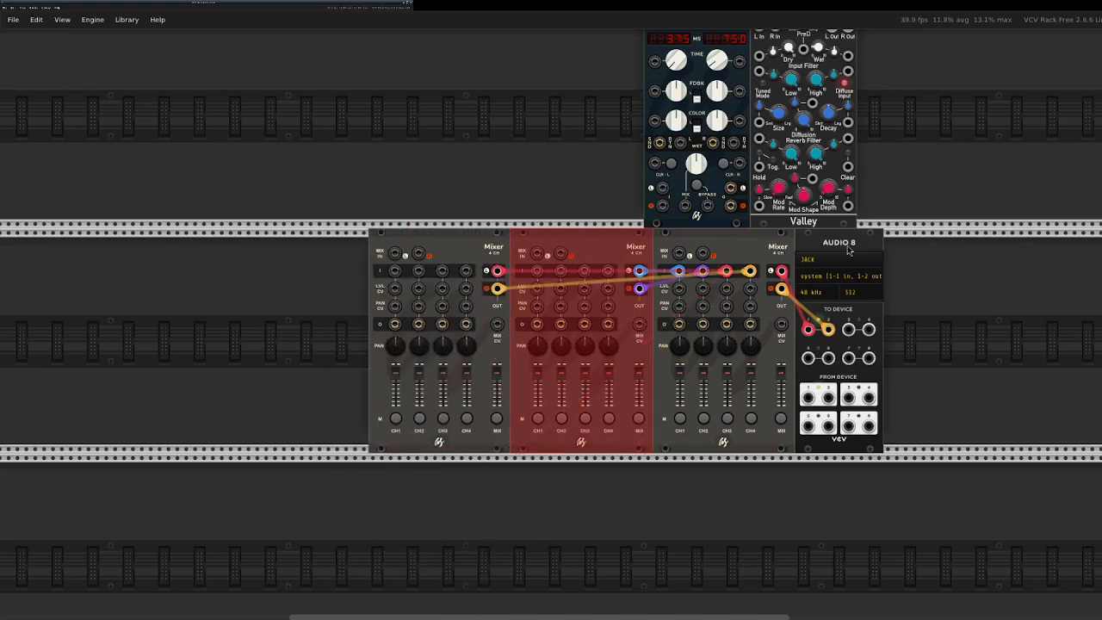
Move the Delay Plus and Plateau modules along their row so they sit above the mixers with a gap between them.
{"action": "scroll", "coordinate": [848, 249], "scroll_direction": "up", "scroll_amount": 2}
{"action": "left_click_drag", "start_coordinate": [711, 101], "coordinate": [592, 82]}
{"action": "left_click_drag", "start_coordinate": [814, 77], "coordinate": [734, 77]}
{"action": "left_click_drag", "start_coordinate": [613, 67], "coordinate": [621, 69]}
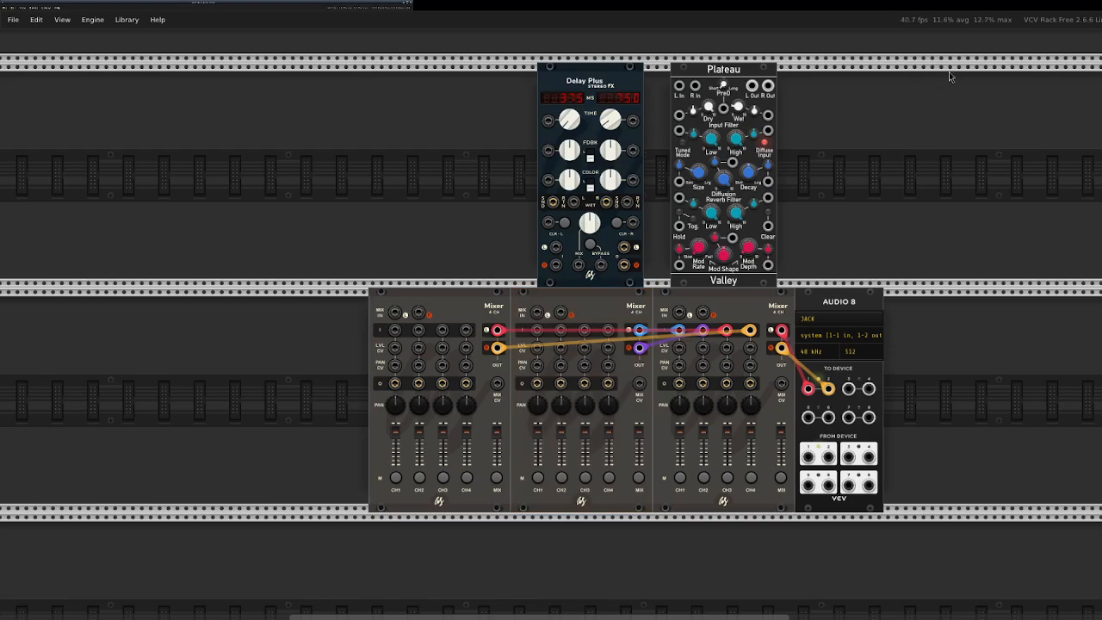
Select all modules in the rack and delete them.
{"action": "left_click_drag", "start_coordinate": [952, 52], "coordinate": [401, 513]}
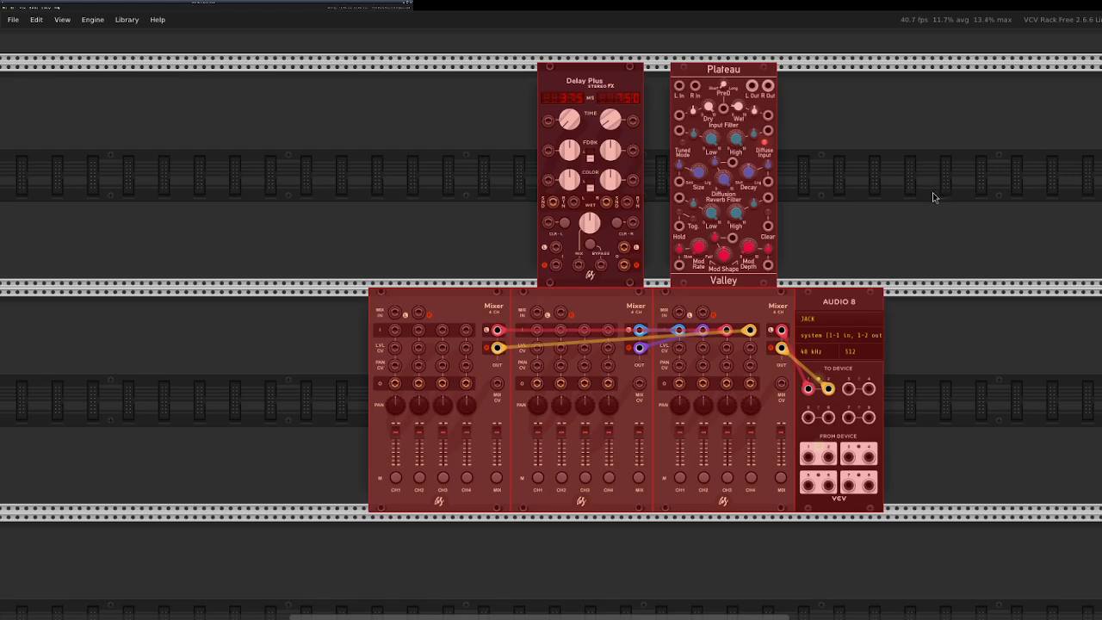
{"action": "left_click_drag", "start_coordinate": [933, 94], "coordinate": [339, 508]}
{"action": "right_click", "coordinate": [573, 164]}
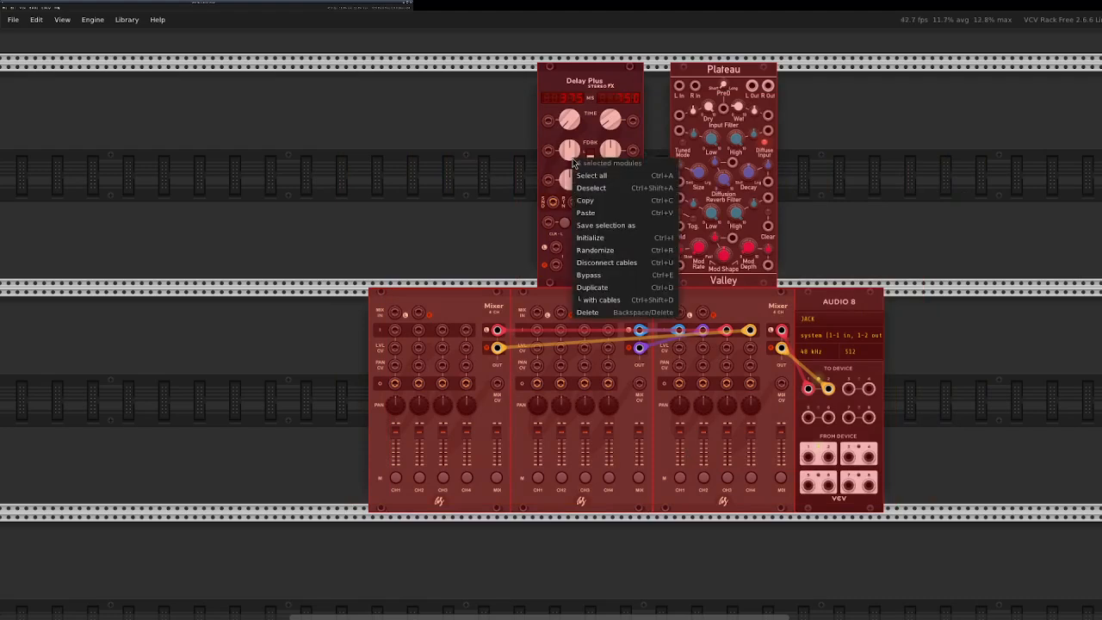
{"action": "left_click", "coordinate": [601, 313]}
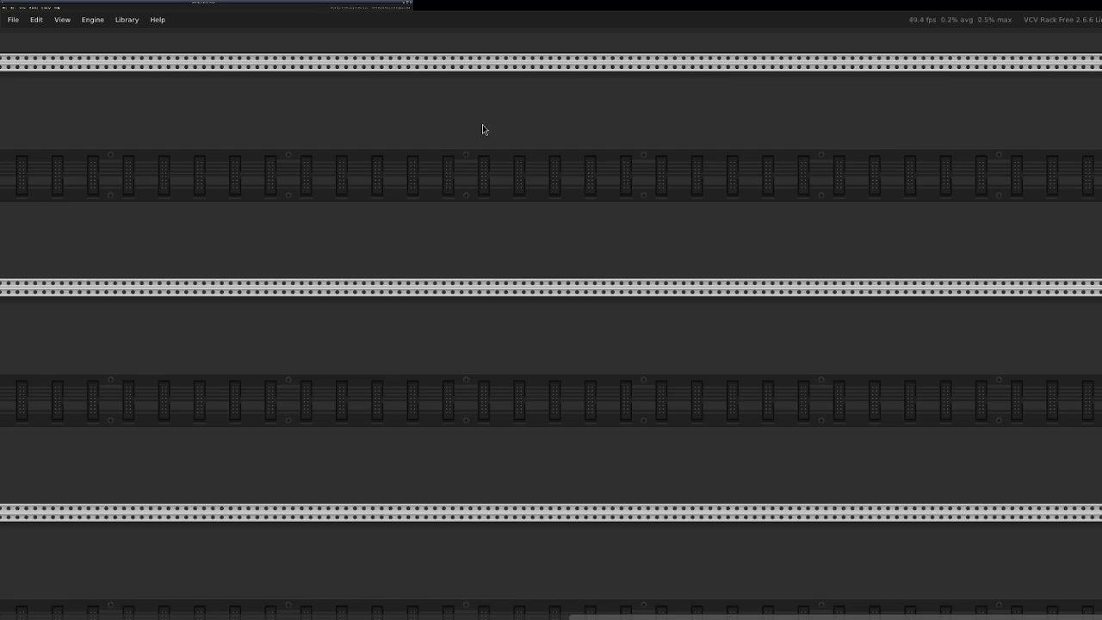
Open the module browser, clear the old search text and filter the modules by the VCV brand.
{"action": "right_click", "coordinate": [498, 169]}
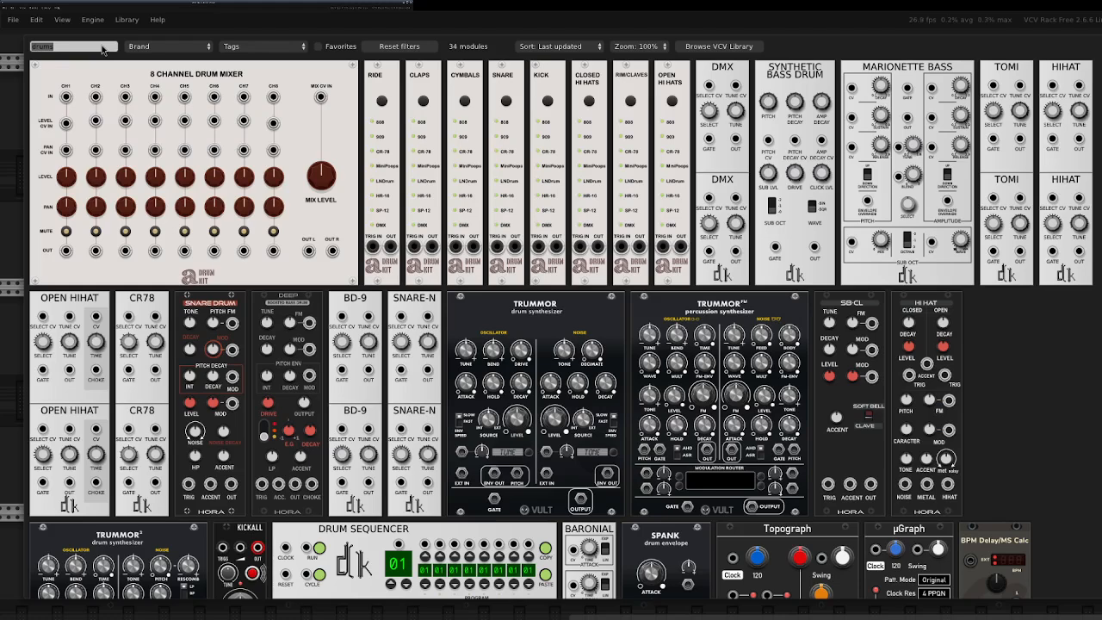
{"action": "key", "text": "BackSpace"}
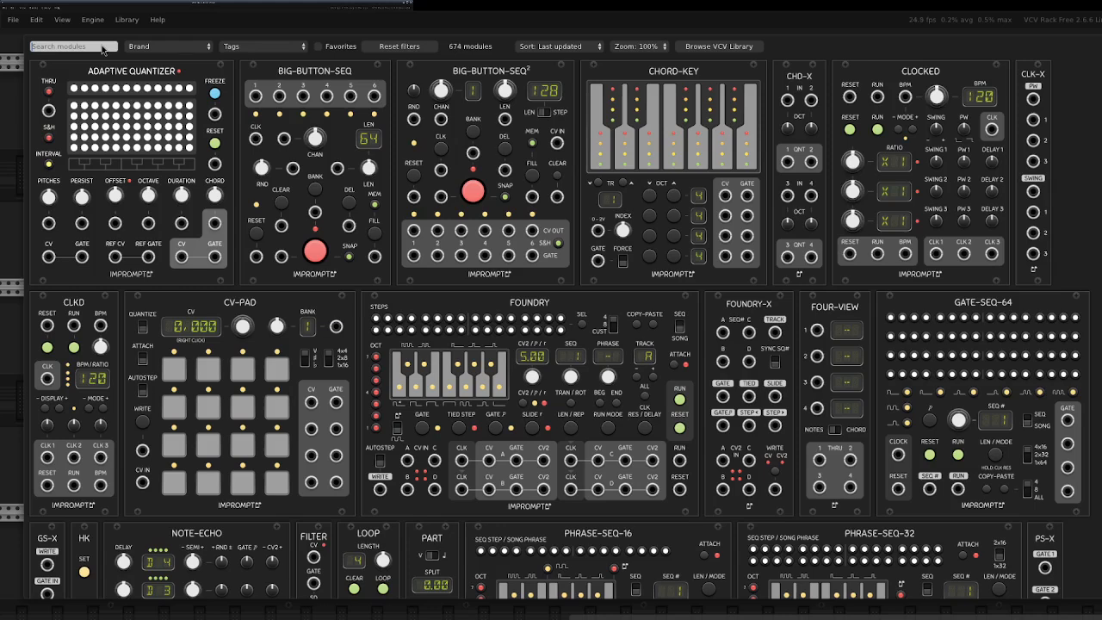
{"action": "left_click", "coordinate": [170, 47]}
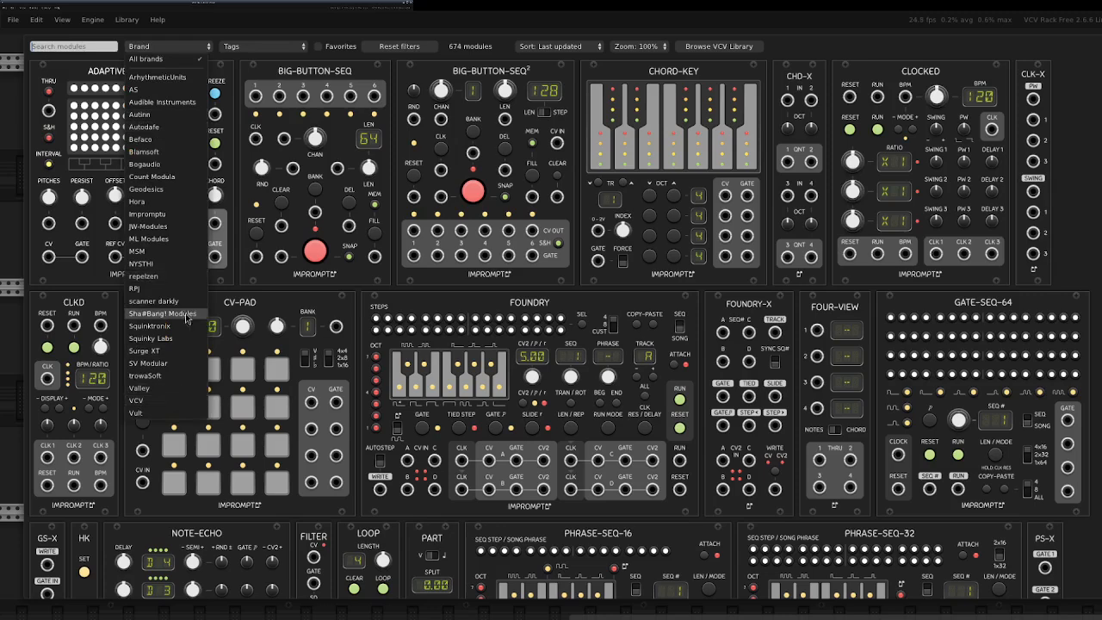
{"action": "left_click", "coordinate": [250, 54]}
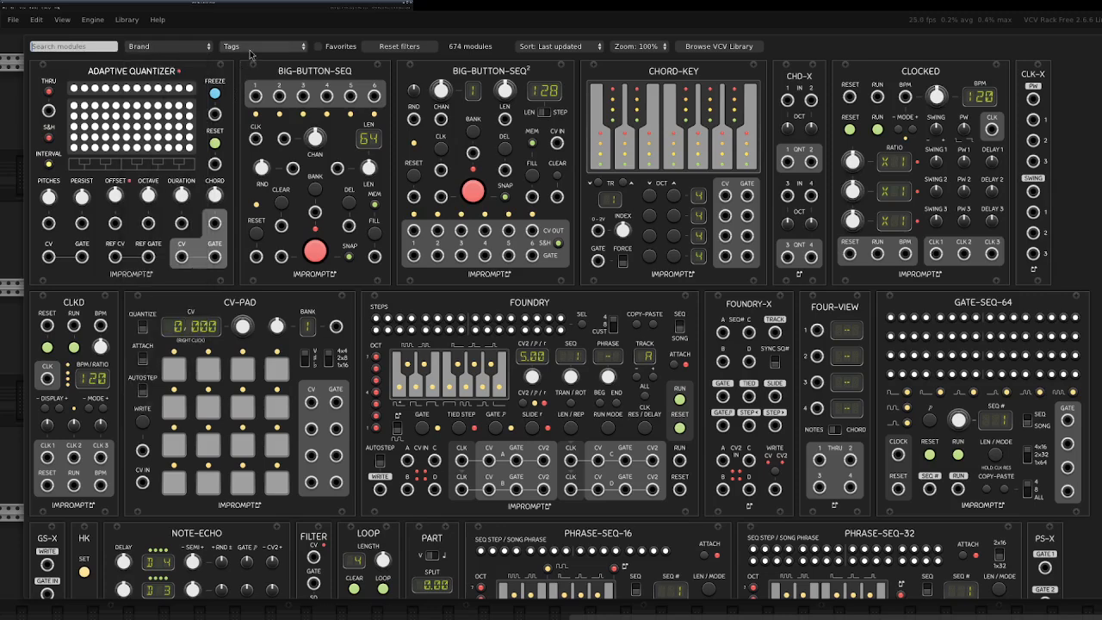
{"action": "left_click", "coordinate": [185, 52]}
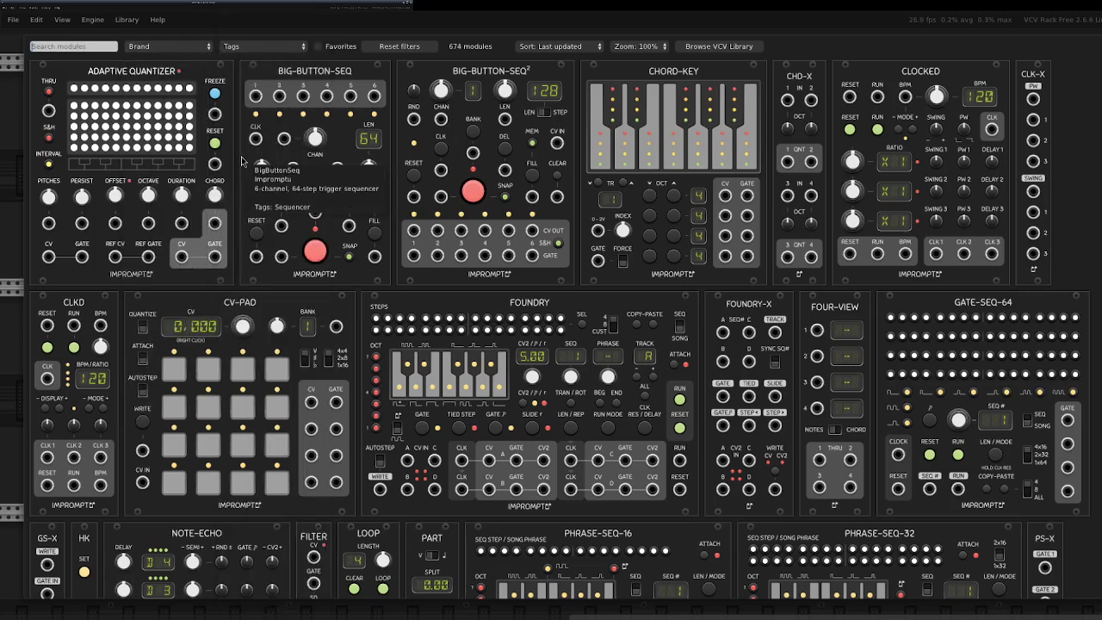
{"action": "left_click", "coordinate": [169, 48]}
{"action": "left_click", "coordinate": [153, 401]}
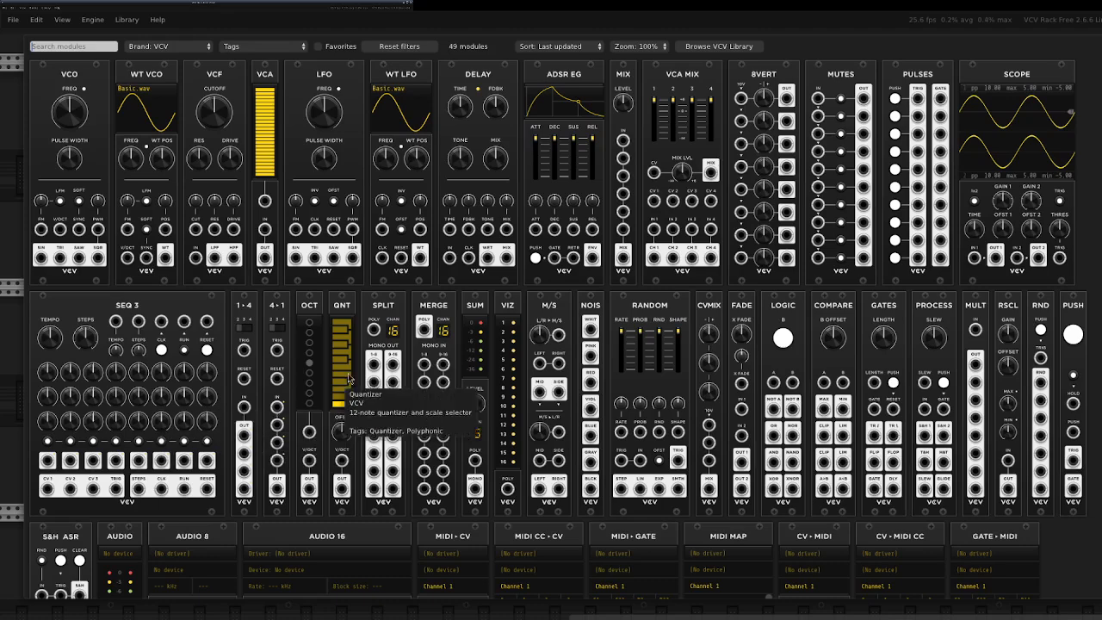
Add an Audio 8 module and place it in the second visible rack row.
{"action": "scroll", "coordinate": [202, 362], "scroll_direction": "down", "scroll_amount": 5}
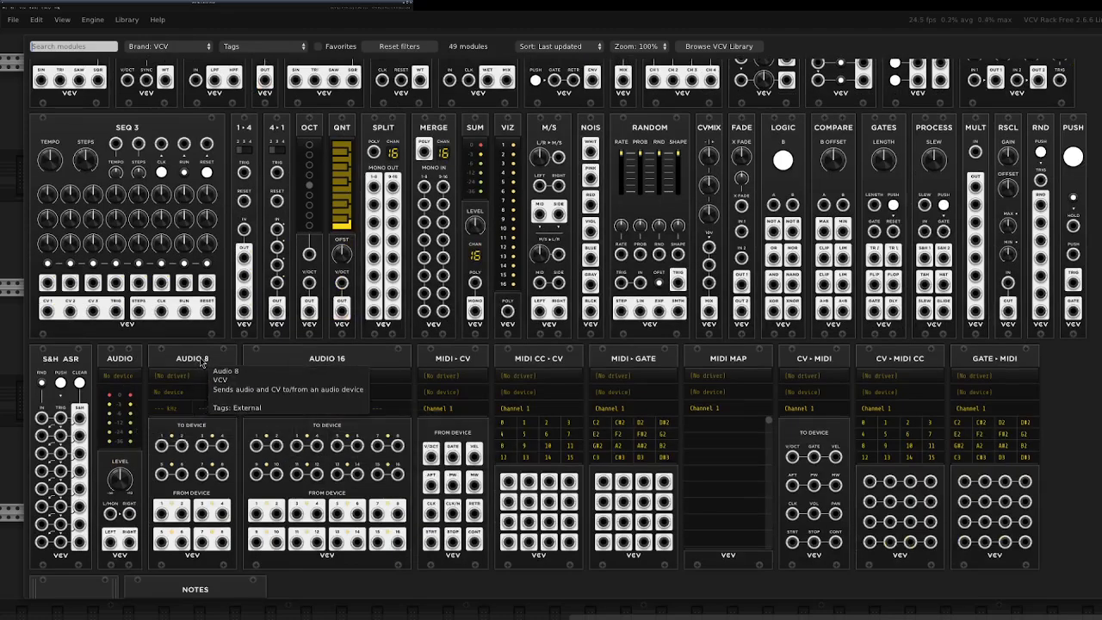
{"action": "left_click", "coordinate": [202, 361]}
{"action": "left_click_drag", "start_coordinate": [489, 82], "coordinate": [799, 302]}
Set the Audio 8 driver to JACK and its device to system (1-1 in, 1-2 out).
{"action": "left_click", "coordinate": [786, 326]}
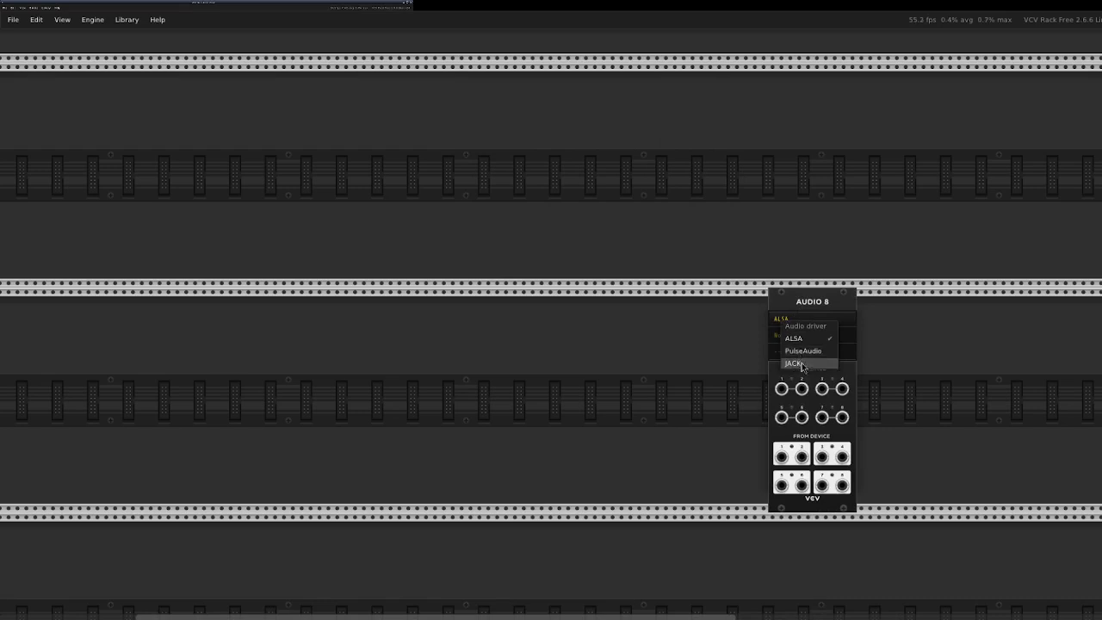
{"action": "left_click", "coordinate": [796, 339]}
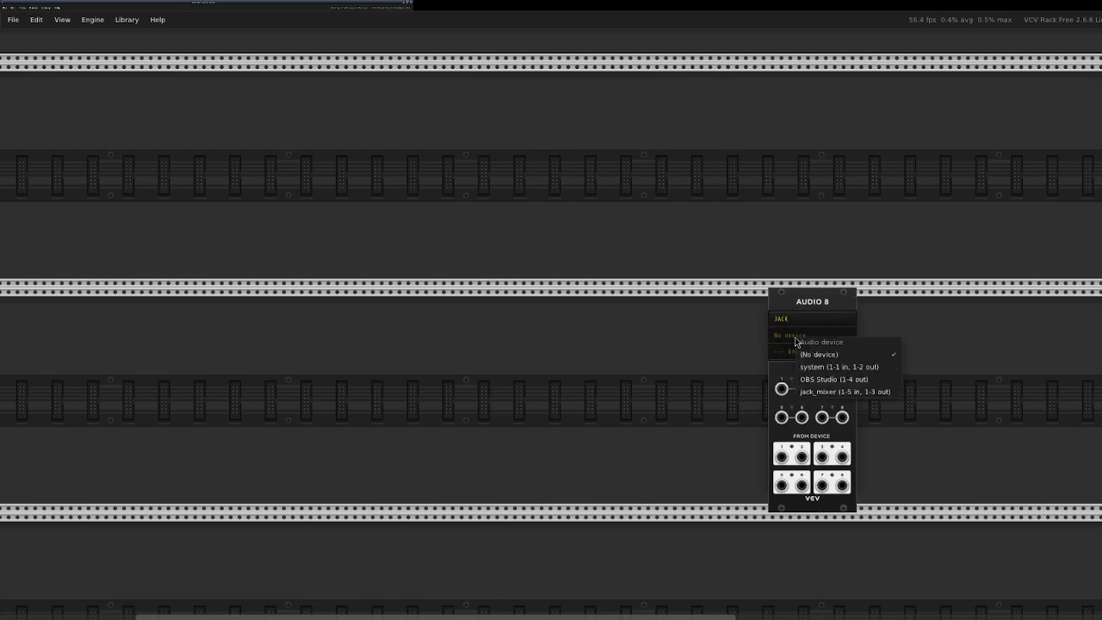
{"action": "left_click", "coordinate": [835, 366]}
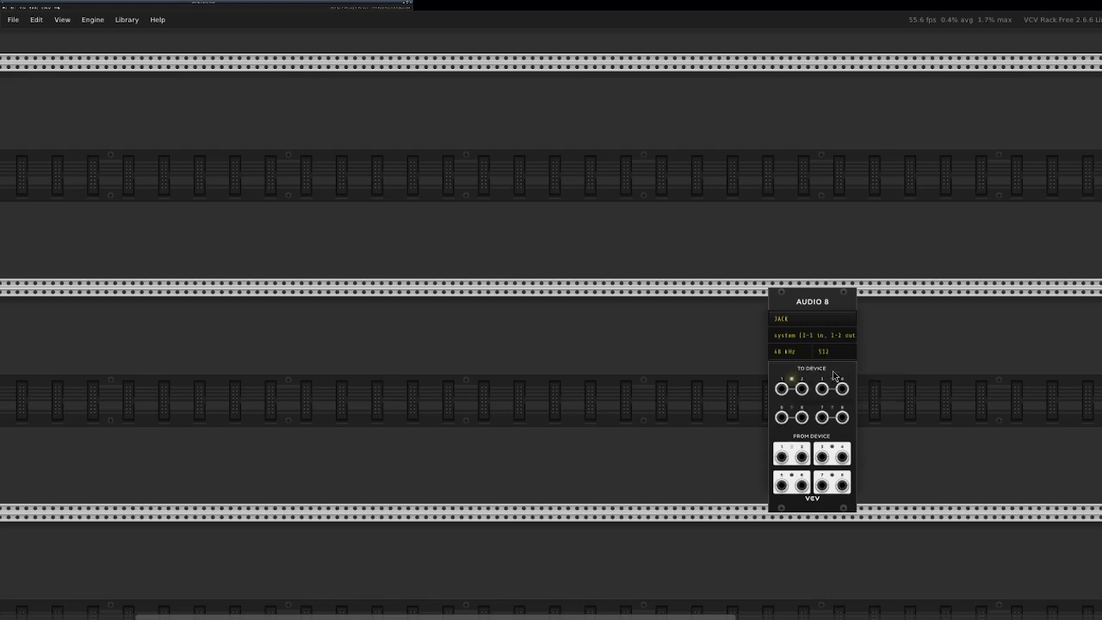
{"action": "left_click", "coordinate": [810, 320]}
{"action": "left_click", "coordinate": [763, 312]}
Reopen the module browser and reset the brand filter to all brands.
{"action": "key", "text": "Return"}
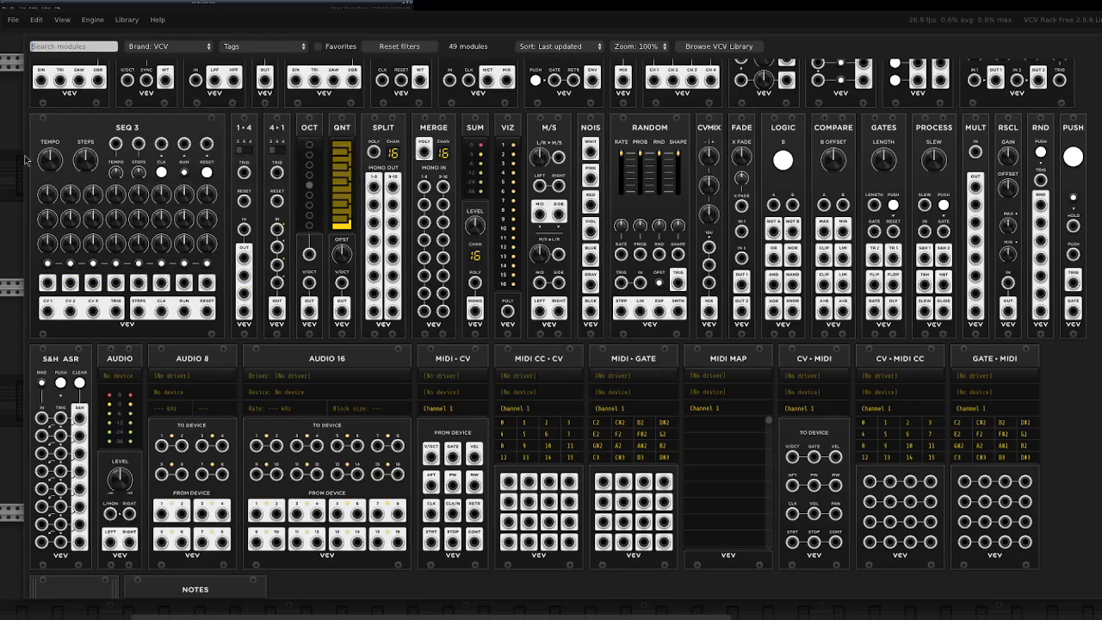
{"action": "key", "text": "Escape"}
{"action": "key", "text": "Return"}
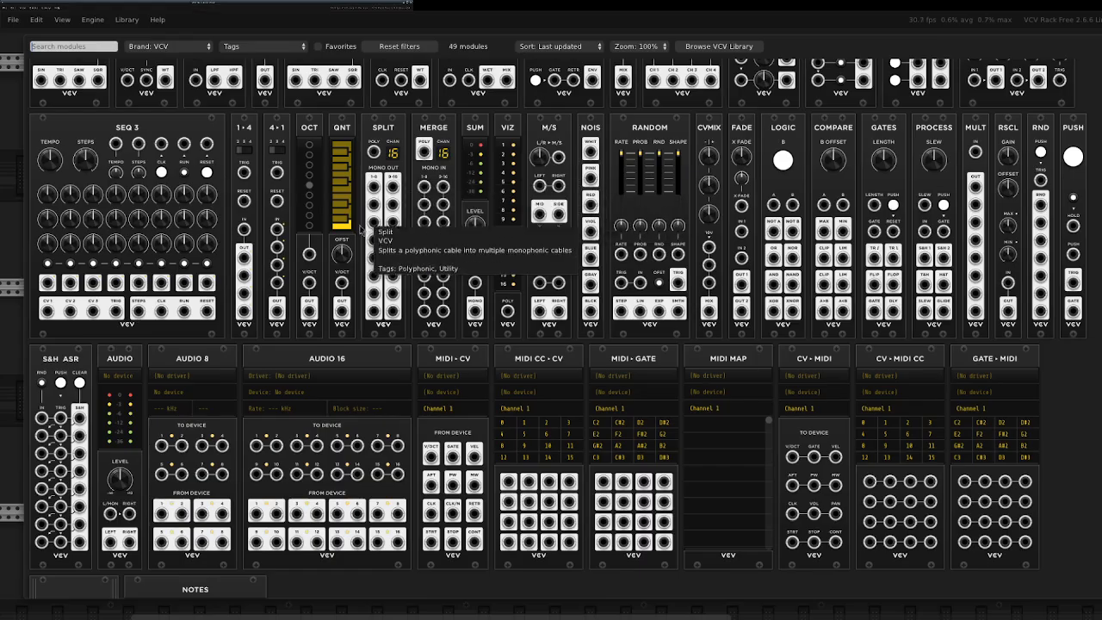
{"action": "left_click", "coordinate": [179, 49]}
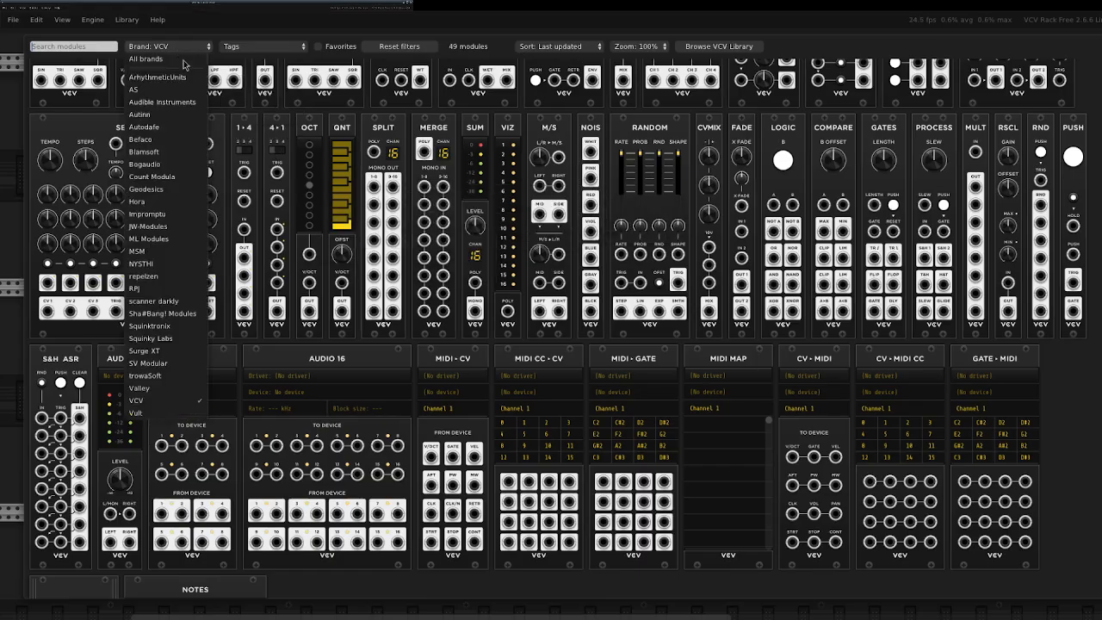
{"action": "left_click", "coordinate": [163, 59]}
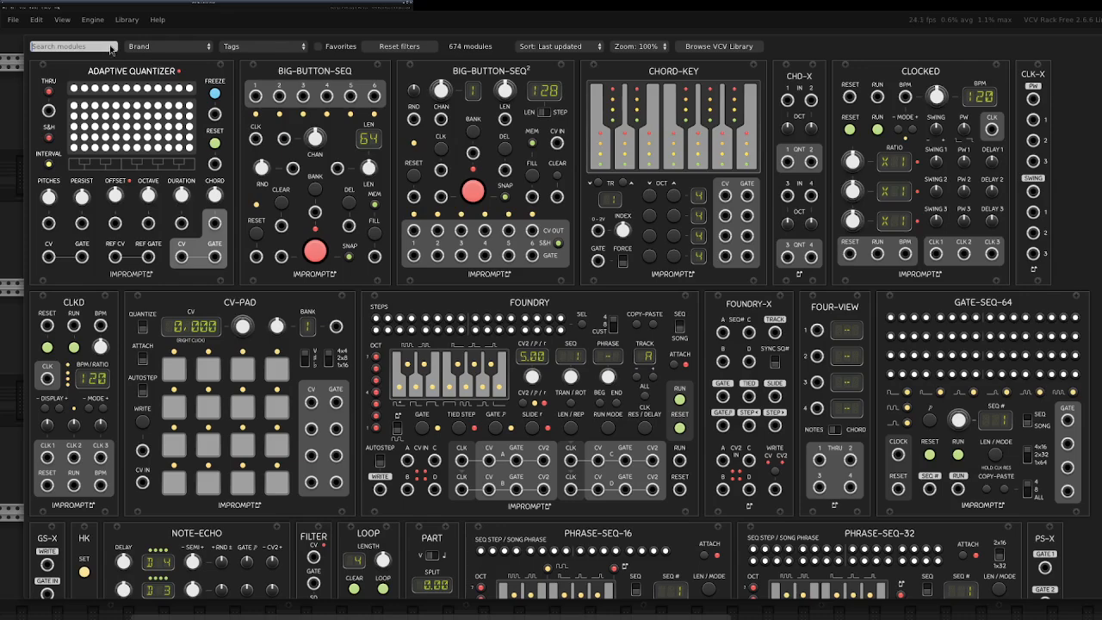
Search the modules for "mixer" and add the AS Mixer4ch in the same row ahead of Audio 8.
{"action": "type", "text": "mixer"}
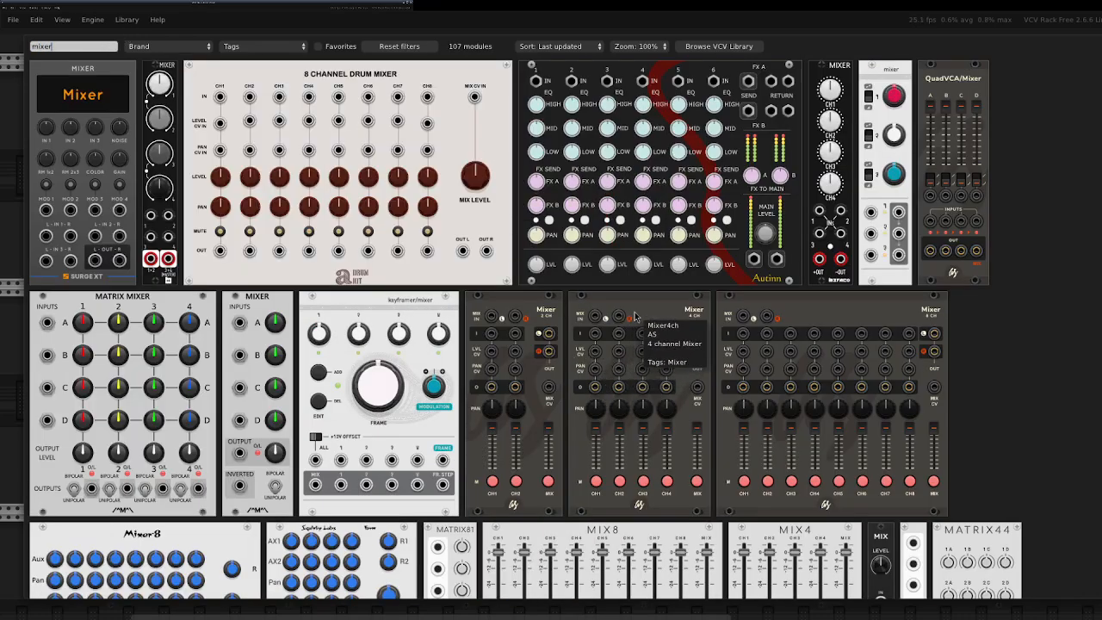
{"action": "left_click", "coordinate": [647, 340]}
{"action": "left_click_drag", "start_coordinate": [466, 81], "coordinate": [542, 299]}
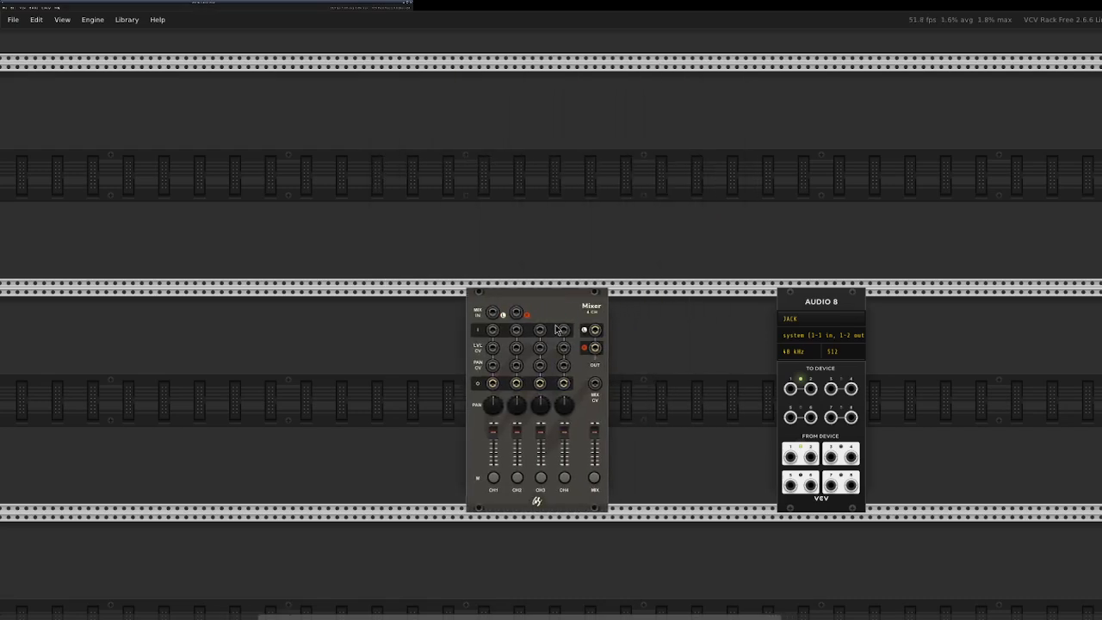
Duplicate the mixer beside Audio 8, cabling the first mixer's stereo outputs into its channels 1 and 2 and its outputs to device inputs 1 and 2.
{"action": "right_click", "coordinate": [543, 300]}
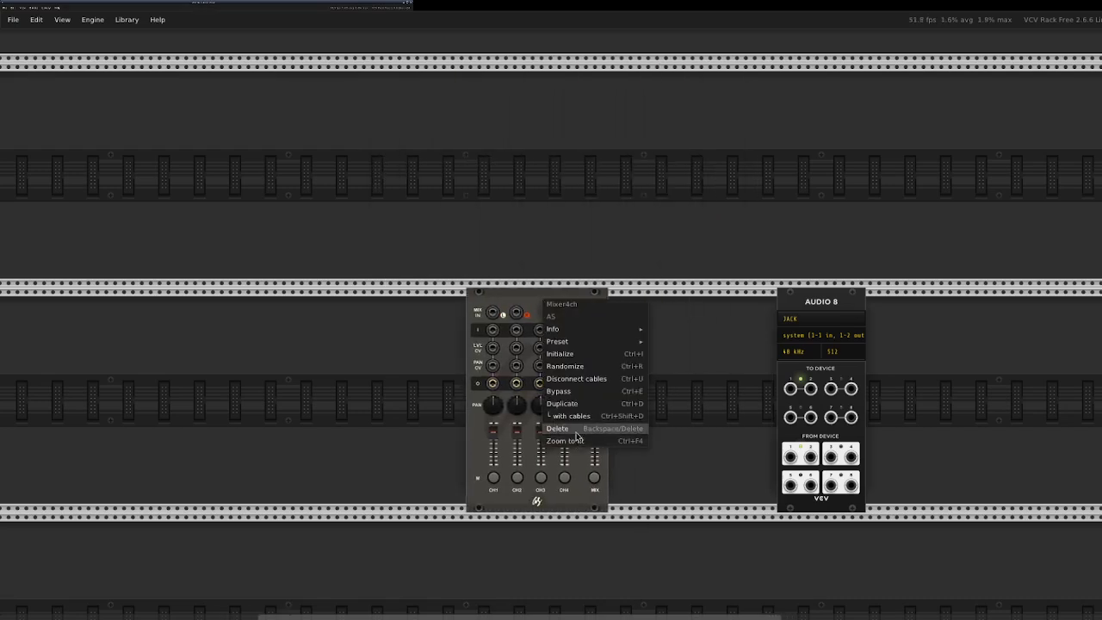
{"action": "left_click", "coordinate": [576, 404]}
{"action": "left_click_drag", "start_coordinate": [701, 302], "coordinate": [808, 348]}
{"action": "mouse_move", "coordinate": [595, 331]}
{"action": "left_mouse_down"}
{"action": "mouse_move", "coordinate": [706, 331]}
{"action": "mouse_move", "coordinate": [633, 353]}
{"action": "mouse_move", "coordinate": [596, 349]}
{"action": "left_mouse_up"}
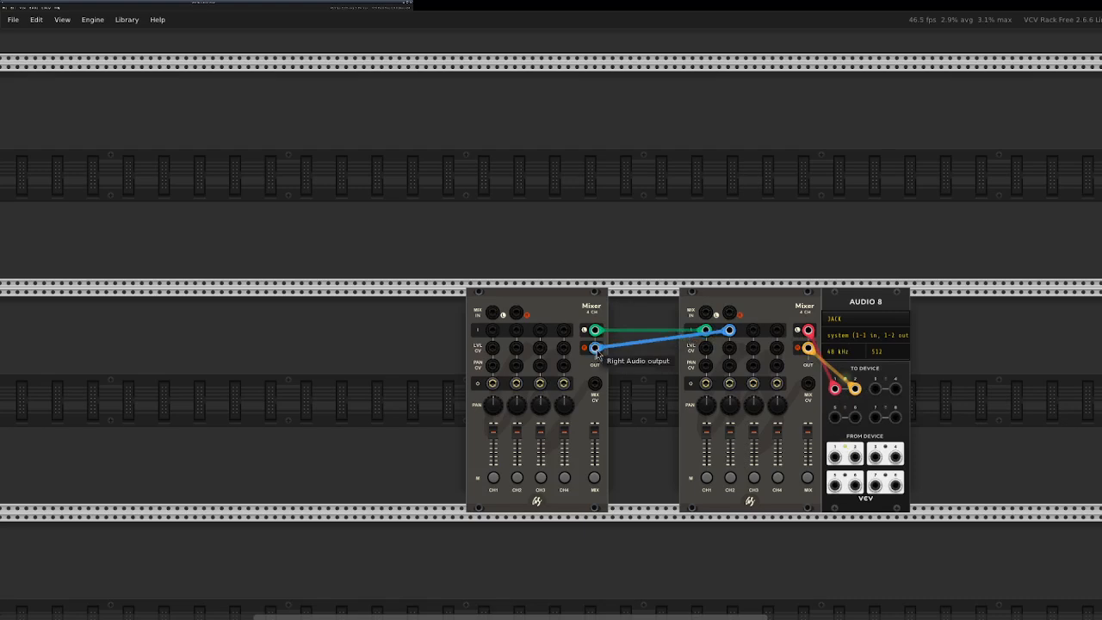
Move the first mixer closer to the second and search the modules for "oscilator".
{"action": "left_click_drag", "start_coordinate": [550, 293], "coordinate": [591, 306]}
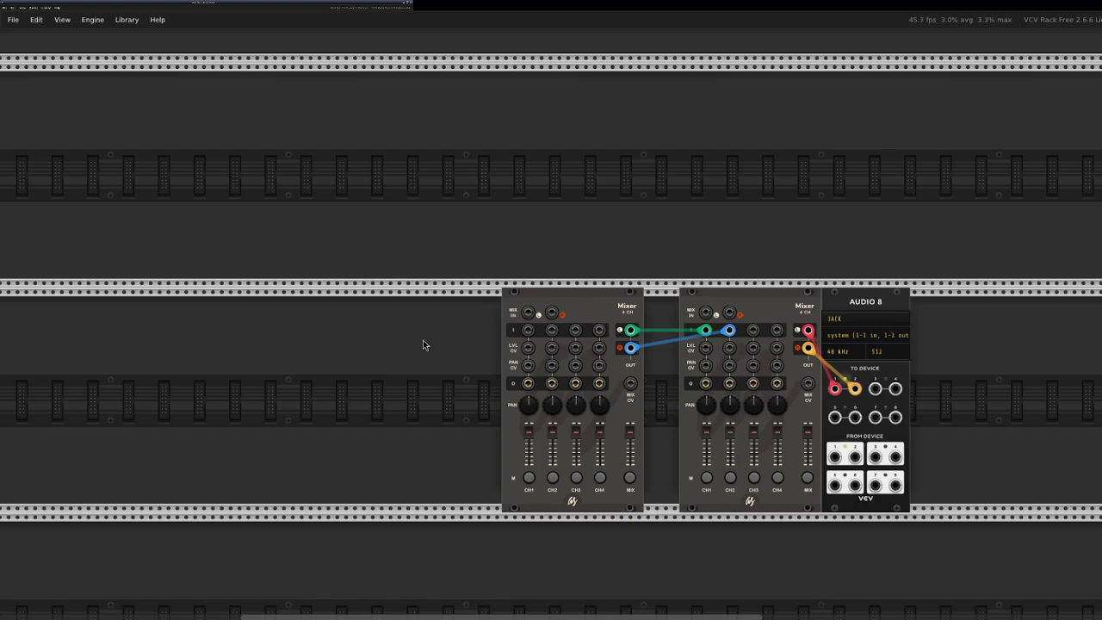
{"action": "right_click", "coordinate": [305, 142]}
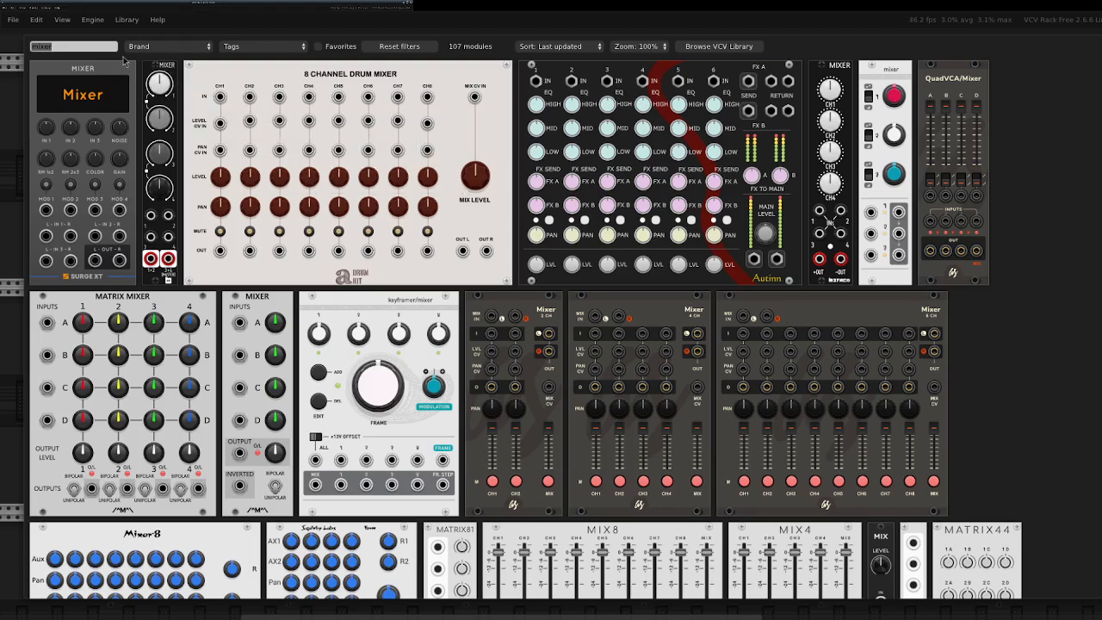
{"action": "type", "text": "o"}
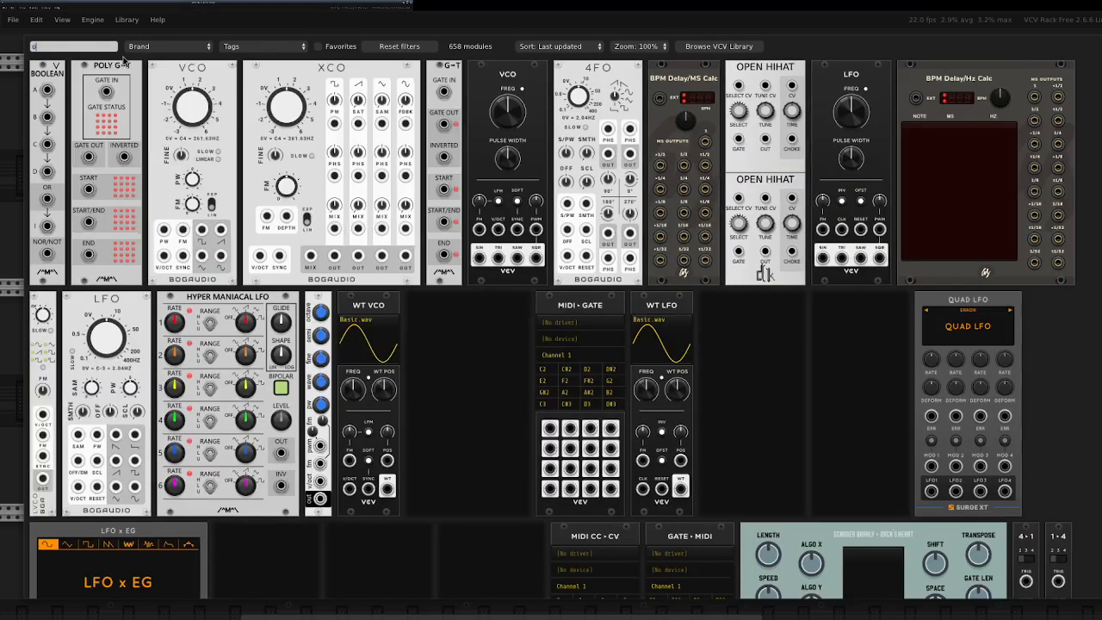
{"action": "type", "text": "scillator"}
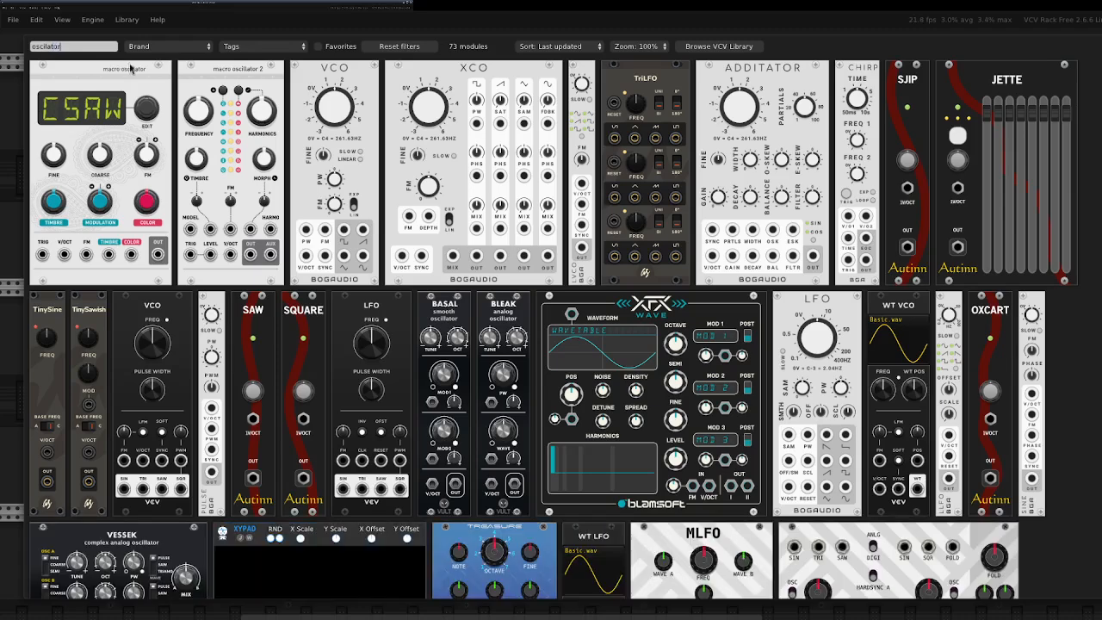
{"action": "scroll", "coordinate": [575, 444], "scroll_direction": "down", "scroll_amount": 3}
{"action": "scroll", "coordinate": [575, 443], "scroll_direction": "down", "scroll_amount": 9}
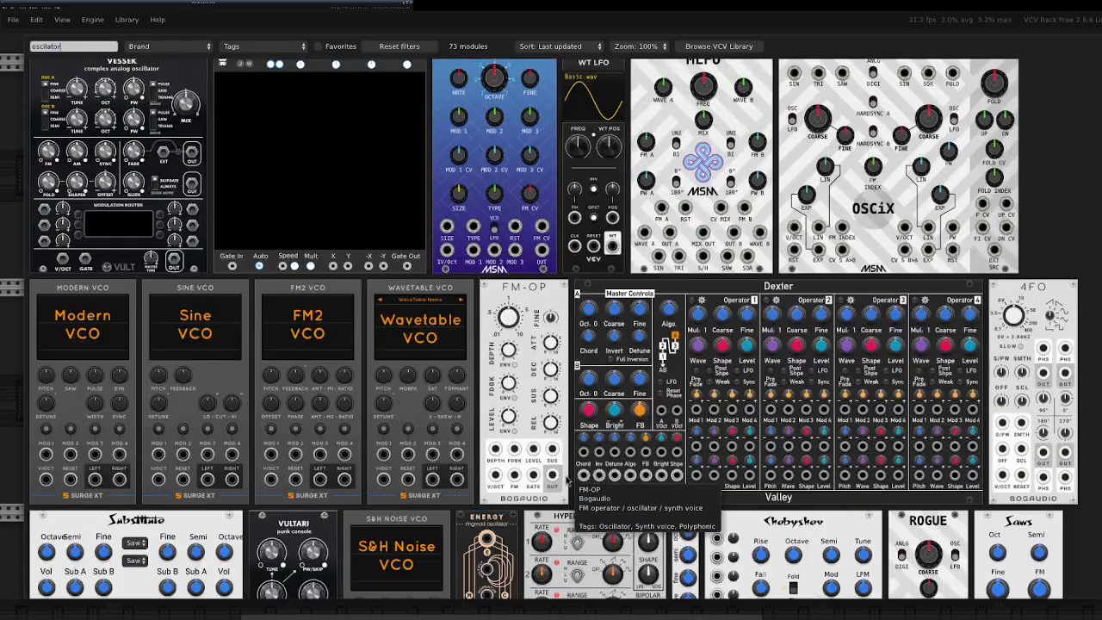
{"action": "scroll", "coordinate": [568, 479], "scroll_direction": "down", "scroll_amount": 9}
{"action": "scroll", "coordinate": [551, 489], "scroll_direction": "up", "scroll_amount": 6}
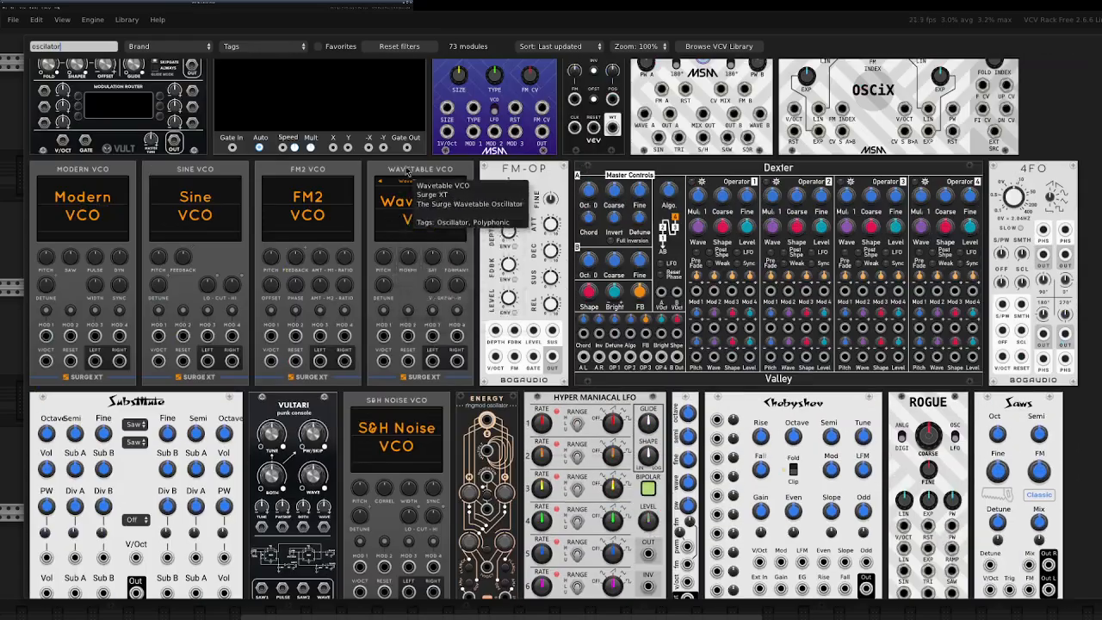
Add the Surge XT Wavetable VCO and place it in the mixers' row, ahead of the first mixer.
{"action": "left_click", "coordinate": [410, 173]}
{"action": "left_click_drag", "start_coordinate": [295, 90], "coordinate": [306, 299]}
{"action": "left_click", "coordinate": [320, 310]}
{"action": "left_click", "coordinate": [363, 272]}
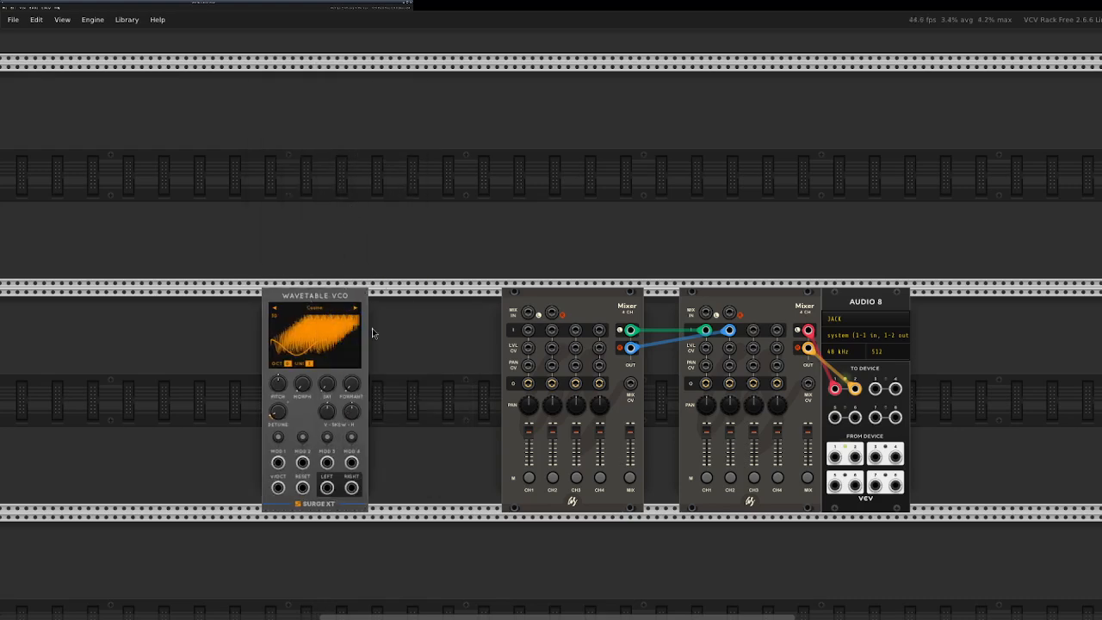
Cable the Wavetable VCO's left and right outputs into channels 1 and 2 of the first mixer.
{"action": "mouse_move", "coordinate": [328, 487]}
{"action": "left_mouse_down"}
{"action": "mouse_move", "coordinate": [528, 348]}
{"action": "mouse_move", "coordinate": [527, 321]}
{"action": "mouse_move", "coordinate": [327, 488]}
{"action": "left_mouse_up"}
{"action": "left_click_drag", "start_coordinate": [549, 332], "coordinate": [351, 487]}
{"action": "mouse_move", "coordinate": [328, 301]}
{"action": "left_mouse_down"}
{"action": "mouse_move", "coordinate": [382, 300]}
{"action": "mouse_move", "coordinate": [335, 307]}
{"action": "left_mouse_up"}
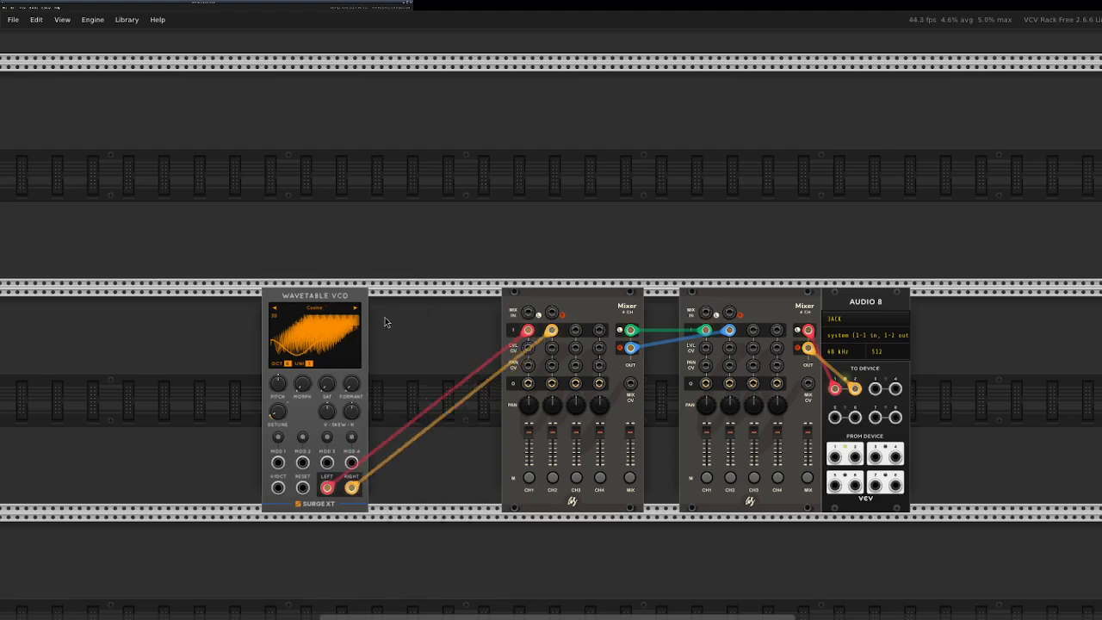
{"action": "left_click", "coordinate": [328, 313]}
{"action": "mouse_move", "coordinate": [382, 353]}
{"action": "mouse_move", "coordinate": [422, 337]}
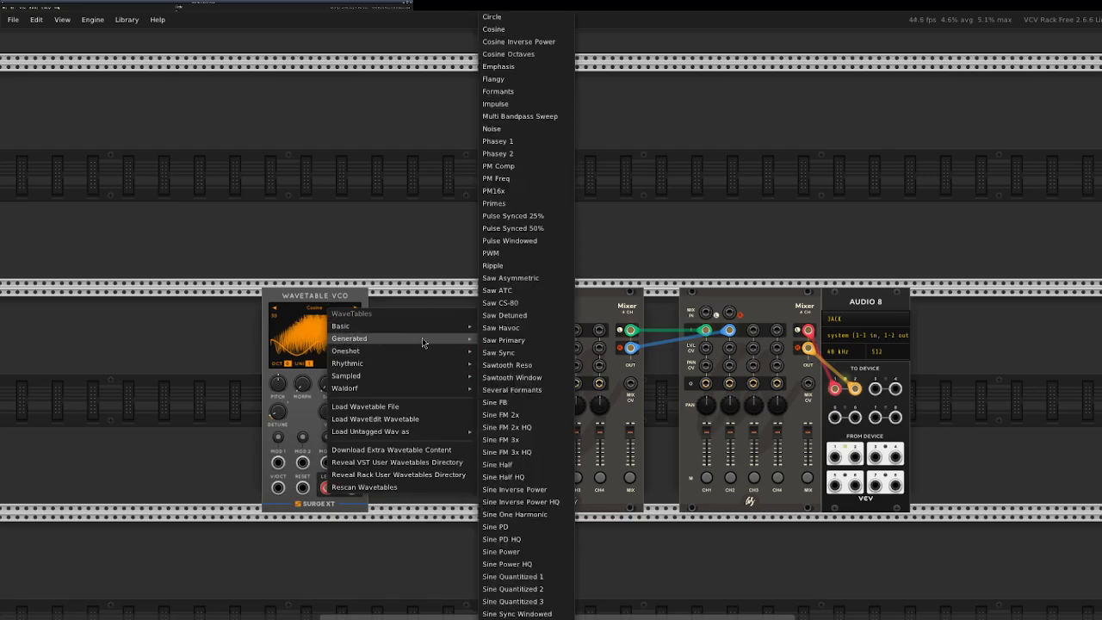
{"action": "left_click", "coordinate": [385, 131]}
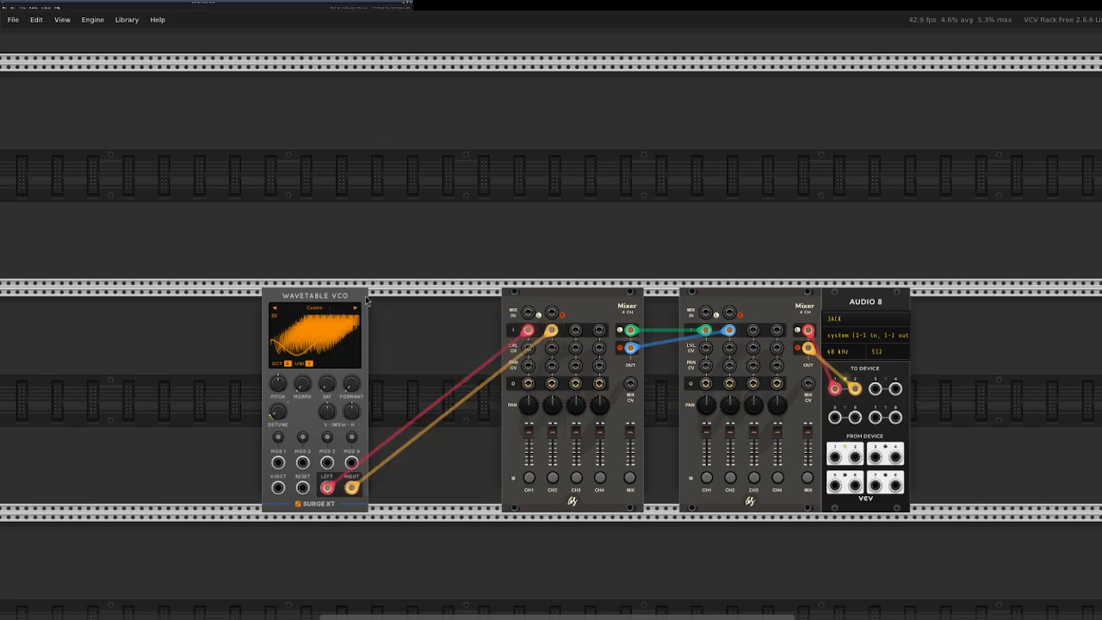
Randomize the Wavetable VCO's settings and move the oscillator and first mixer closer together.
{"action": "right_click", "coordinate": [312, 301]}
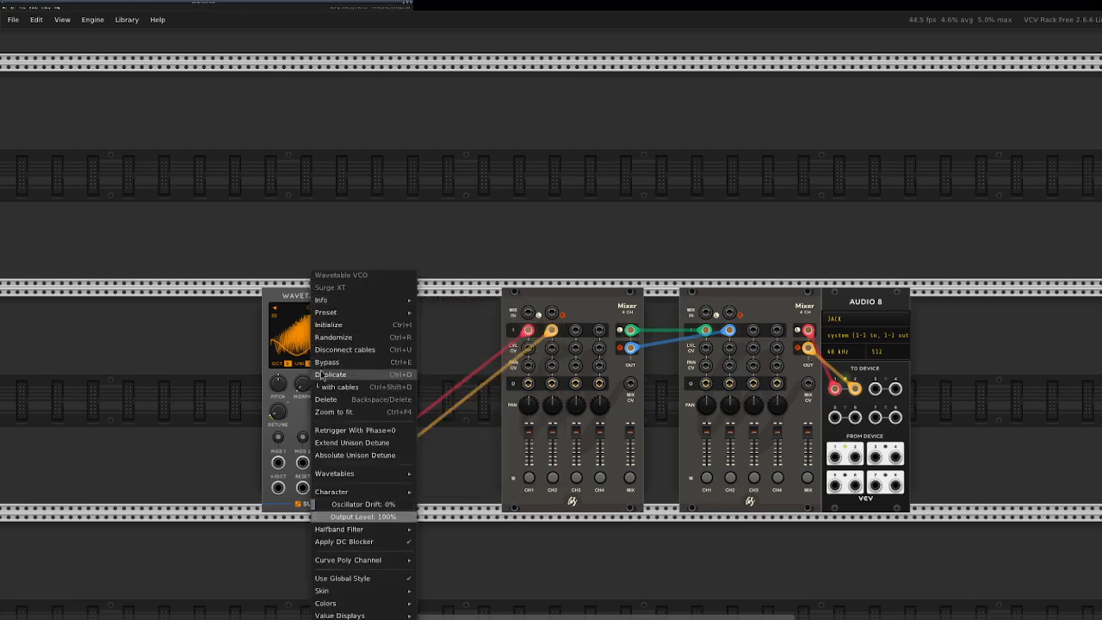
{"action": "mouse_move", "coordinate": [352, 476]}
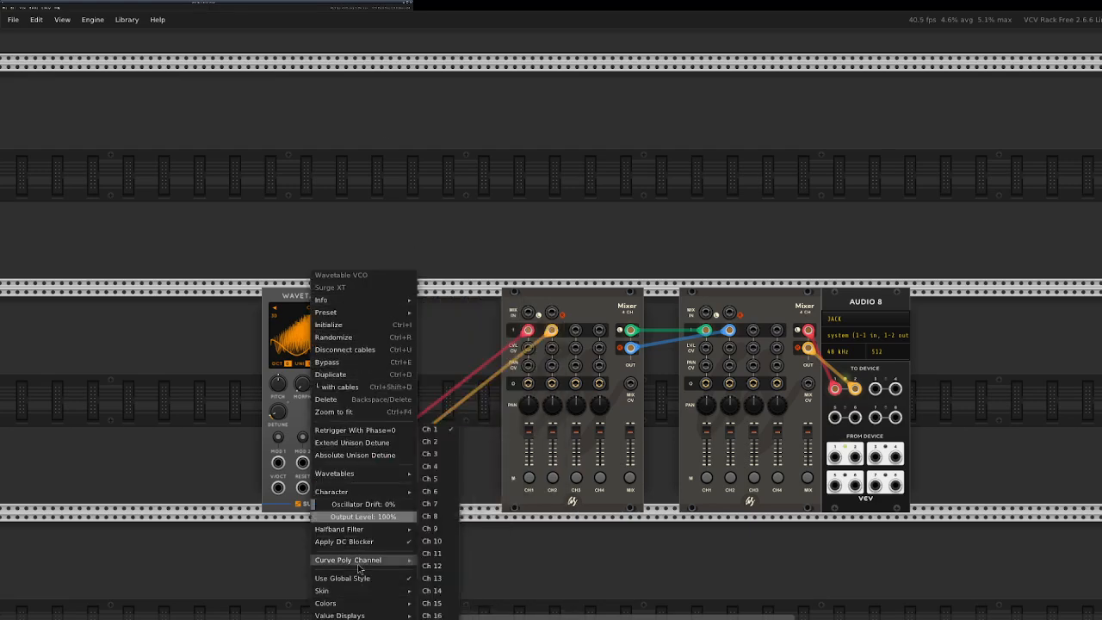
{"action": "left_click", "coordinate": [344, 337]}
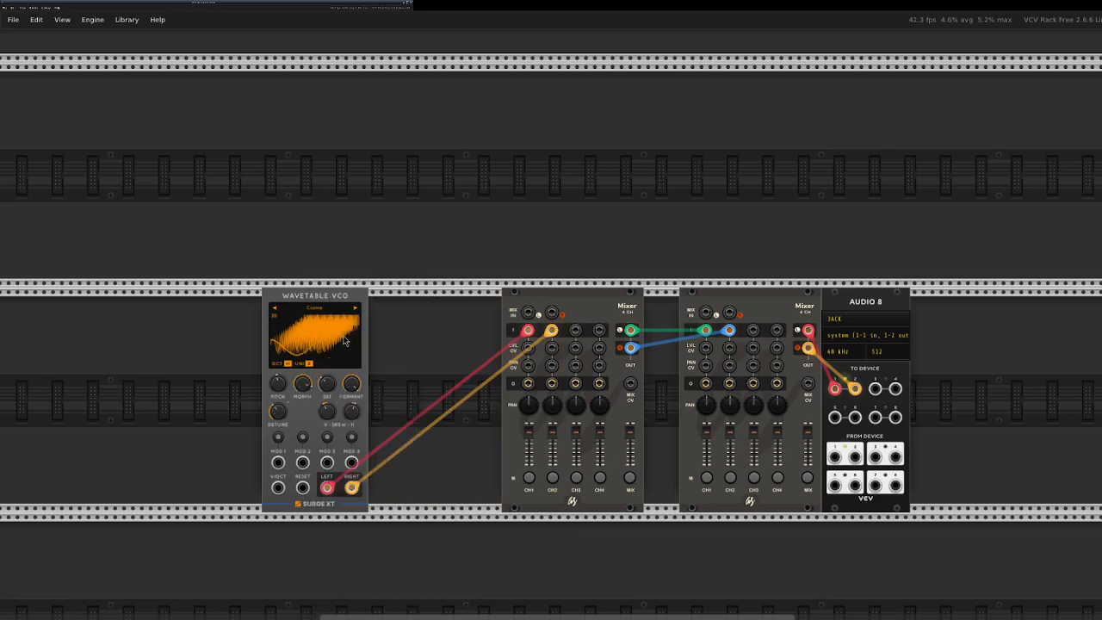
{"action": "left_click_drag", "start_coordinate": [582, 343], "coordinate": [555, 343]}
{"action": "left_click_drag", "start_coordinate": [321, 341], "coordinate": [354, 341]}
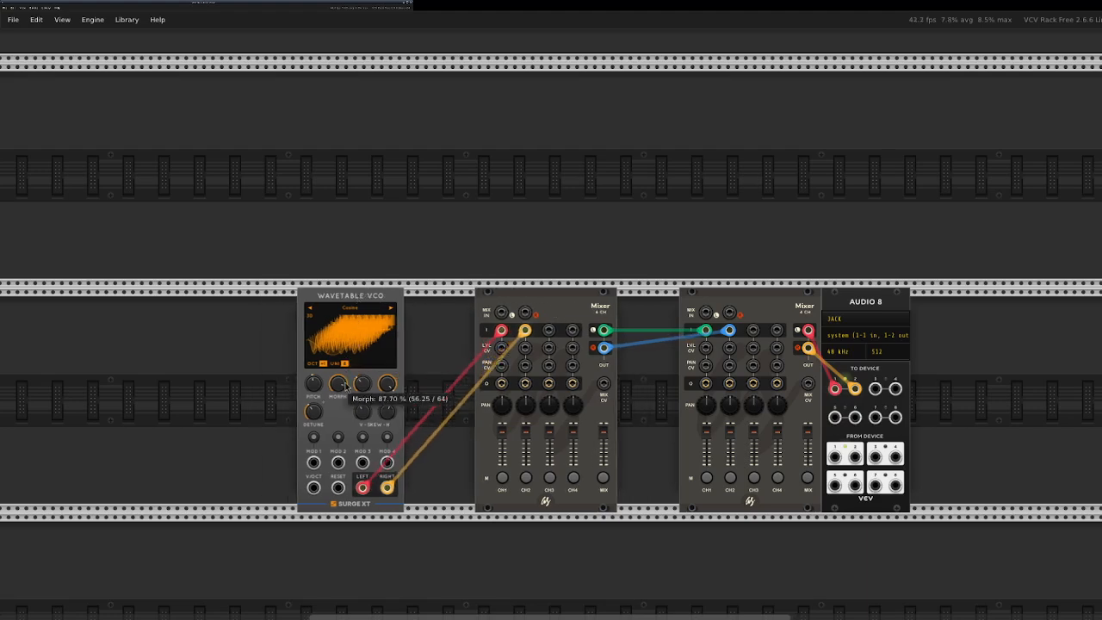
Lower the Wavetable VCO's detune and set its octave shift to -1.
{"action": "mouse_move", "coordinate": [315, 413]}
{"action": "left_click_drag", "start_coordinate": [313, 410], "coordinate": [313, 412]}
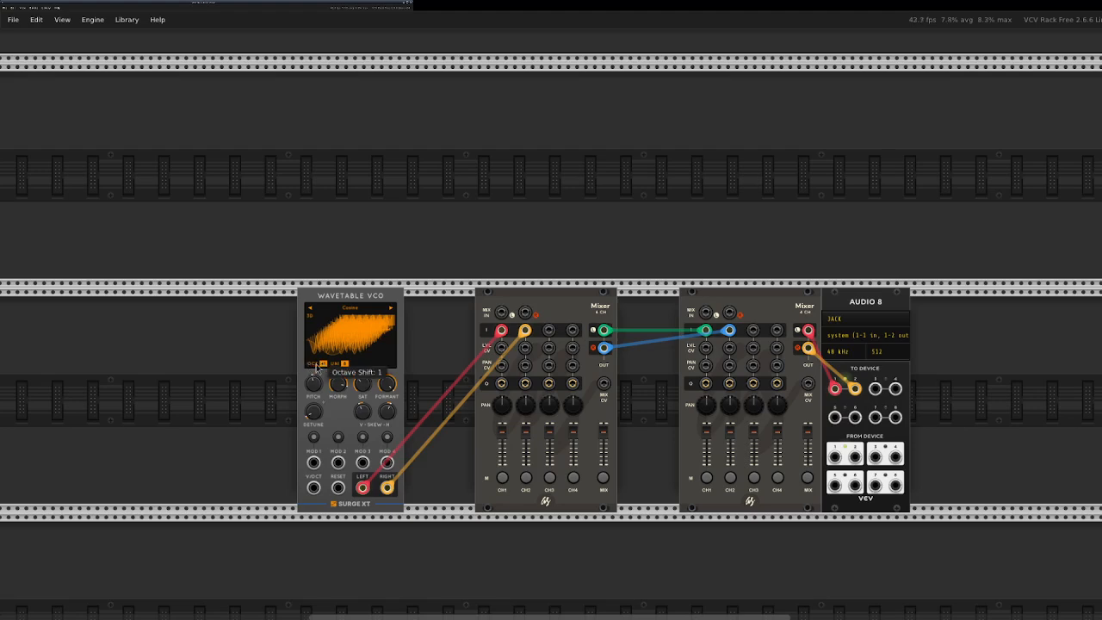
{"action": "left_click", "coordinate": [317, 368]}
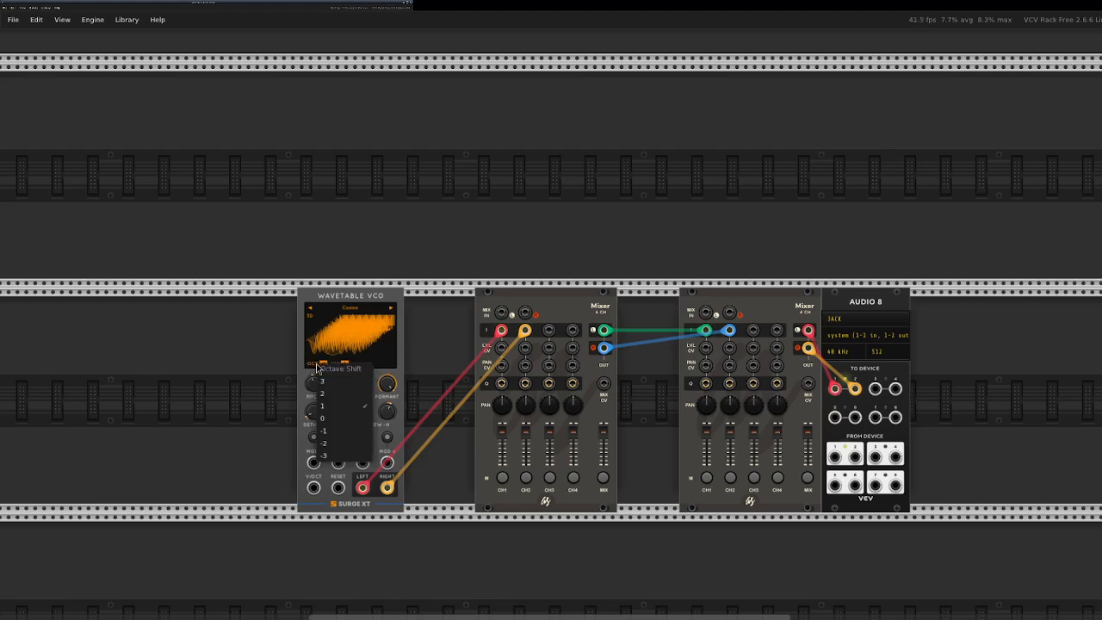
{"action": "left_click", "coordinate": [334, 435]}
Reset the Wavetable VCO's horizontal skew and move the oscillator and second mixer closer to the first mixer.
{"action": "left_click_drag", "start_coordinate": [363, 299], "coordinate": [409, 321]}
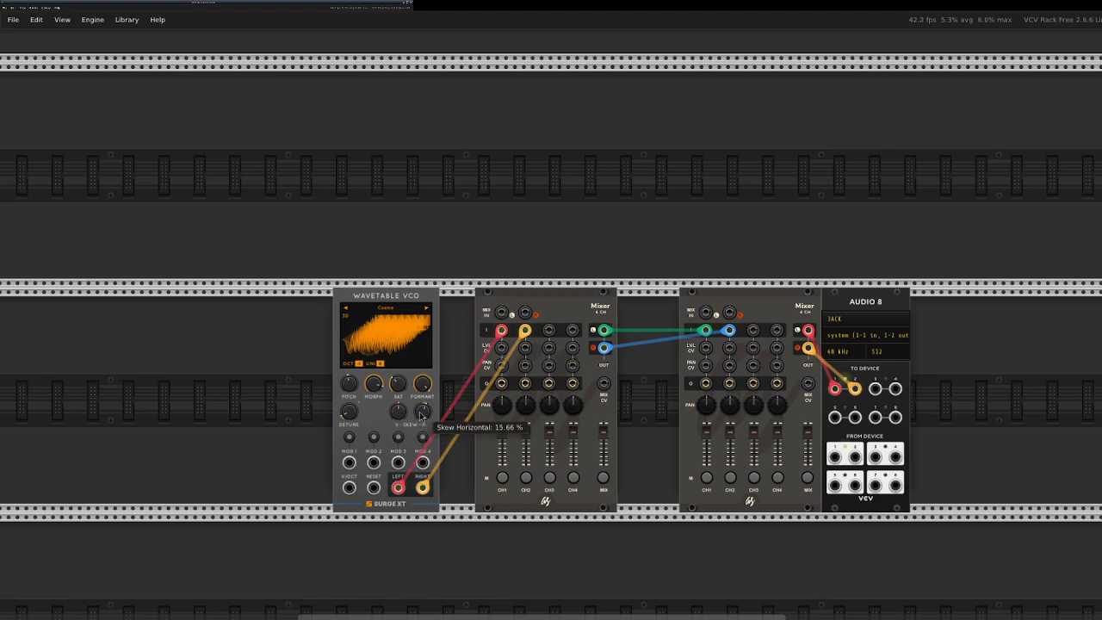
{"action": "right_click", "coordinate": [421, 412]}
{"action": "left_click", "coordinate": [428, 442]}
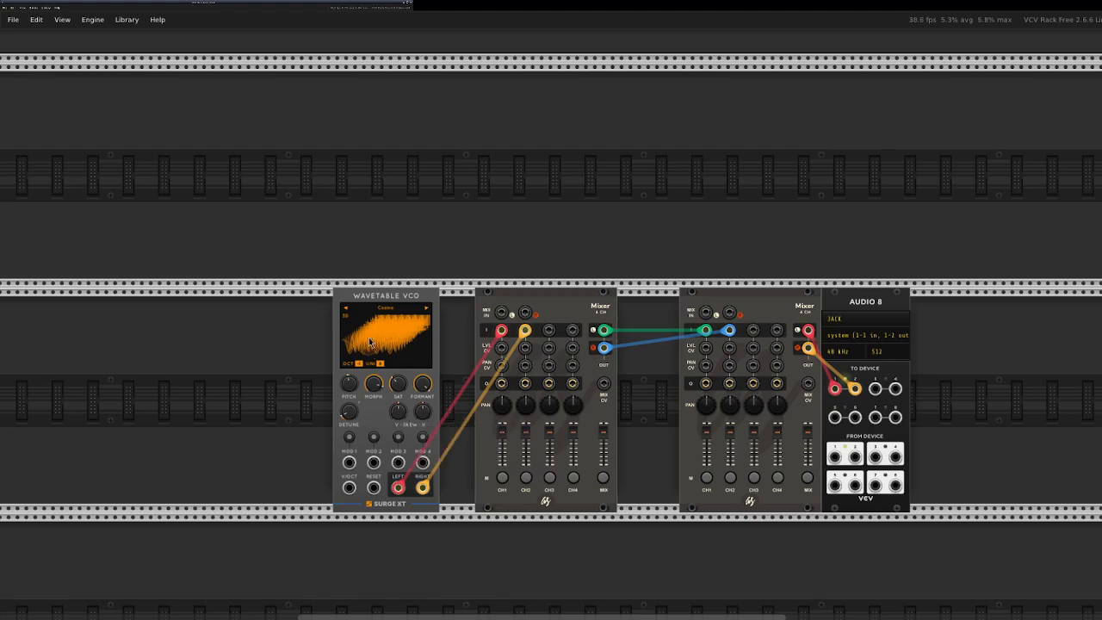
{"action": "left_click_drag", "start_coordinate": [692, 303], "coordinate": [657, 303]}
{"action": "left_click_drag", "start_coordinate": [389, 300], "coordinate": [425, 295]}
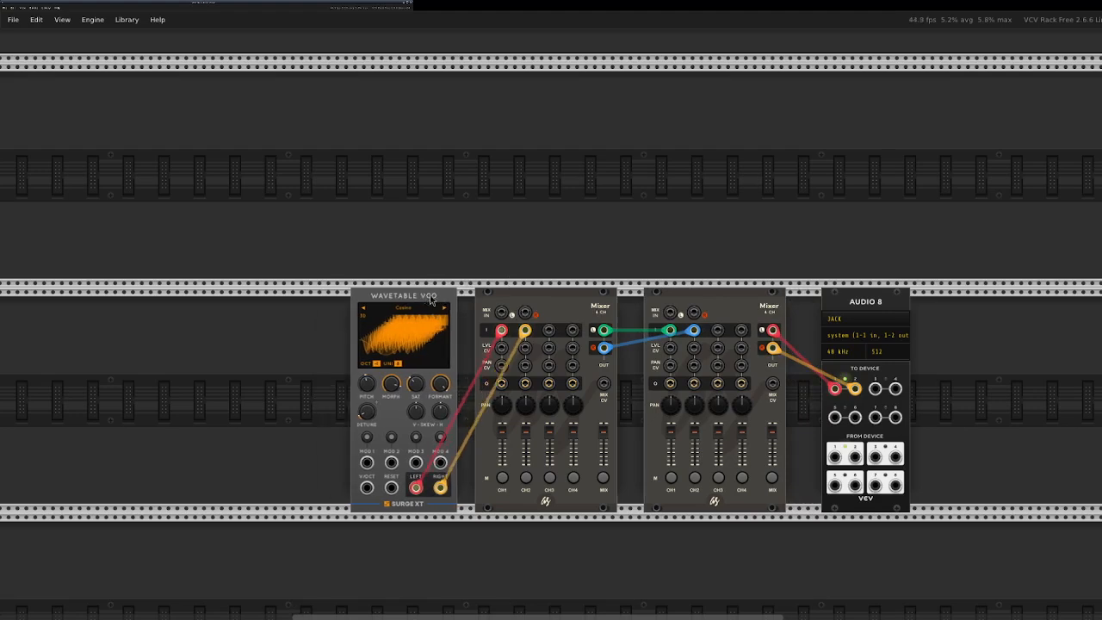
Search the modules for "clock" and add the Impromptu Clocked in the row above the oscillator.
{"action": "right_click", "coordinate": [161, 179]}
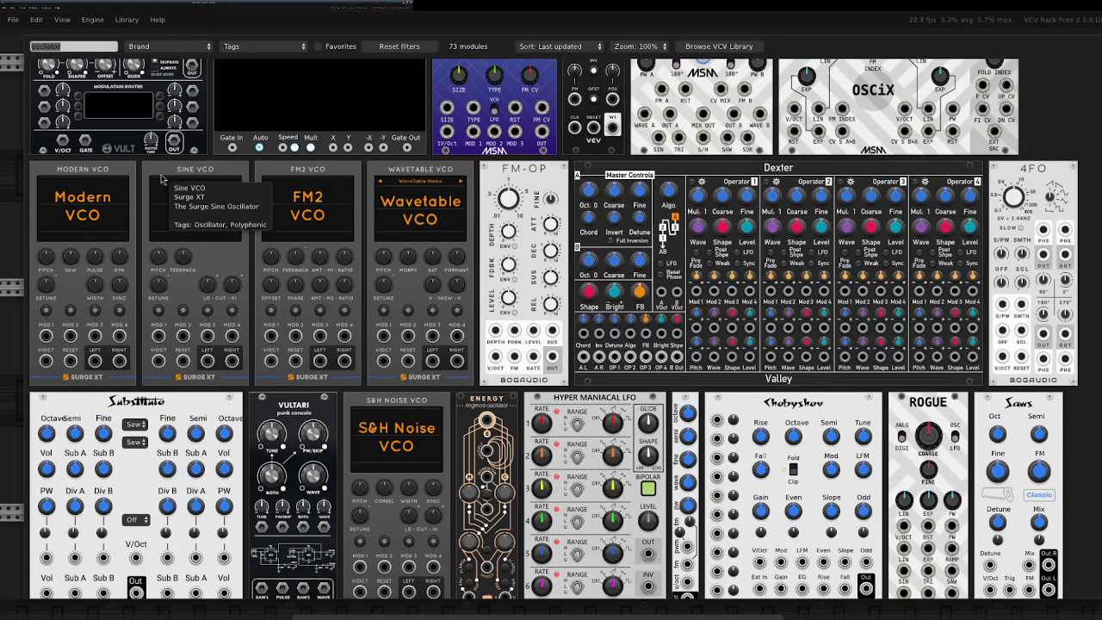
{"action": "type", "text": "clock"}
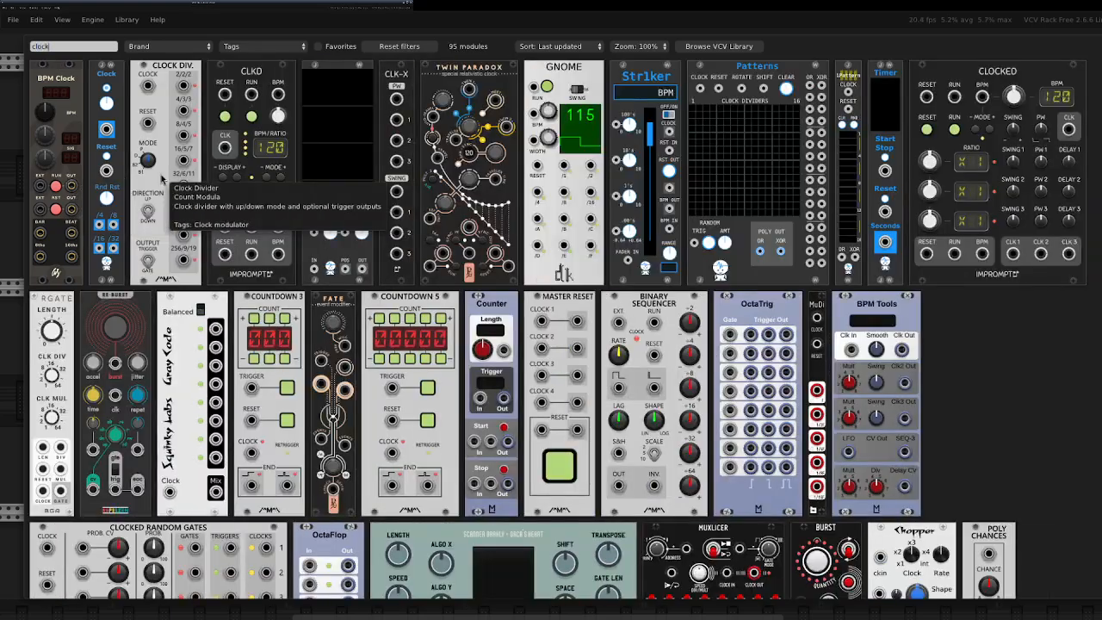
{"action": "left_click", "coordinate": [966, 72]}
{"action": "left_click_drag", "start_coordinate": [179, 83], "coordinate": [150, 82]}
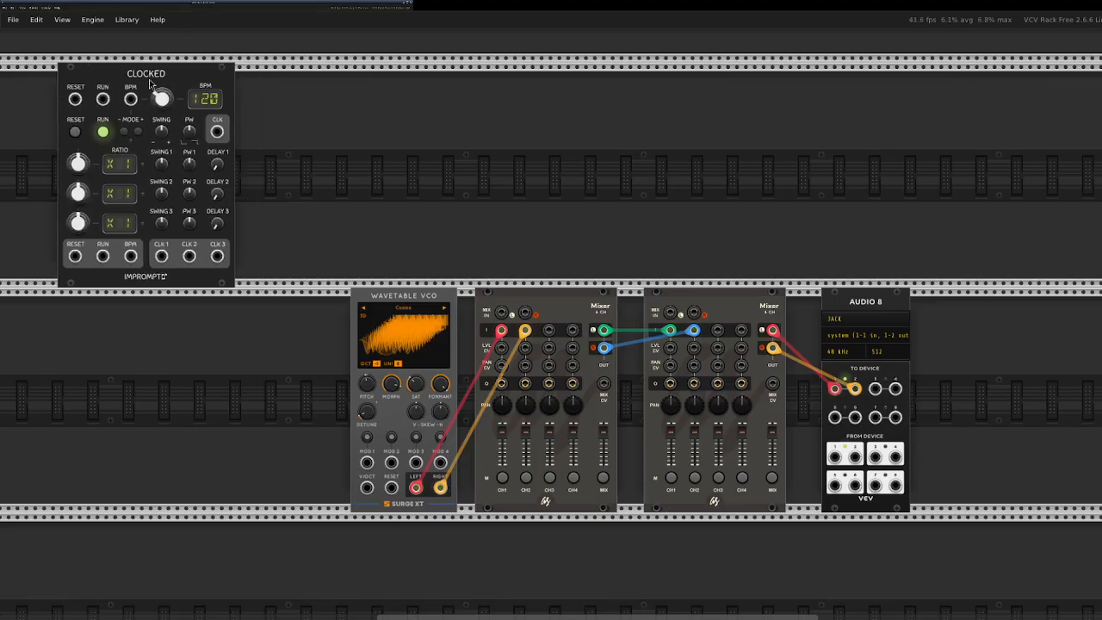
Search the modules for "sequen", filter by the JW-Modules brand, and add NoteSeq beside Clocked.
{"action": "right_click", "coordinate": [303, 201]}
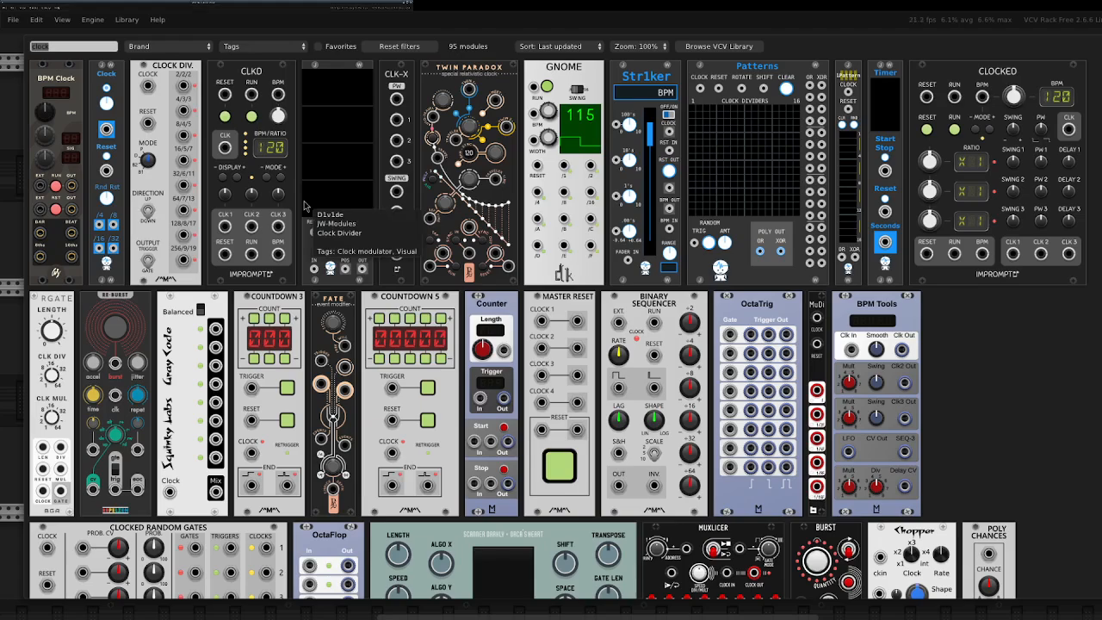
{"action": "type", "text": "sequ"}
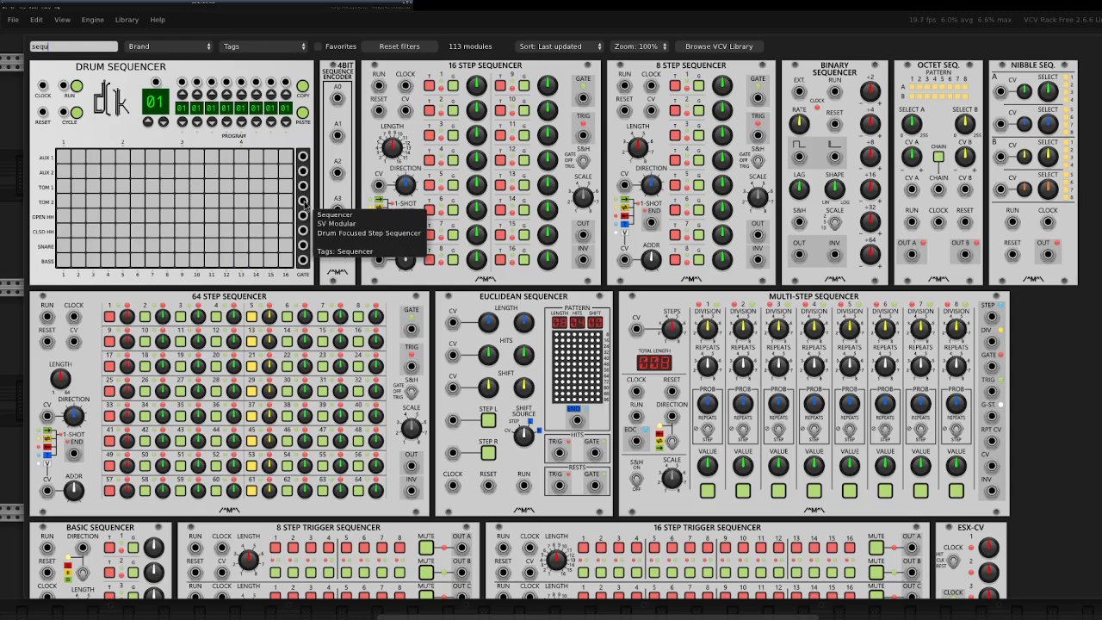
{"action": "type", "text": "en"}
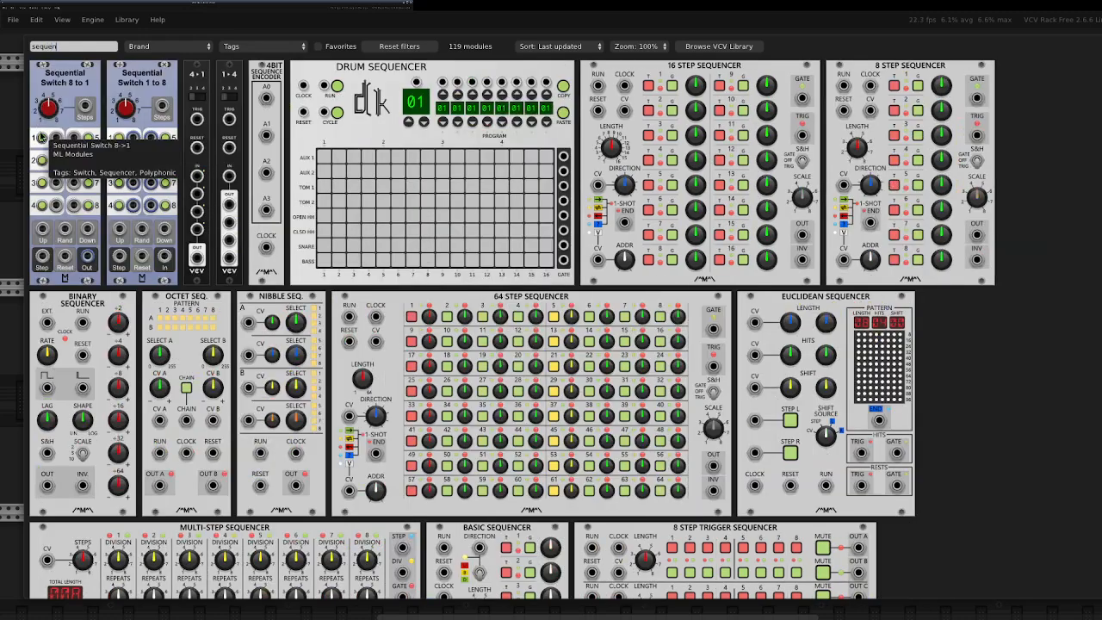
{"action": "left_click", "coordinate": [172, 47]}
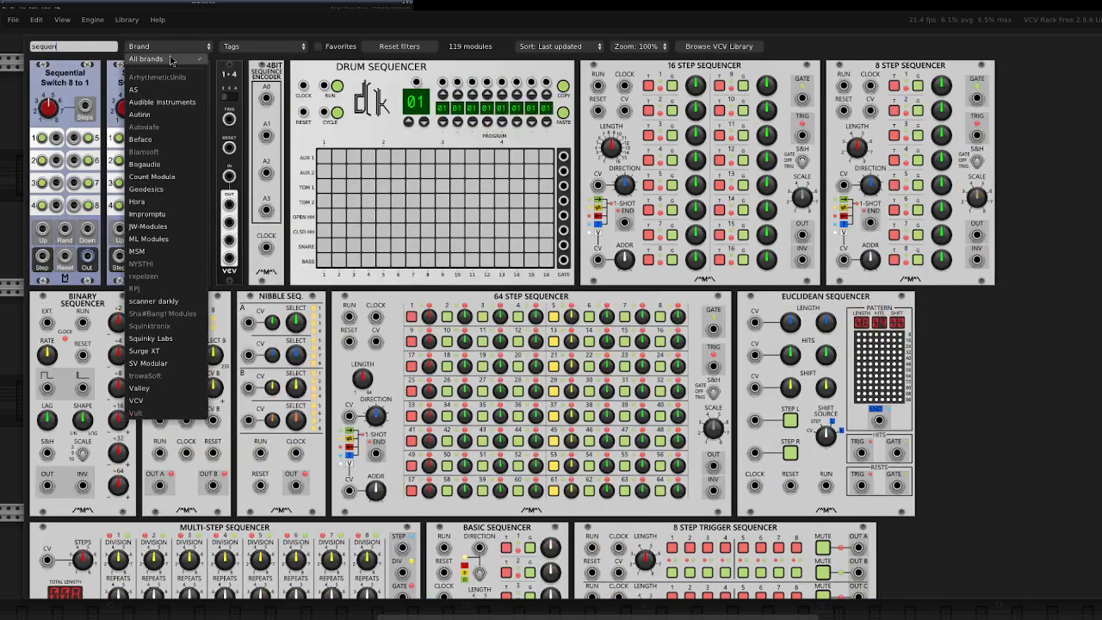
{"action": "left_click", "coordinate": [167, 227]}
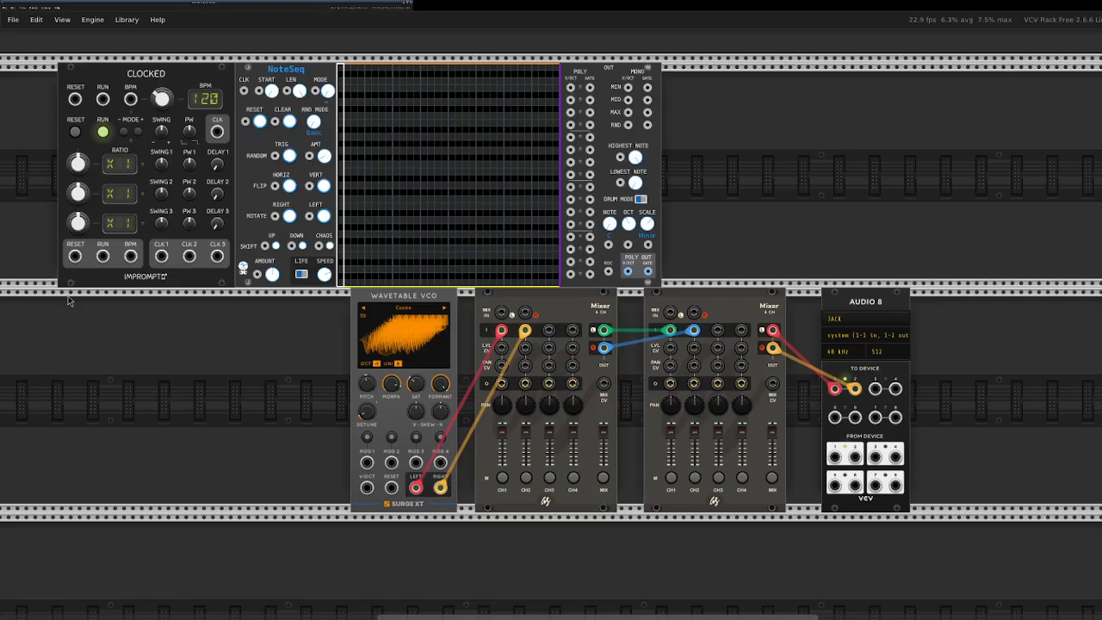
{"action": "left_click", "coordinate": [69, 300]}
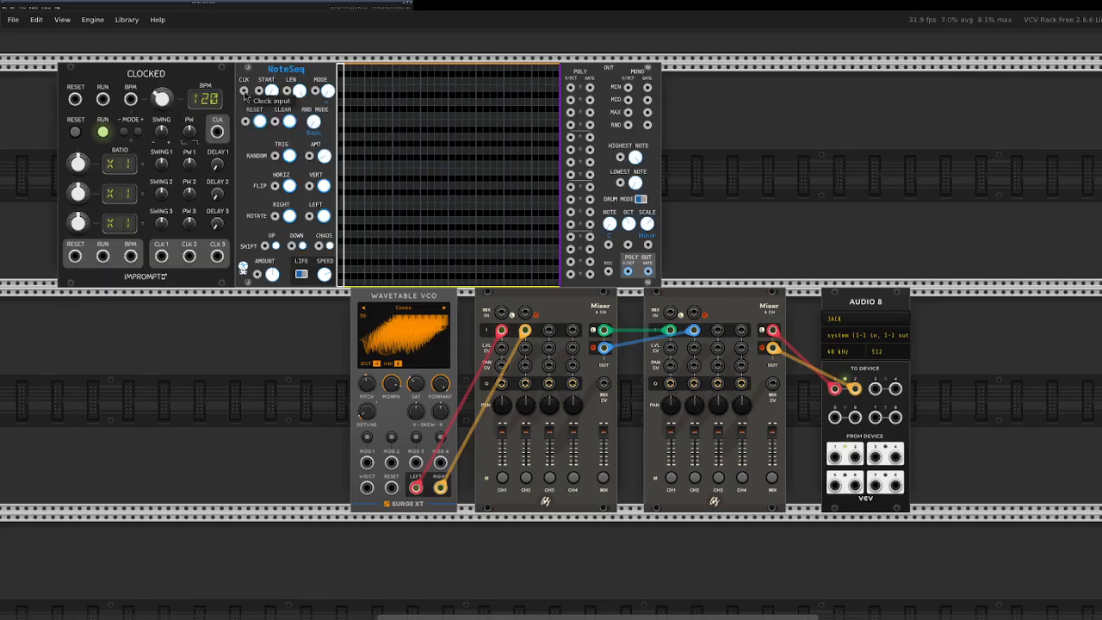
Leave a gap between Clocked and NoteSeq, and cable Clocked's CLK 1 output to NoteSeq's clock input.
{"action": "left_click_drag", "start_coordinate": [213, 68], "coordinate": [187, 71]}
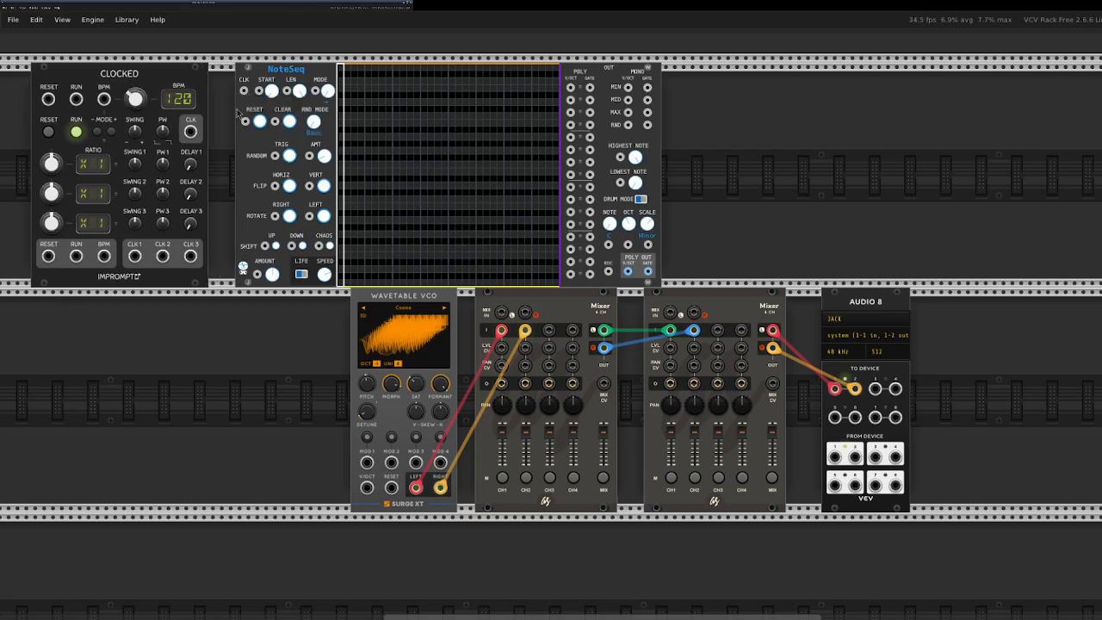
{"action": "mouse_move", "coordinate": [132, 258]}
{"action": "left_mouse_down"}
{"action": "mouse_move", "coordinate": [182, 206]}
{"action": "mouse_move", "coordinate": [124, 245]}
{"action": "left_mouse_up"}
{"action": "left_click_drag", "start_coordinate": [134, 257], "coordinate": [243, 91]}
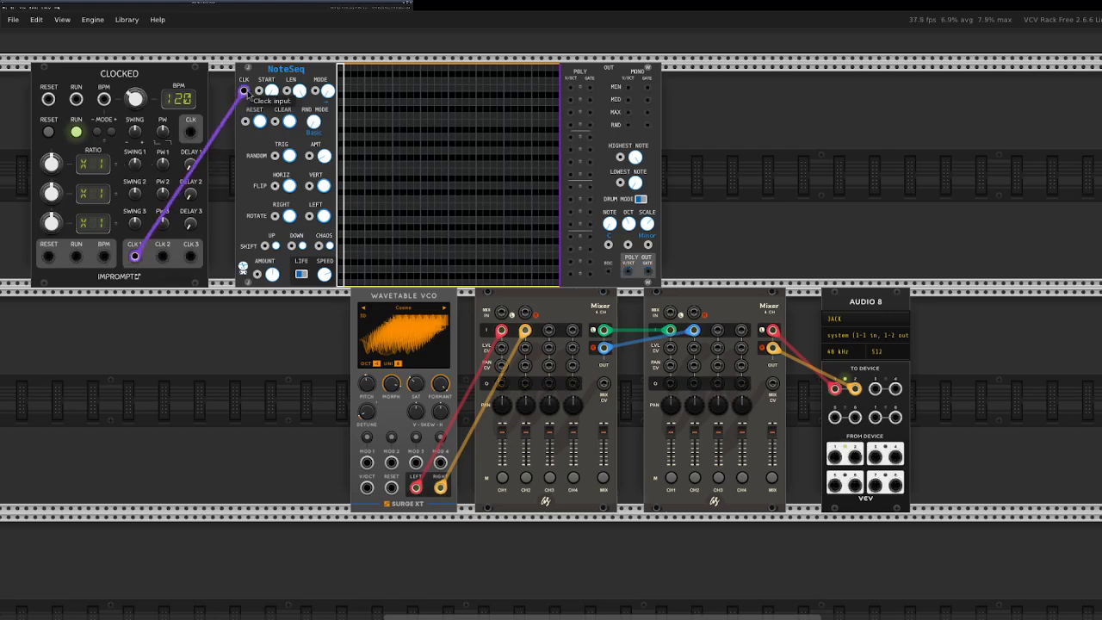
Randomize NoteSeq's note grid several times, adjusting the random amount for a denser pattern.
{"action": "left_click", "coordinate": [292, 160]}
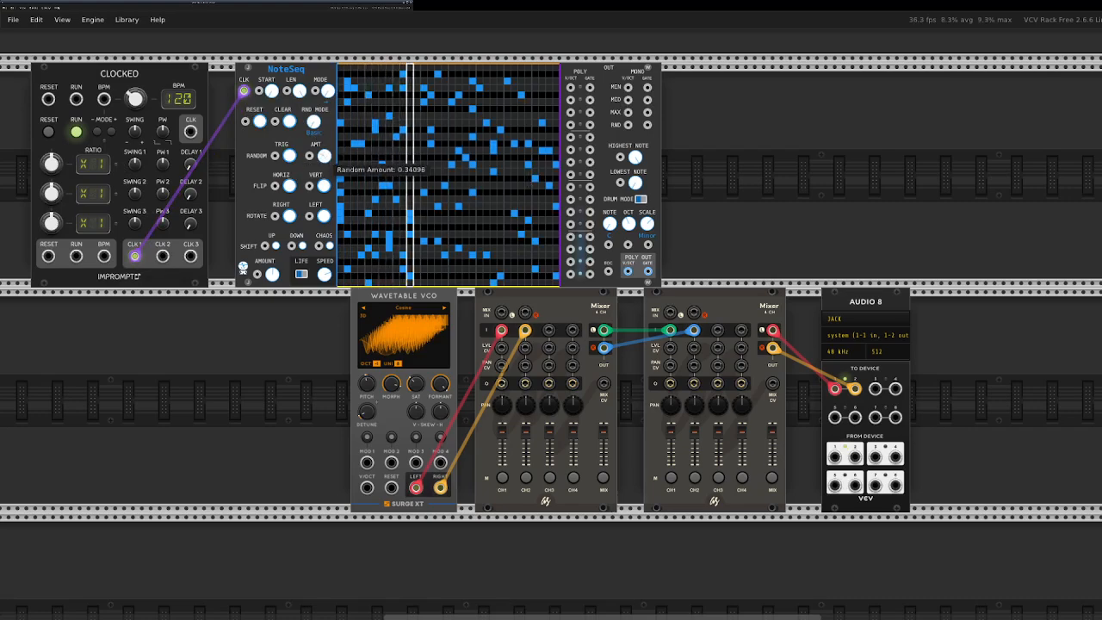
{"action": "left_click", "coordinate": [289, 159]}
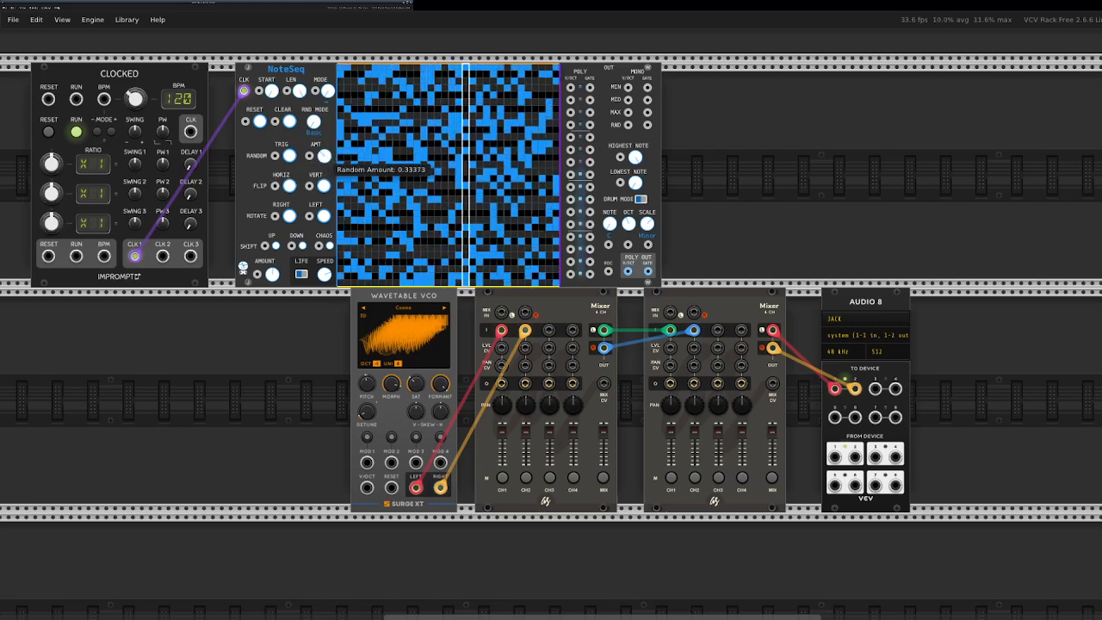
{"action": "left_click", "coordinate": [290, 158]}
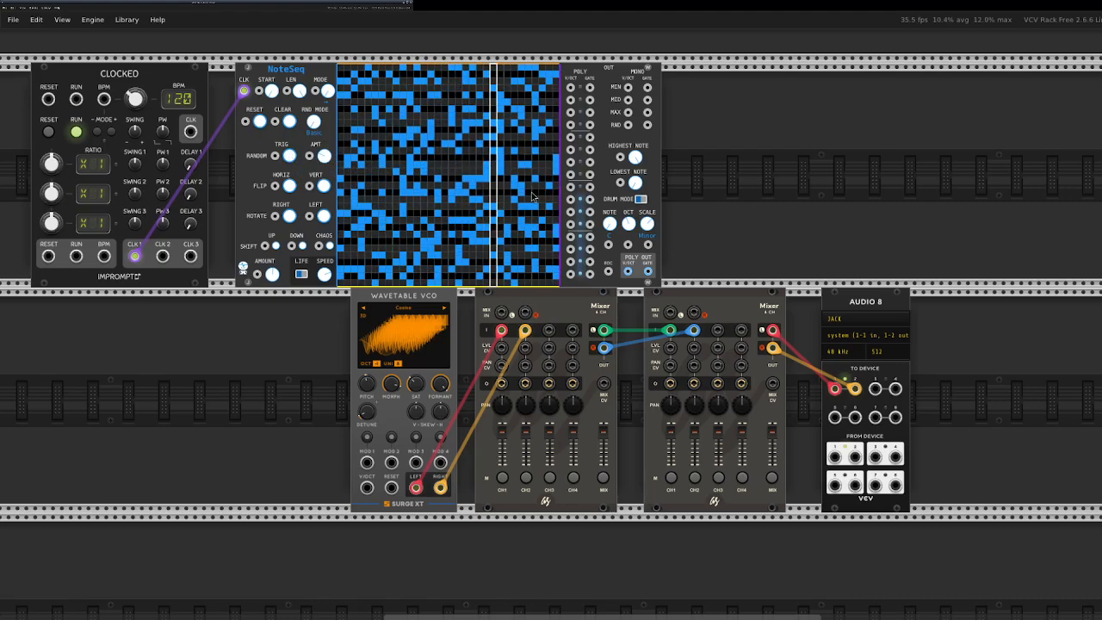
Set NoteSeq's scale to Mixolydian and cable its poly V/OCT output to the Wavetable VCO's V/OCT input.
{"action": "left_click_drag", "start_coordinate": [627, 271], "coordinate": [655, 250]}
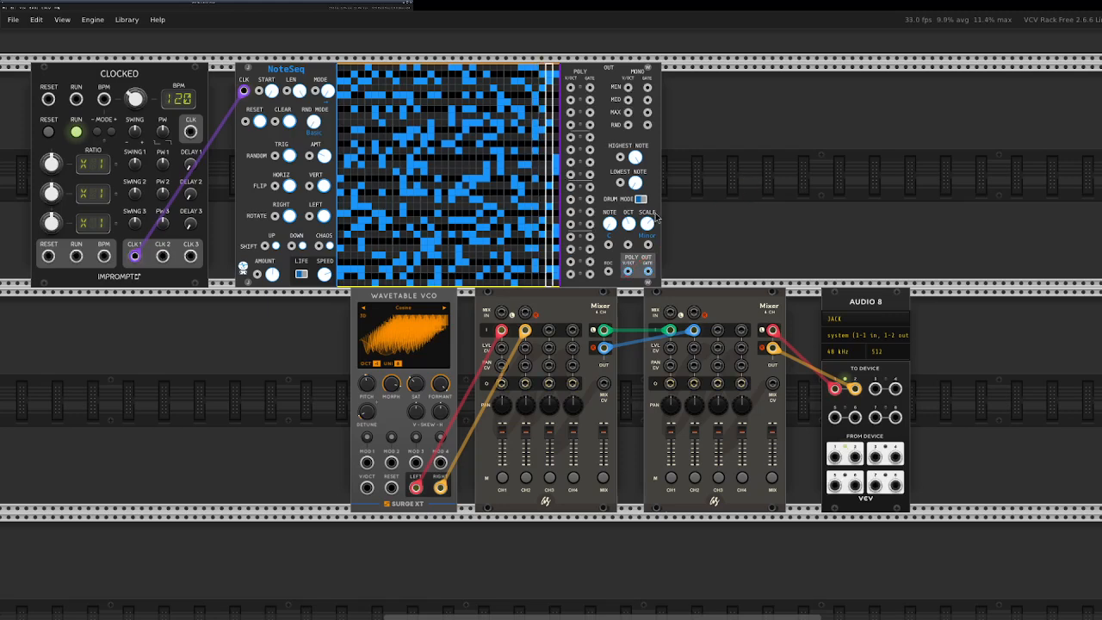
{"action": "mouse_move", "coordinate": [652, 227]}
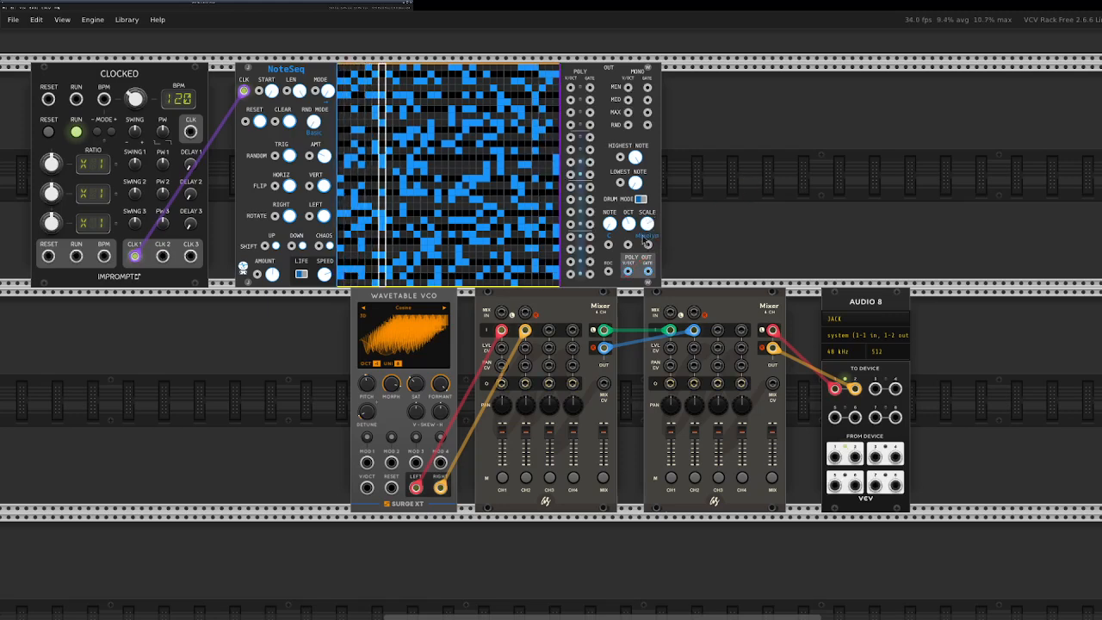
{"action": "left_click_drag", "start_coordinate": [627, 271], "coordinate": [367, 488]}
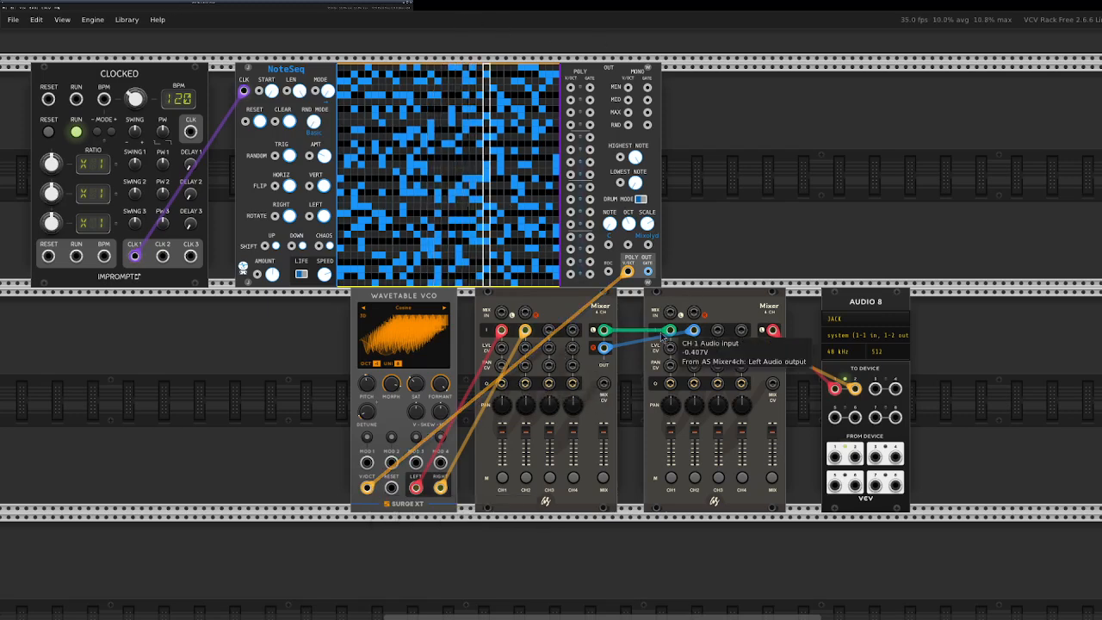
Shift the Wavetable VCO and the first mixer away from the second mixer, and set Clocked's first ratio to X 2.
{"action": "left_click_drag", "start_coordinate": [435, 300], "coordinate": [391, 301]}
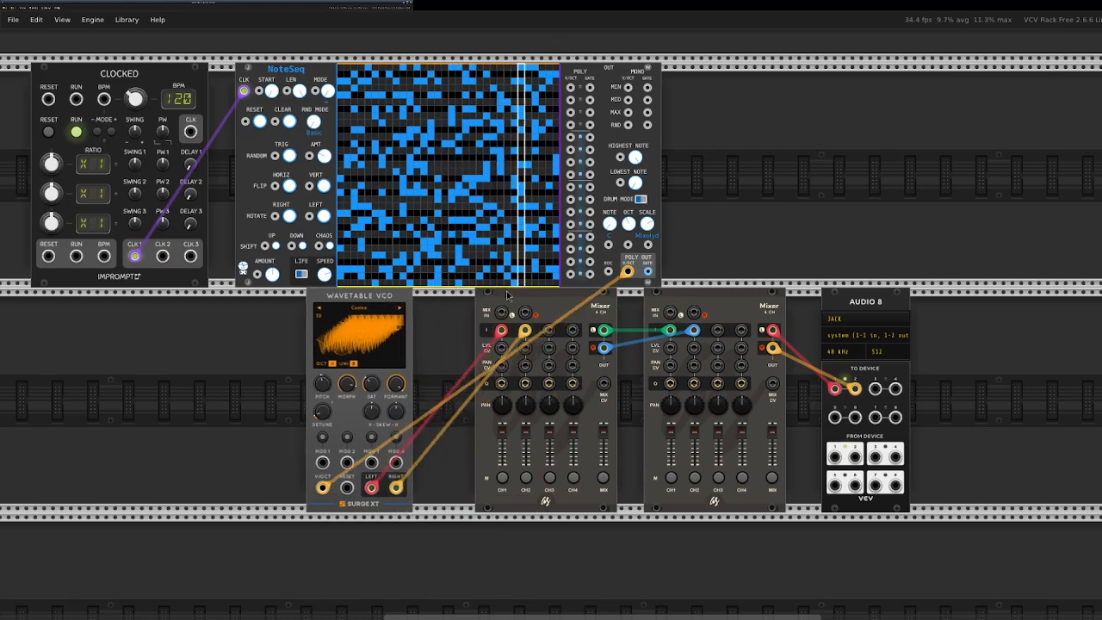
{"action": "left_click_drag", "start_coordinate": [516, 303], "coordinate": [455, 303]}
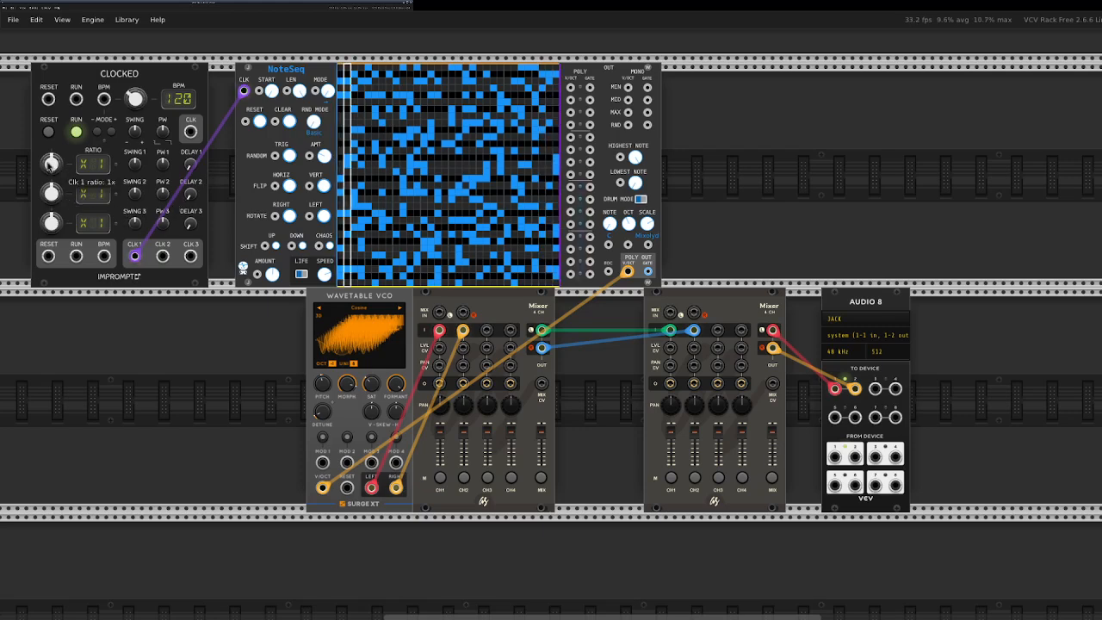
{"action": "left_click_drag", "start_coordinate": [50, 164], "coordinate": [51, 150]}
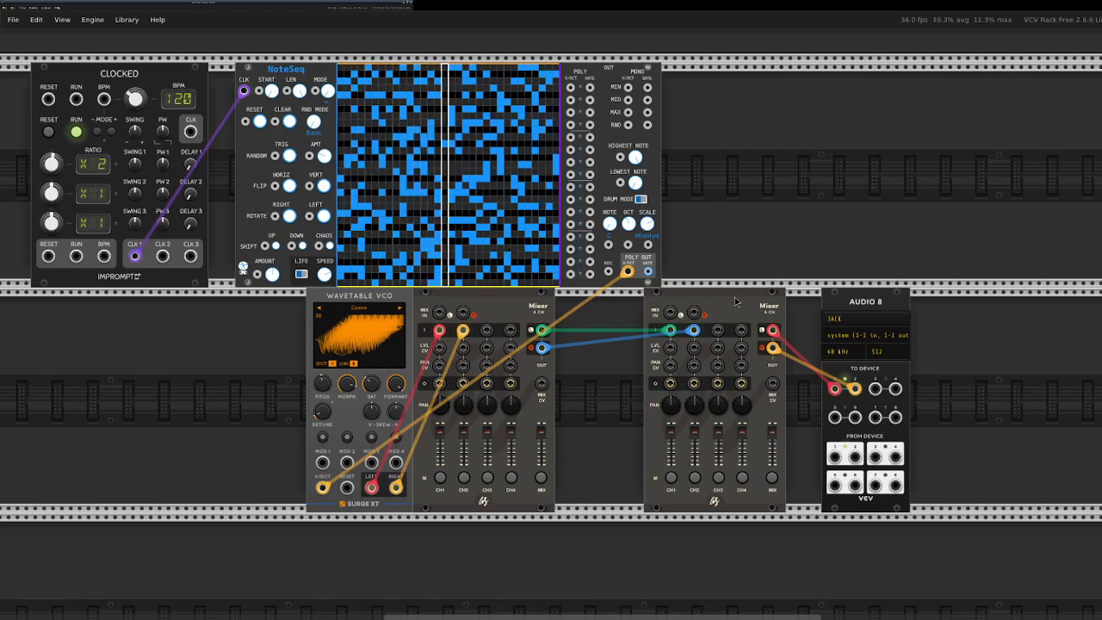
Spread out the lower row, moving the second mixer and Audio 8 outward and leaving gaps around the Wavetable VCO and first mixer.
{"action": "left_click_drag", "start_coordinate": [735, 300], "coordinate": [762, 301]}
{"action": "left_click_drag", "start_coordinate": [840, 308], "coordinate": [893, 307]}
{"action": "left_click_drag", "start_coordinate": [760, 302], "coordinate": [805, 302]}
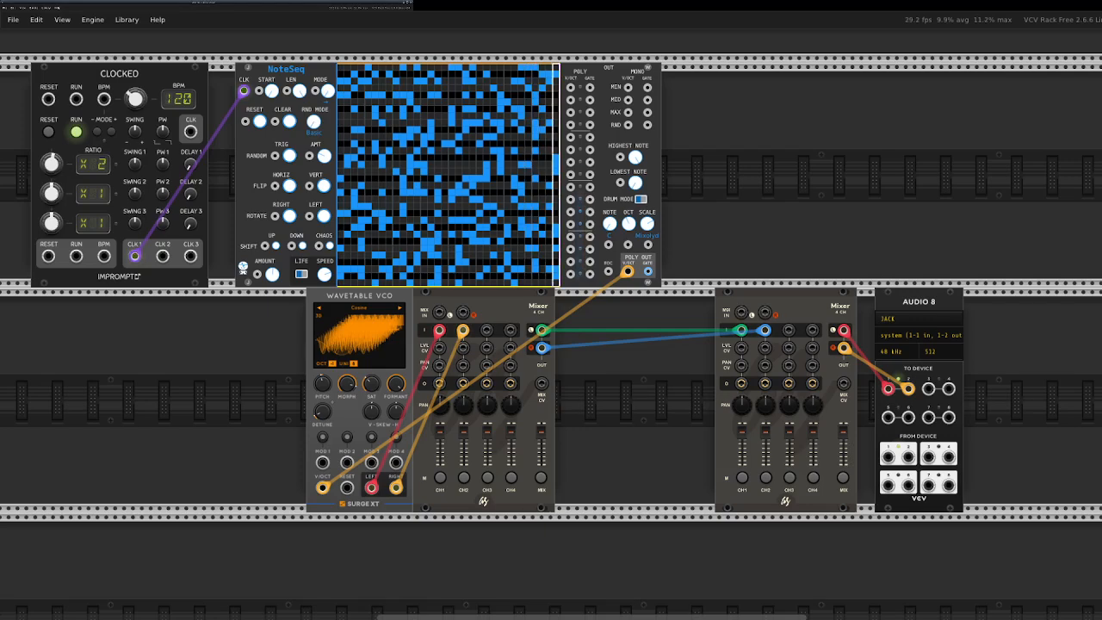
{"action": "left_click_drag", "start_coordinate": [359, 297], "coordinate": [341, 297]}
{"action": "left_click_drag", "start_coordinate": [456, 299], "coordinate": [527, 299]}
{"action": "left_click_drag", "start_coordinate": [366, 298], "coordinate": [403, 303]}
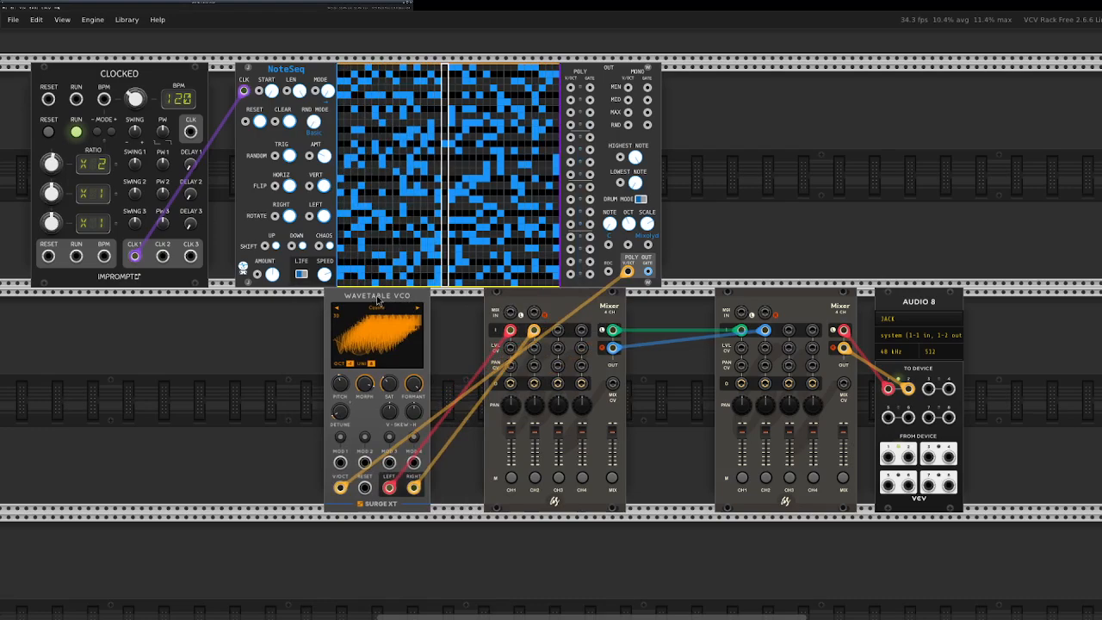
Duplicate the Wavetable VCO without its cables and place the copy between the original and the first mixer.
{"action": "right_click", "coordinate": [378, 301]}
{"action": "mouse_move", "coordinate": [422, 569]}
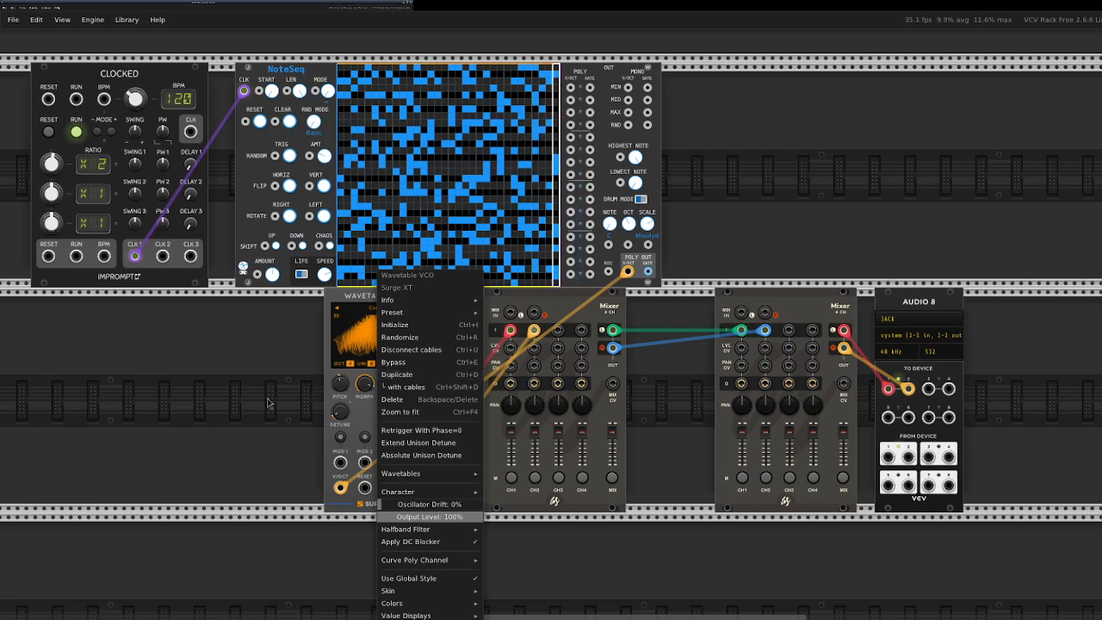
{"action": "left_click", "coordinate": [356, 287]}
{"action": "right_click", "coordinate": [365, 301]}
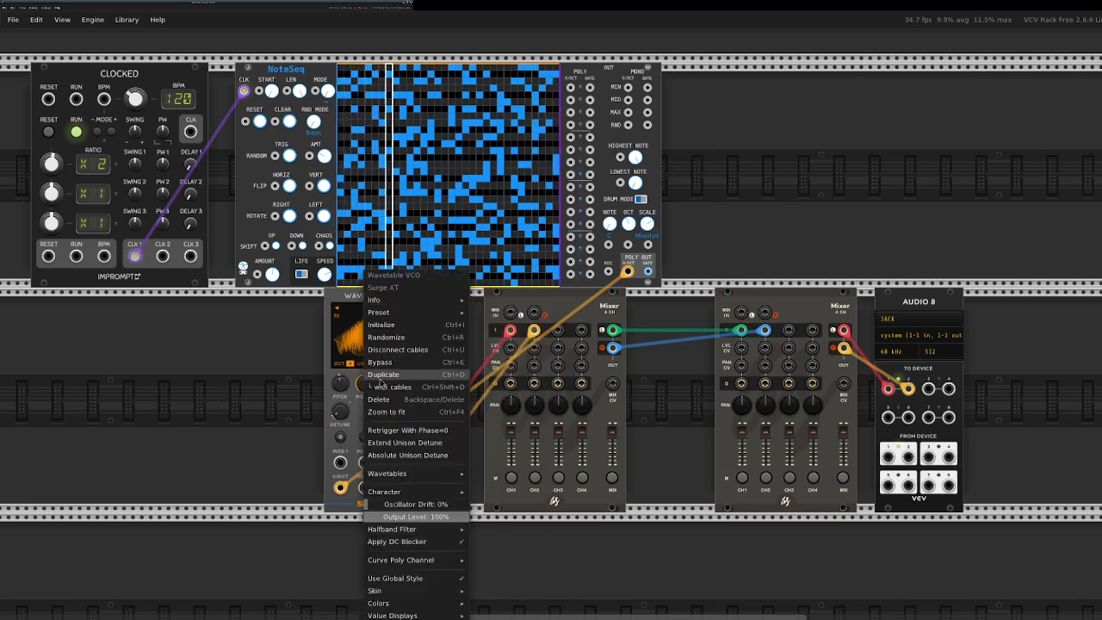
{"action": "left_click", "coordinate": [380, 379]}
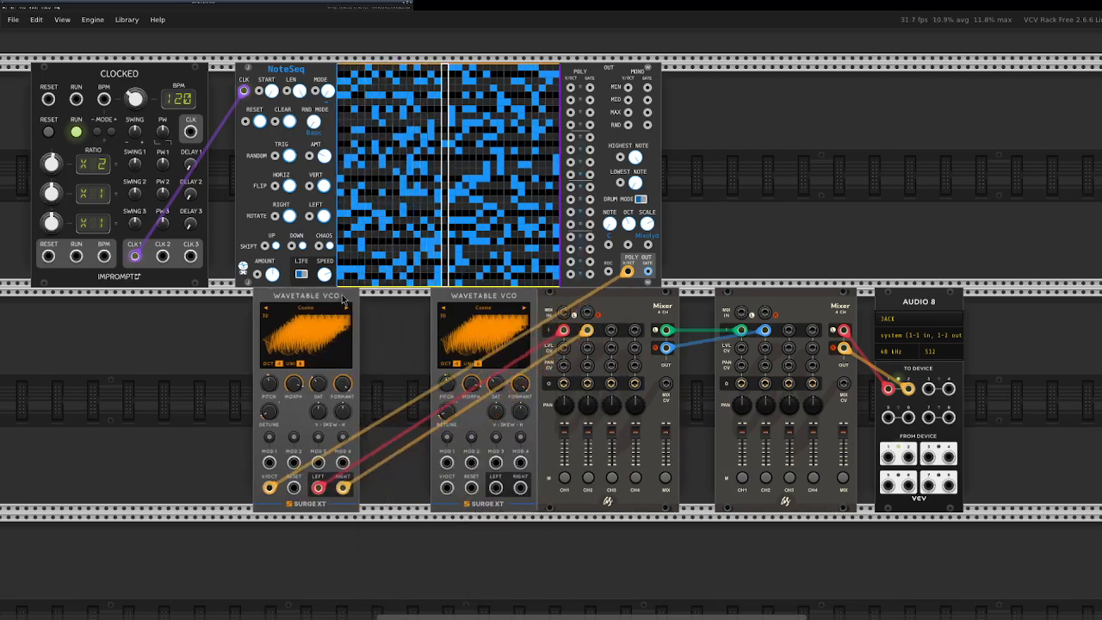
{"action": "left_click_drag", "start_coordinate": [484, 292], "coordinate": [422, 295]}
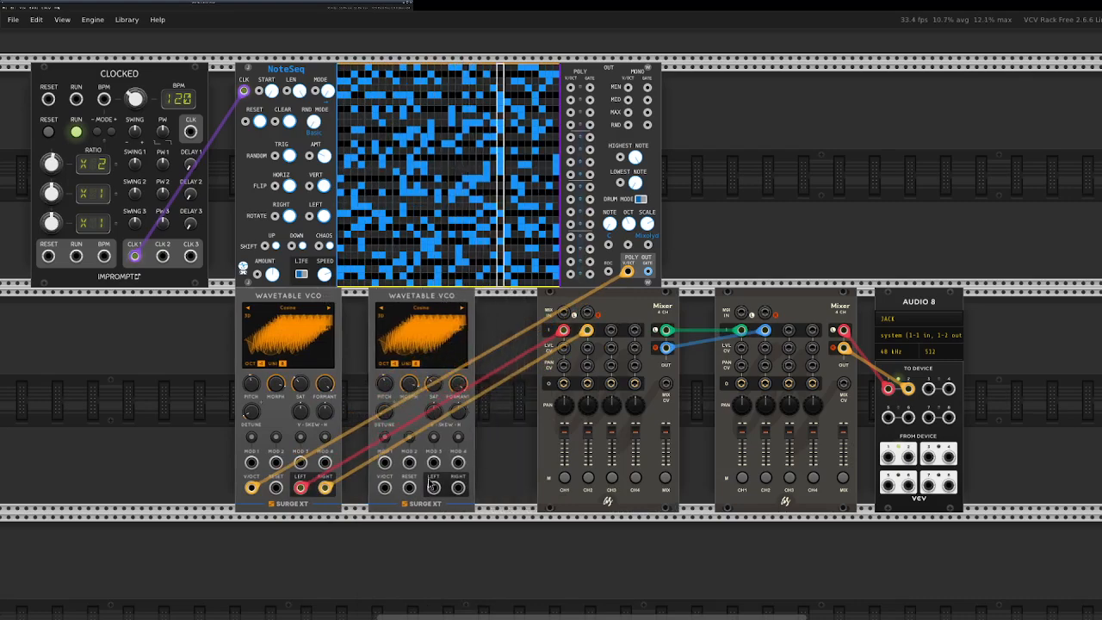
Cable NoteSeq's second-lowest individual V/OCT output to the duplicate VCO's V/OCT, and the VCO's left and right outputs to mixer channels 3 and 4.
{"action": "left_click_drag", "start_coordinate": [385, 488], "coordinate": [570, 261]}
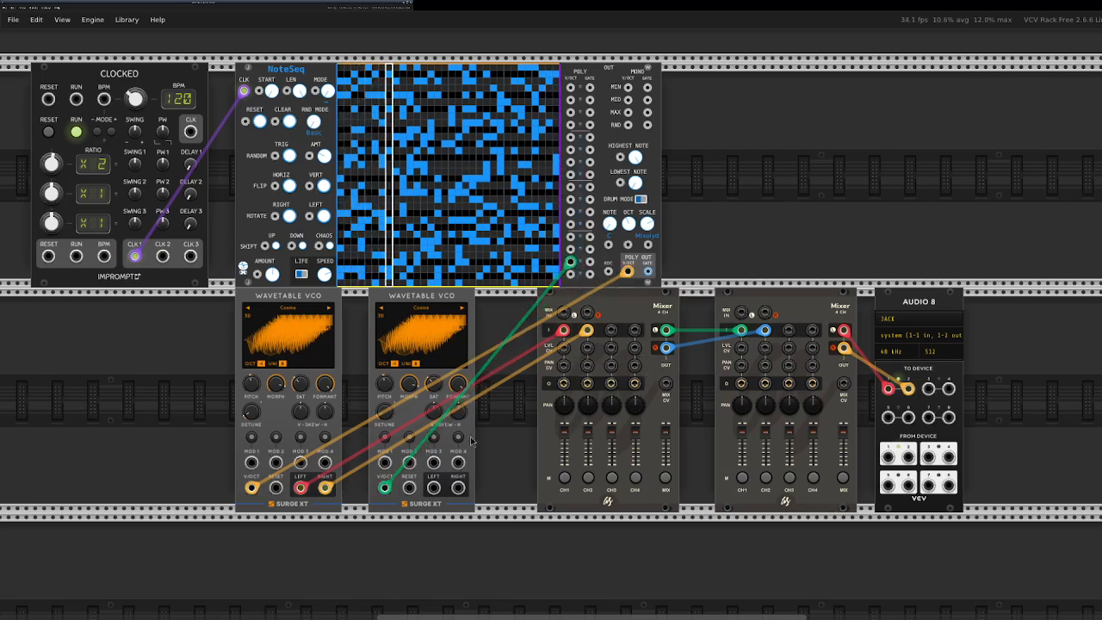
{"action": "mouse_move", "coordinate": [458, 487]}
{"action": "left_mouse_down"}
{"action": "mouse_move", "coordinate": [482, 448]}
{"action": "mouse_move", "coordinate": [610, 330]}
{"action": "mouse_move", "coordinate": [458, 487]}
{"action": "left_mouse_up"}
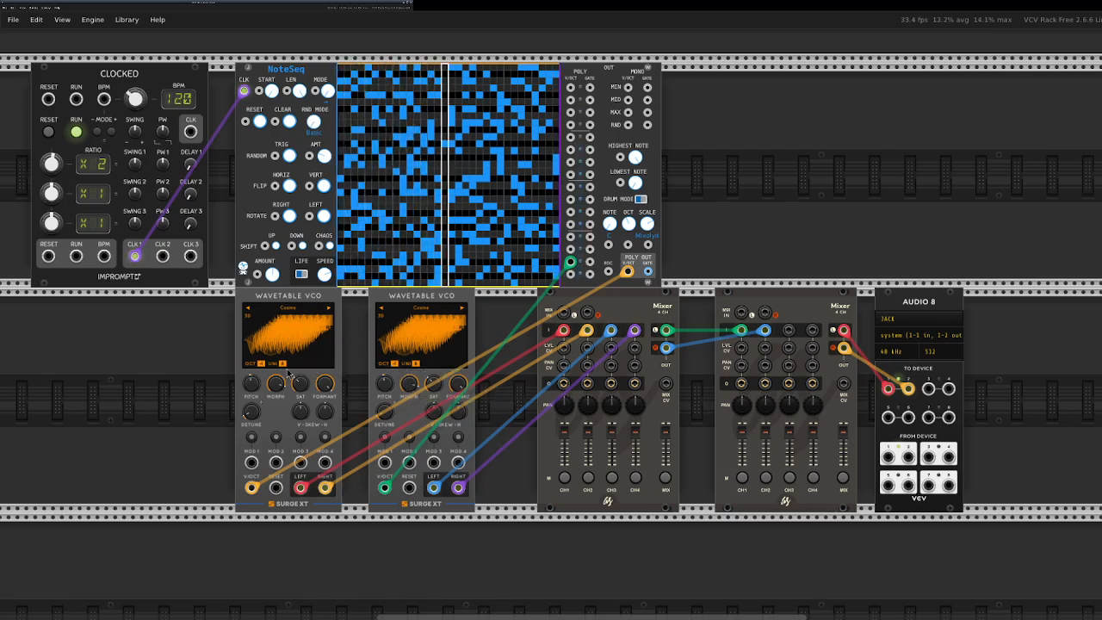
Set the second Wavetable VCO's octave shift to 0.
{"action": "left_click", "coordinate": [282, 365]}
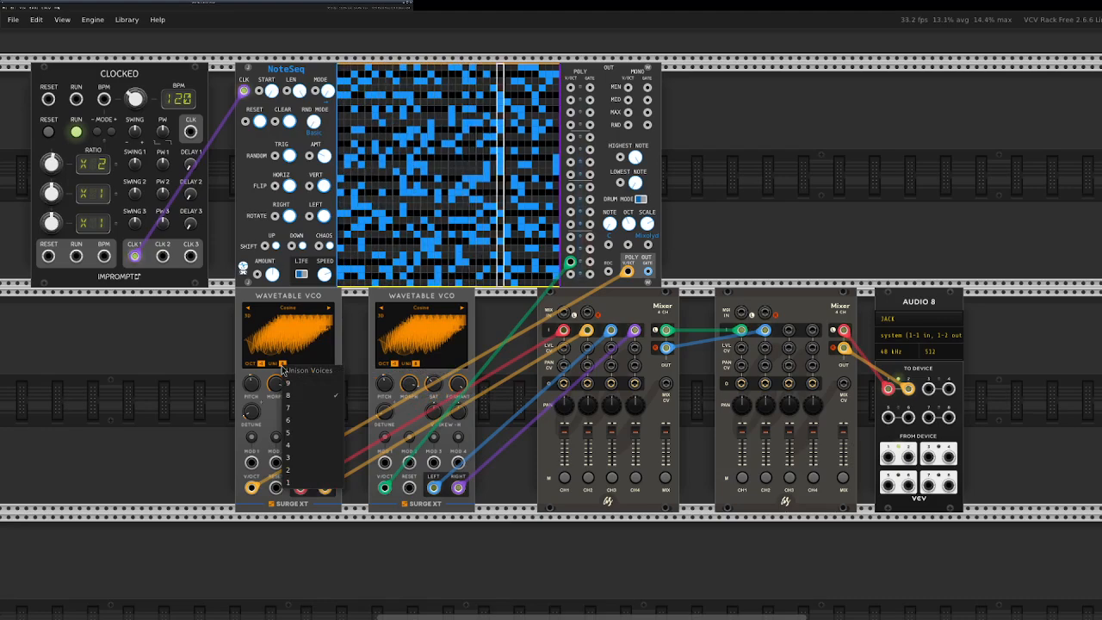
{"action": "left_click", "coordinate": [166, 387]}
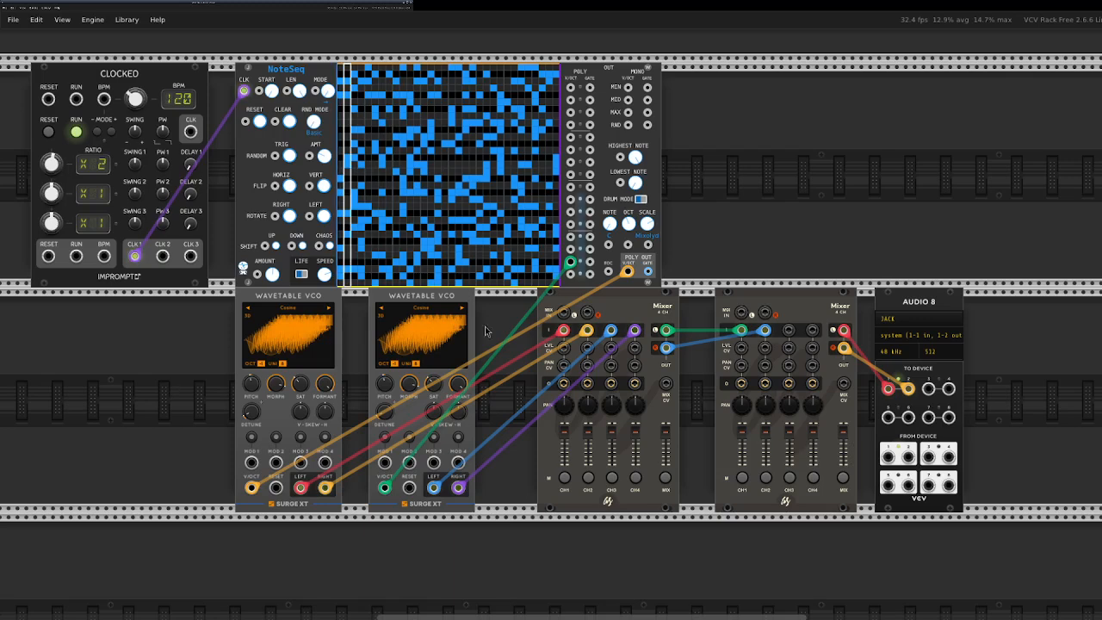
{"action": "left_click", "coordinate": [395, 363]}
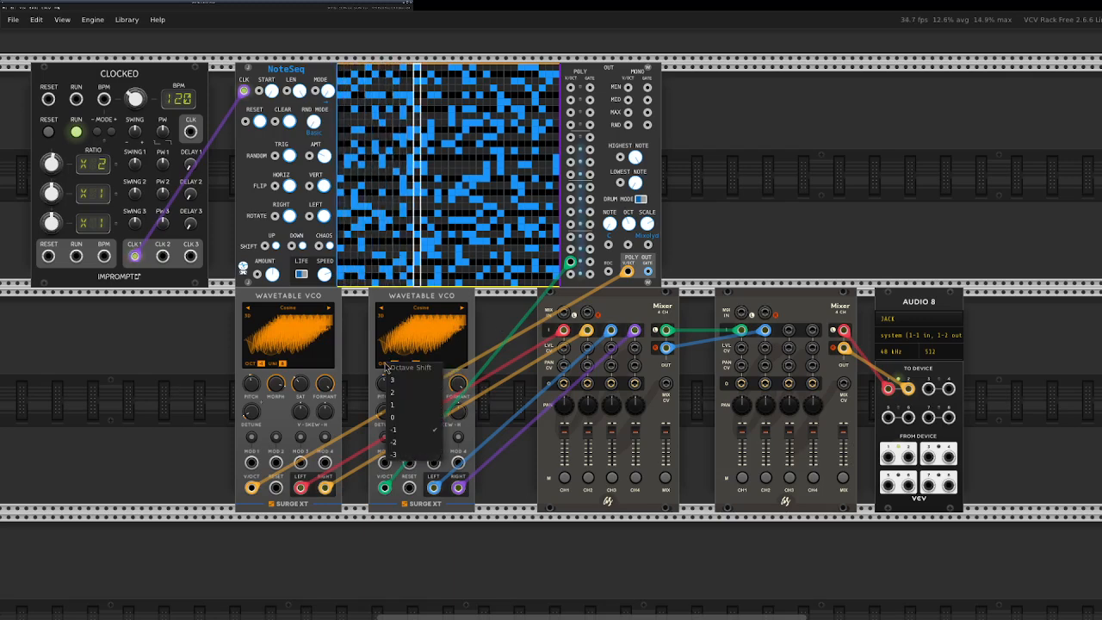
{"action": "left_click", "coordinate": [399, 417]}
Line up both Wavetable VCOs side by side under Clocked and butt both mixers against Audio 8, leaving a wide gap between the groups.
{"action": "left_click_drag", "start_coordinate": [424, 298], "coordinate": [413, 300]}
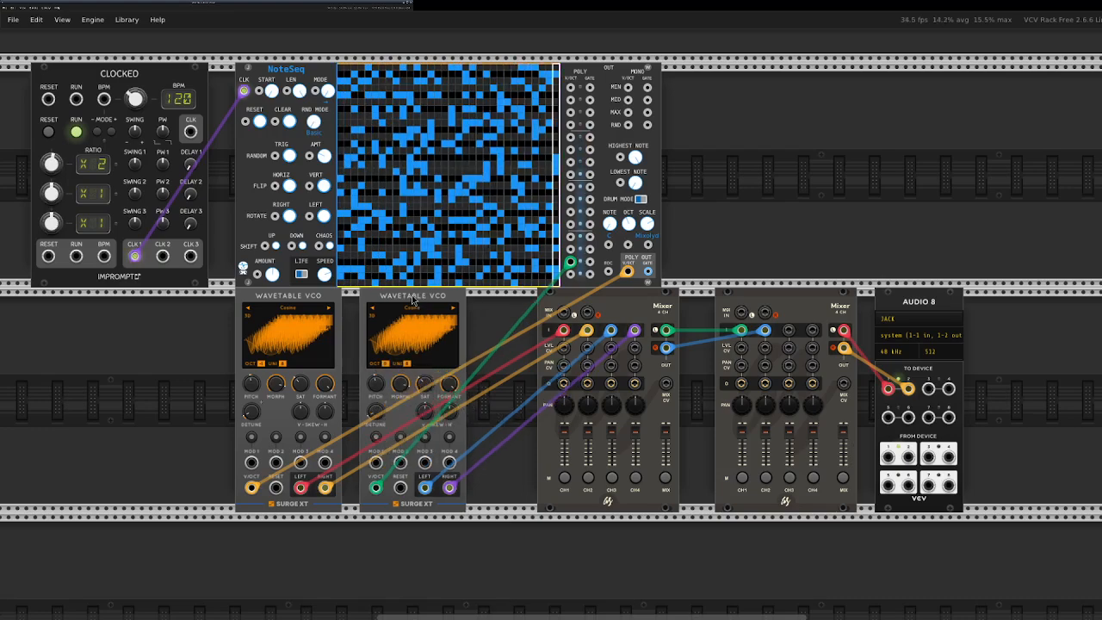
{"action": "mouse_move", "coordinate": [613, 306]}
{"action": "left_mouse_down"}
{"action": "mouse_move", "coordinate": [578, 306]}
{"action": "mouse_move", "coordinate": [622, 305]}
{"action": "left_mouse_up"}
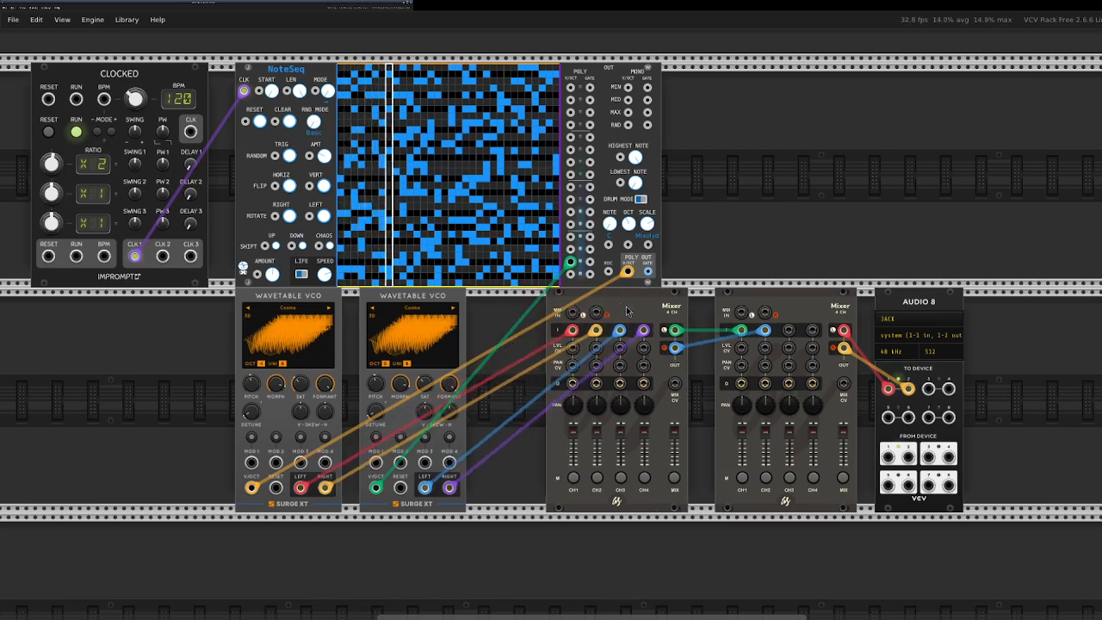
{"action": "left_click_drag", "start_coordinate": [318, 297], "coordinate": [230, 296]}
{"action": "left_click_drag", "start_coordinate": [431, 298], "coordinate": [306, 298]}
{"action": "left_click_drag", "start_coordinate": [224, 296], "coordinate": [125, 296]}
{"action": "left_click_drag", "start_coordinate": [288, 297], "coordinate": [208, 297]}
{"action": "left_click_drag", "start_coordinate": [779, 301], "coordinate": [798, 300]}
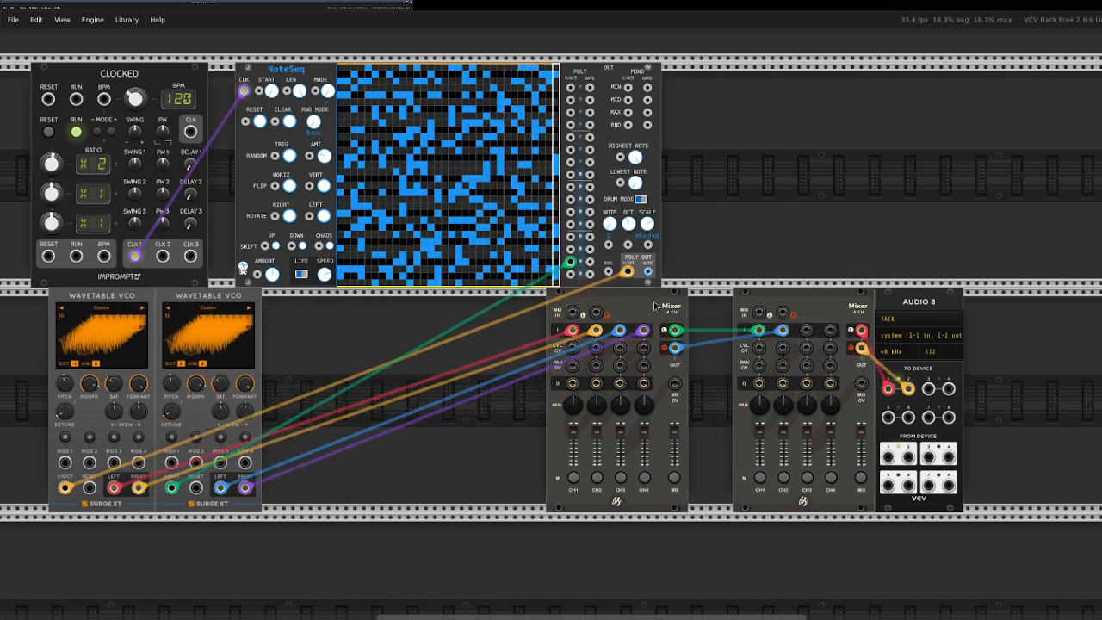
{"action": "left_click_drag", "start_coordinate": [611, 305], "coordinate": [656, 305]}
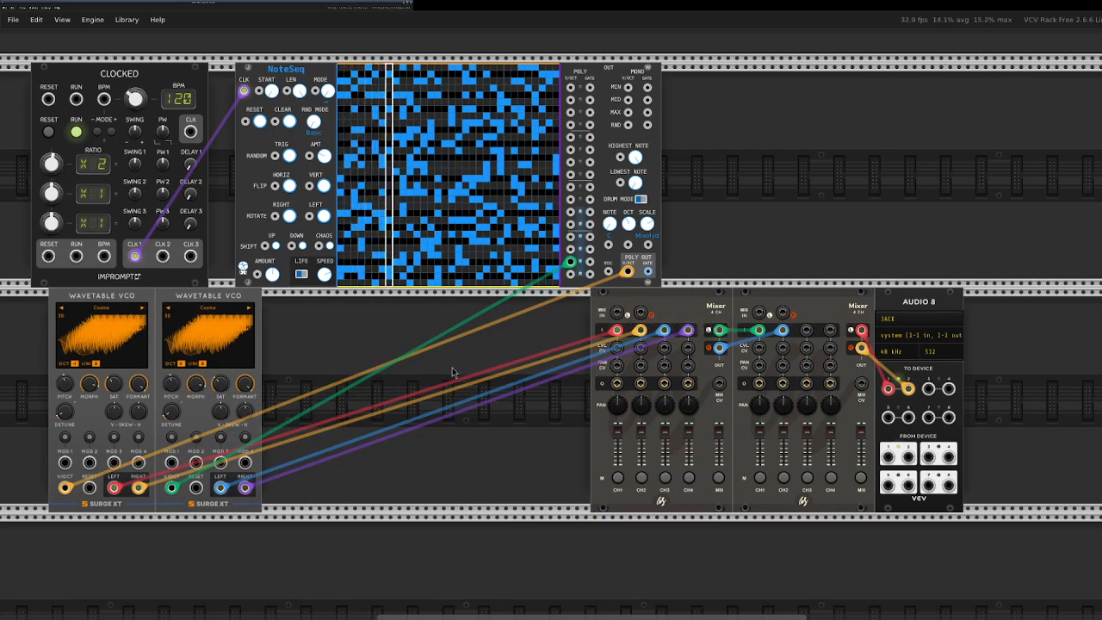
Search the modules for "VCA" across all brands and add the single VCV VCA in the gap beside the oscillators.
{"action": "right_click", "coordinate": [343, 331]}
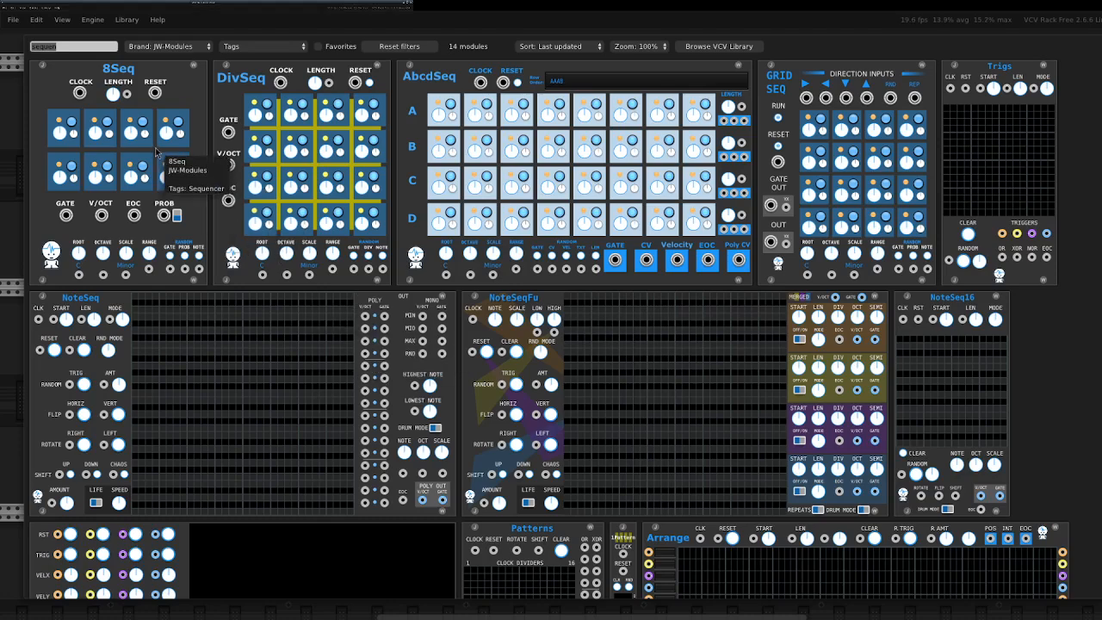
{"action": "type", "text": "VCA"}
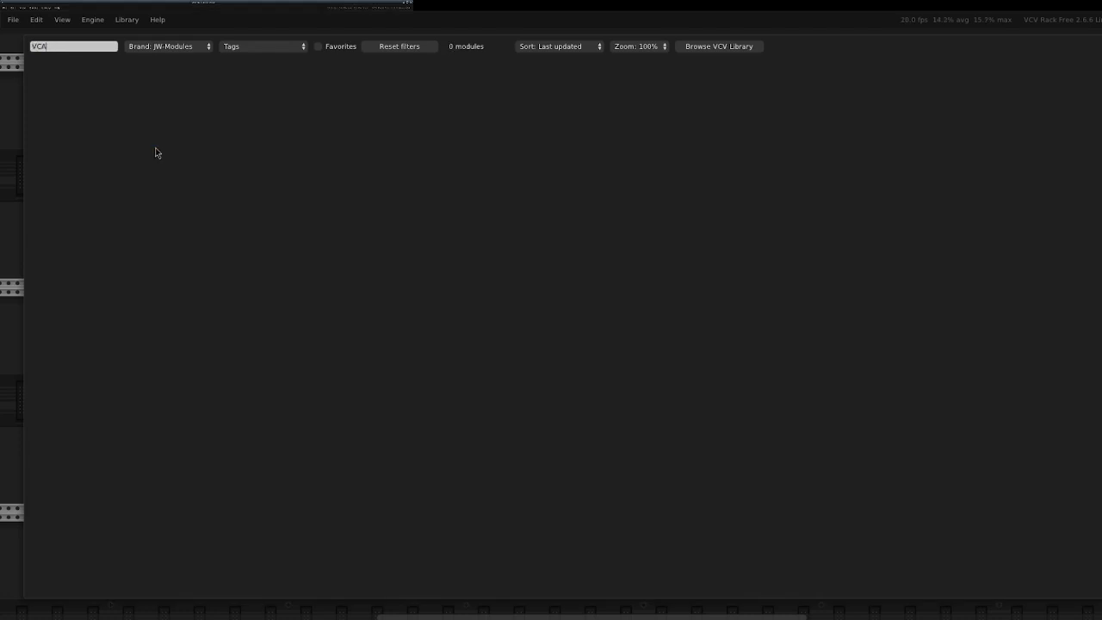
{"action": "left_click", "coordinate": [162, 47]}
{"action": "left_click", "coordinate": [169, 58]}
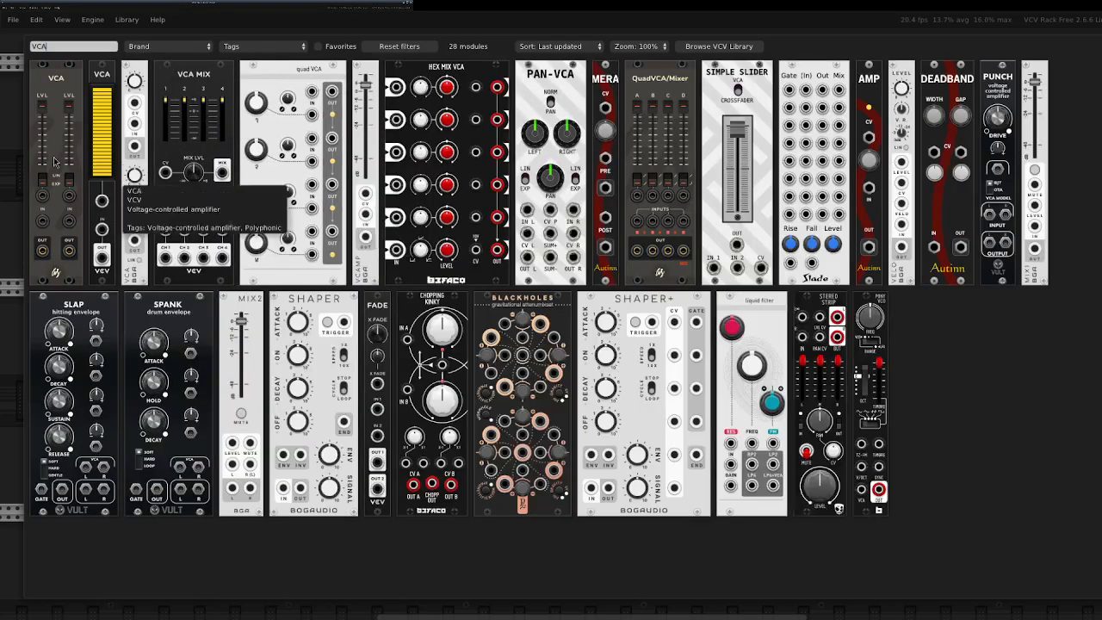
{"action": "left_click", "coordinate": [101, 78]}
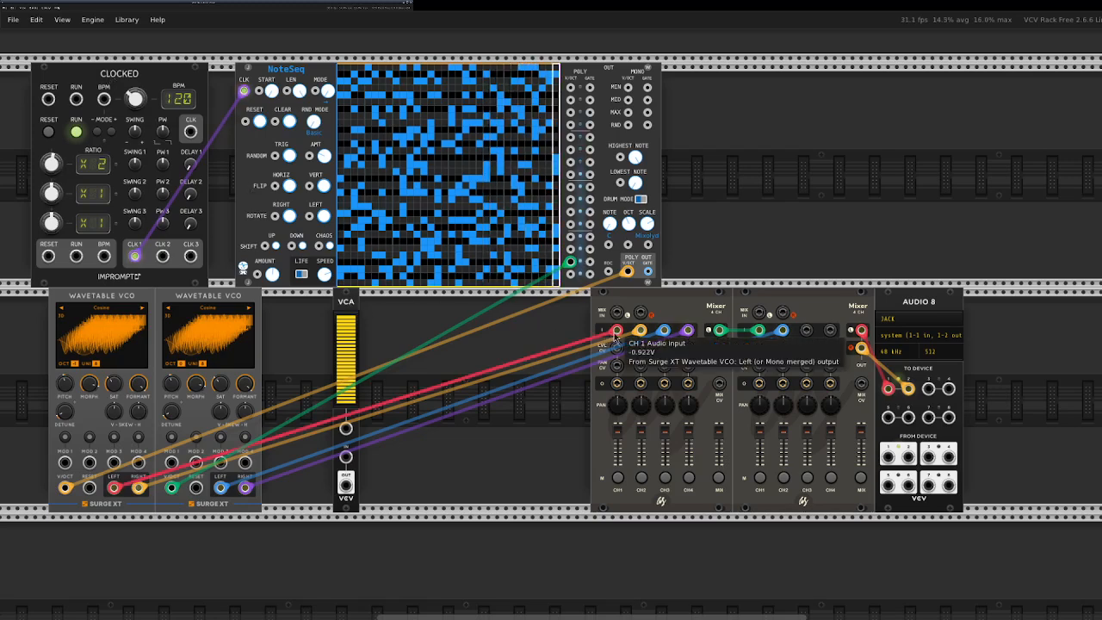
Duplicate the VCA, then duplicate the selected pair for four adjacent VCAs.
{"action": "right_click", "coordinate": [344, 307]}
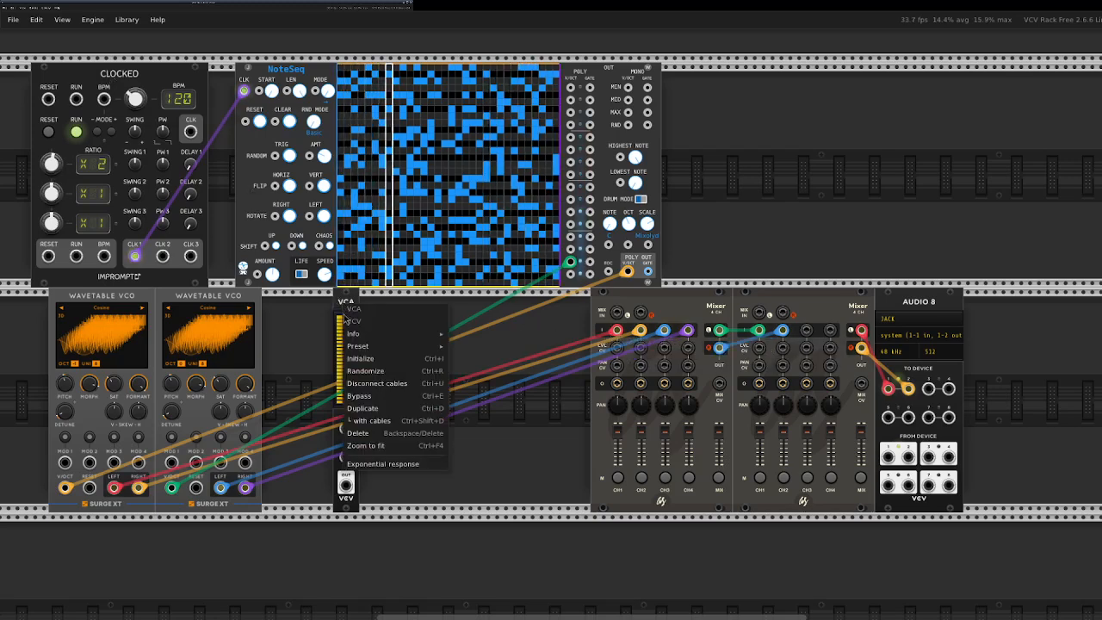
{"action": "left_click", "coordinate": [370, 409]}
{"action": "left_click_drag", "start_coordinate": [411, 338], "coordinate": [315, 329]}
{"action": "right_click", "coordinate": [345, 320]}
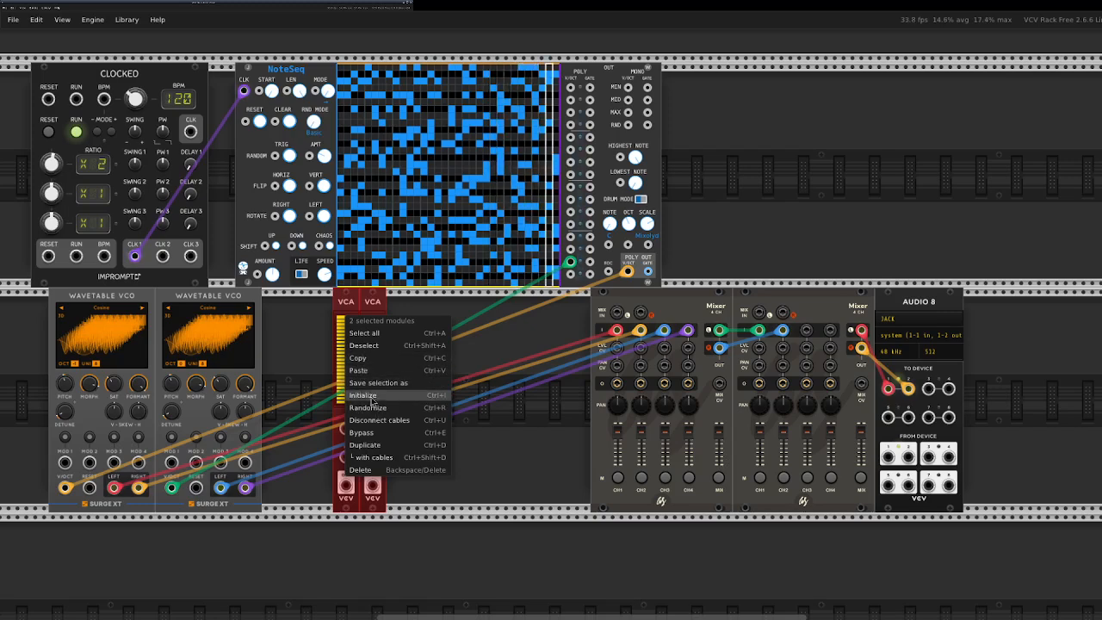
{"action": "left_click", "coordinate": [374, 447]}
{"action": "left_click", "coordinate": [457, 318]}
Route both oscillators' left and right outputs through the four VCAs into the first mixer's channels 1 to 4.
{"action": "left_click_drag", "start_coordinate": [617, 331], "coordinate": [292, 456]}
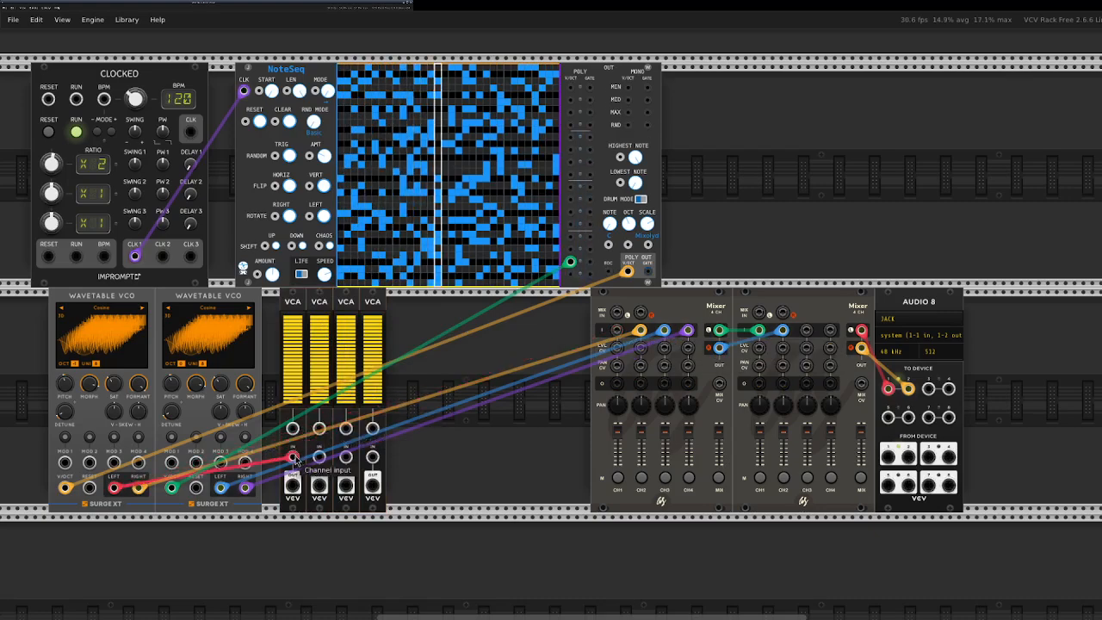
{"action": "left_click_drag", "start_coordinate": [640, 330], "coordinate": [318, 484]}
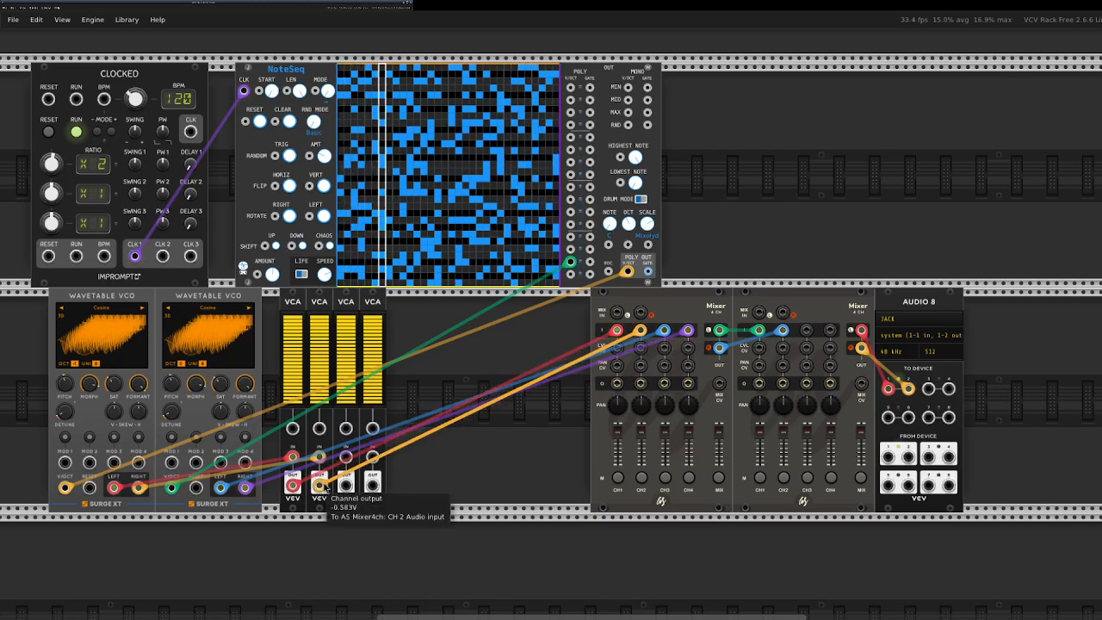
{"action": "left_click_drag", "start_coordinate": [664, 330], "coordinate": [352, 445]}
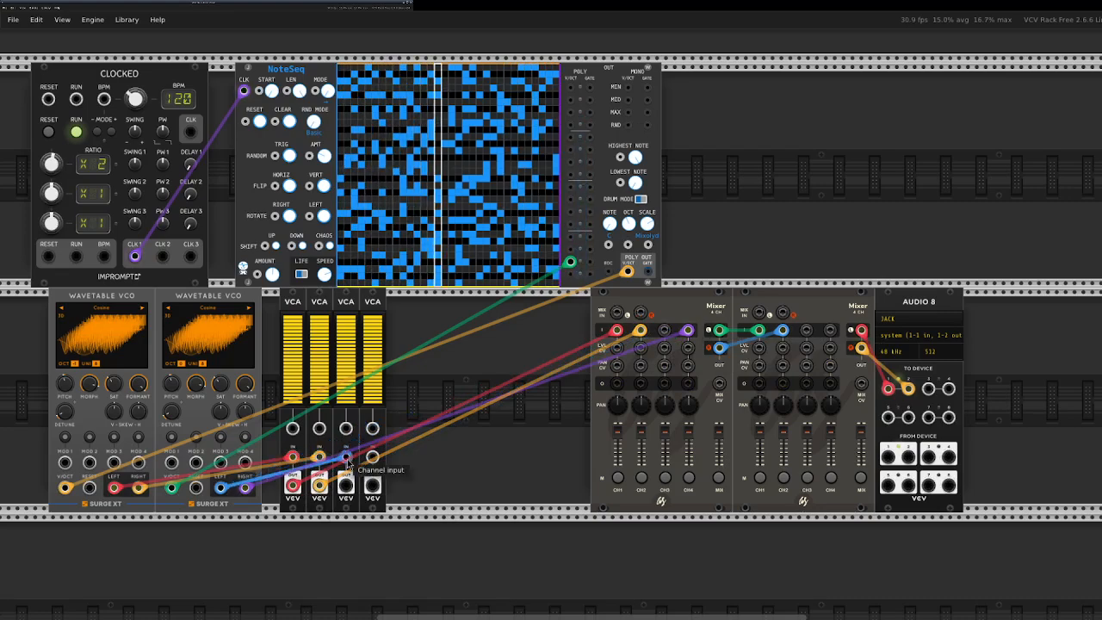
{"action": "left_click_drag", "start_coordinate": [688, 329], "coordinate": [417, 479]}
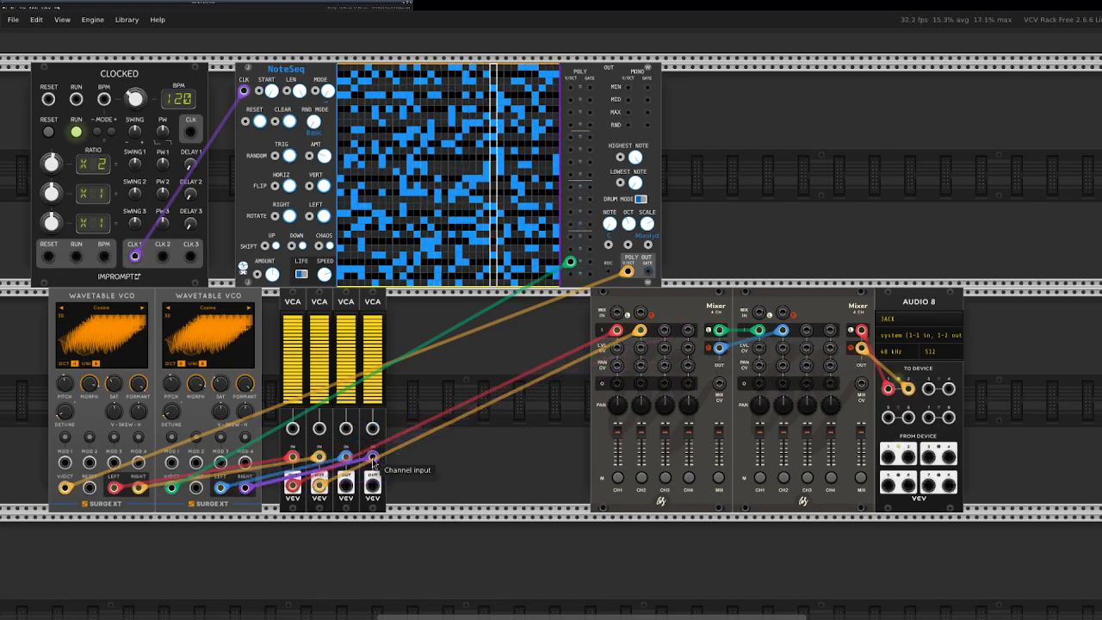
{"action": "left_click_drag", "start_coordinate": [346, 485], "coordinate": [373, 484]}
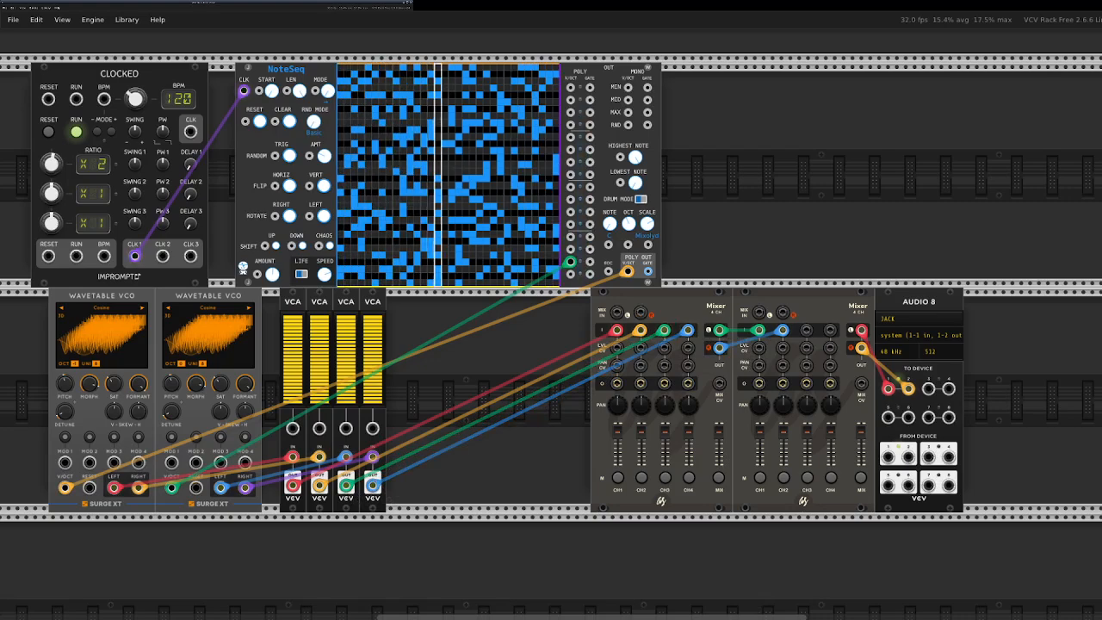
Select the two mixers and Audio 8 together and move them farther from the VCAs.
{"action": "left_click_drag", "start_coordinate": [1008, 309], "coordinate": [895, 219]}
{"action": "left_click_drag", "start_coordinate": [941, 98], "coordinate": [905, 353]}
{"action": "left_click", "coordinate": [462, 395]}
Search the modules for "rampa" and add the Befaco Rampage beside the VCAs.
{"action": "right_click", "coordinate": [462, 394]}
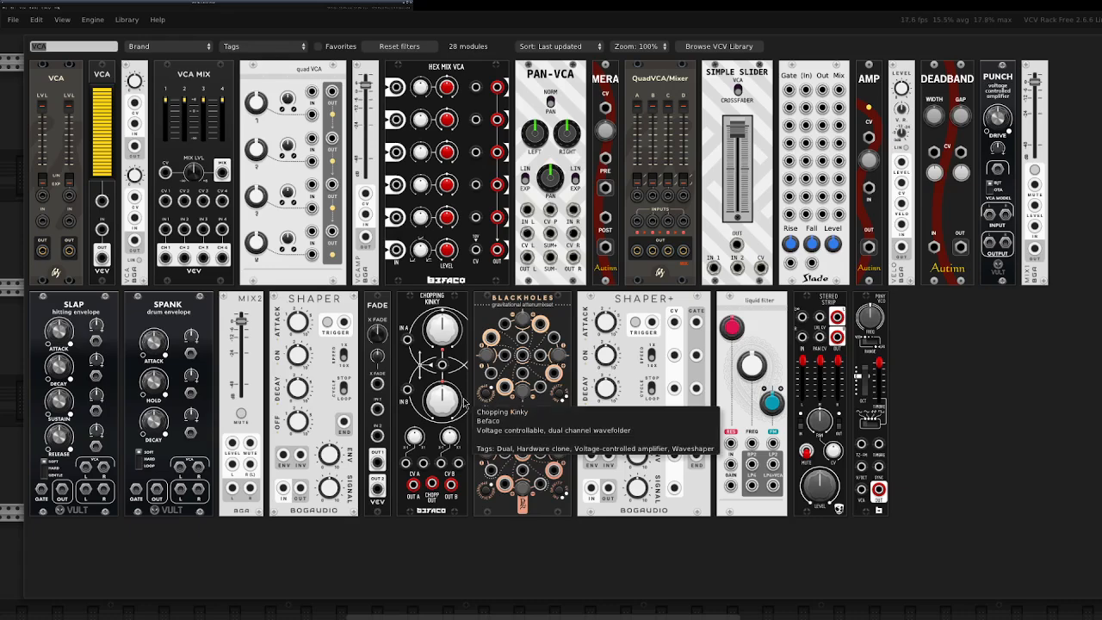
{"action": "type", "text": "rampa"}
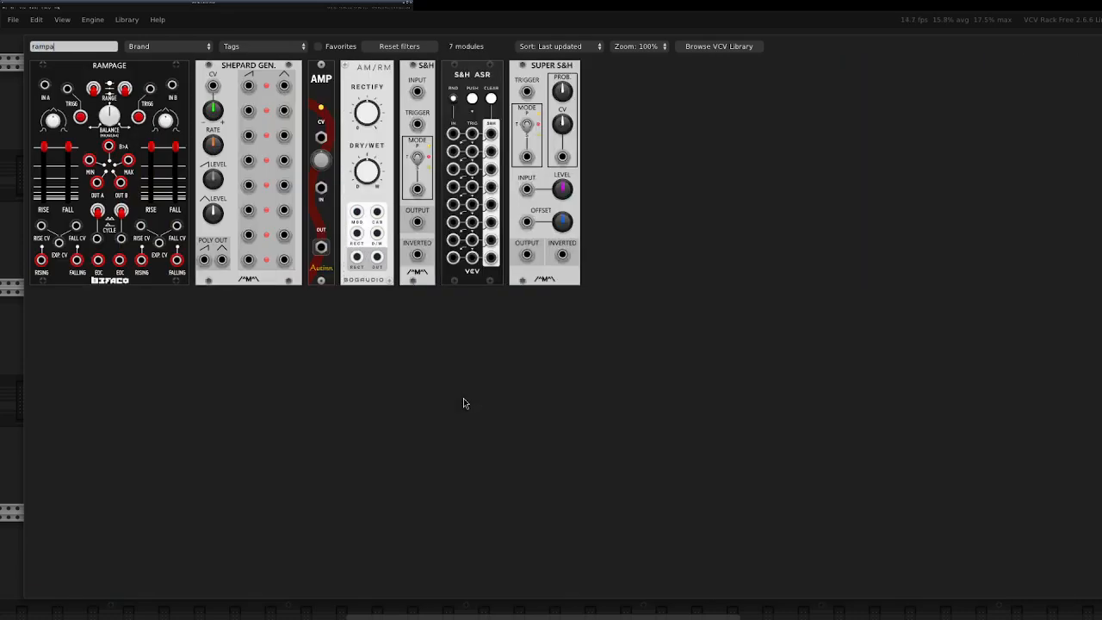
{"action": "left_click", "coordinate": [129, 91]}
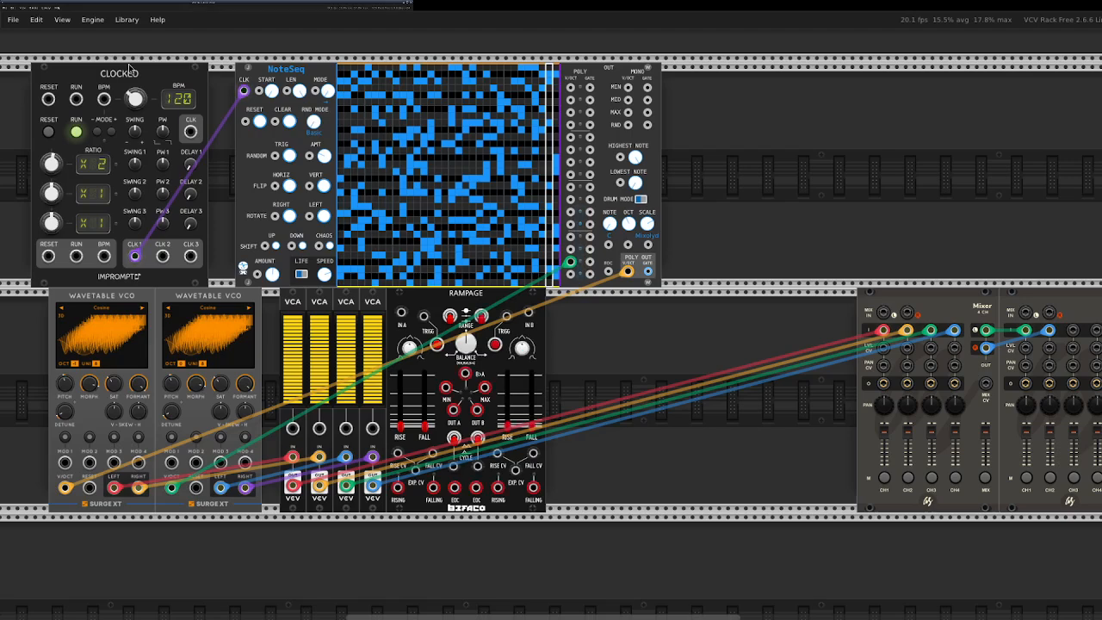
Set Clocked's second ratio to 1.5 and patch CLK 1 and CLK 2 to the triggers of Rampage's two channels, with Rampage moved away from the VCAs.
{"action": "left_click_drag", "start_coordinate": [448, 308], "coordinate": [520, 307]}
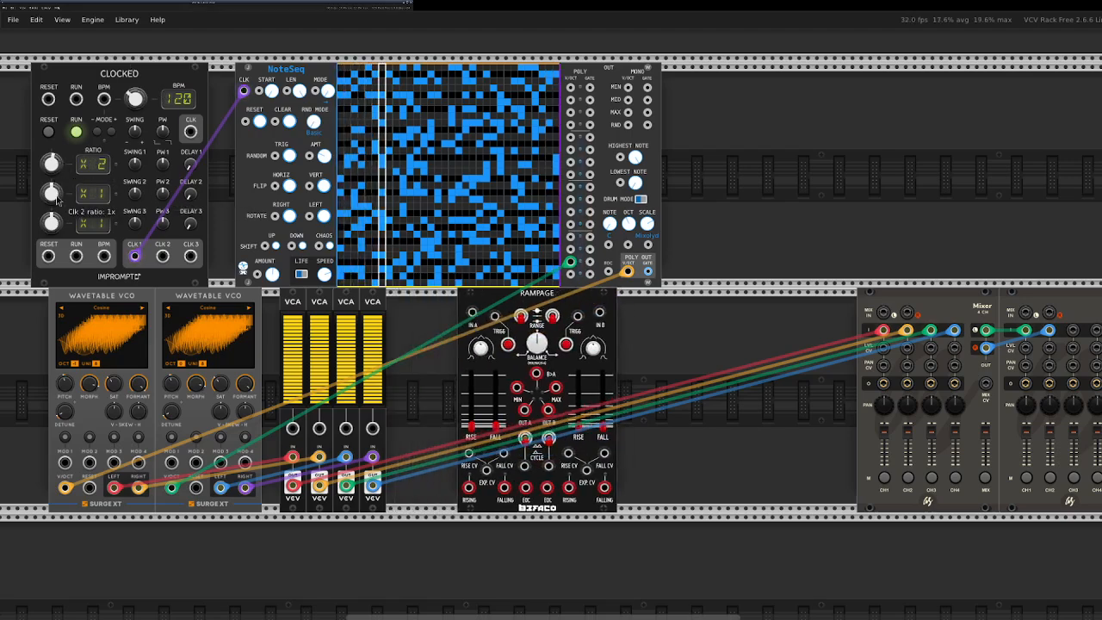
{"action": "left_click_drag", "start_coordinate": [51, 193], "coordinate": [51, 183]}
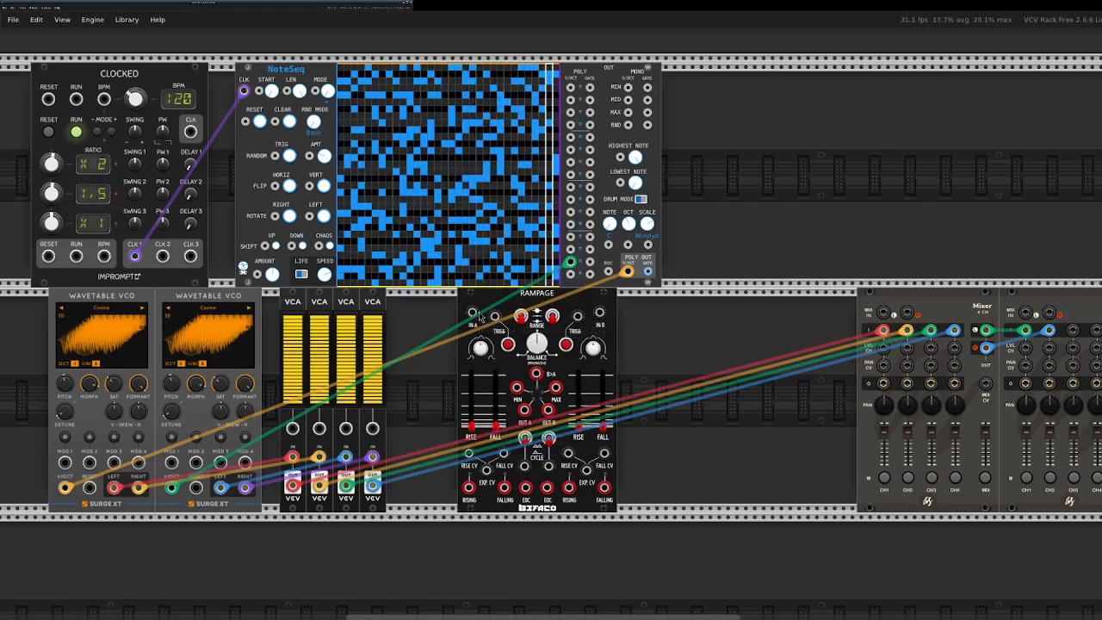
{"action": "left_click_drag", "start_coordinate": [498, 320], "coordinate": [135, 255]}
{"action": "left_click_drag", "start_coordinate": [576, 316], "coordinate": [162, 256]}
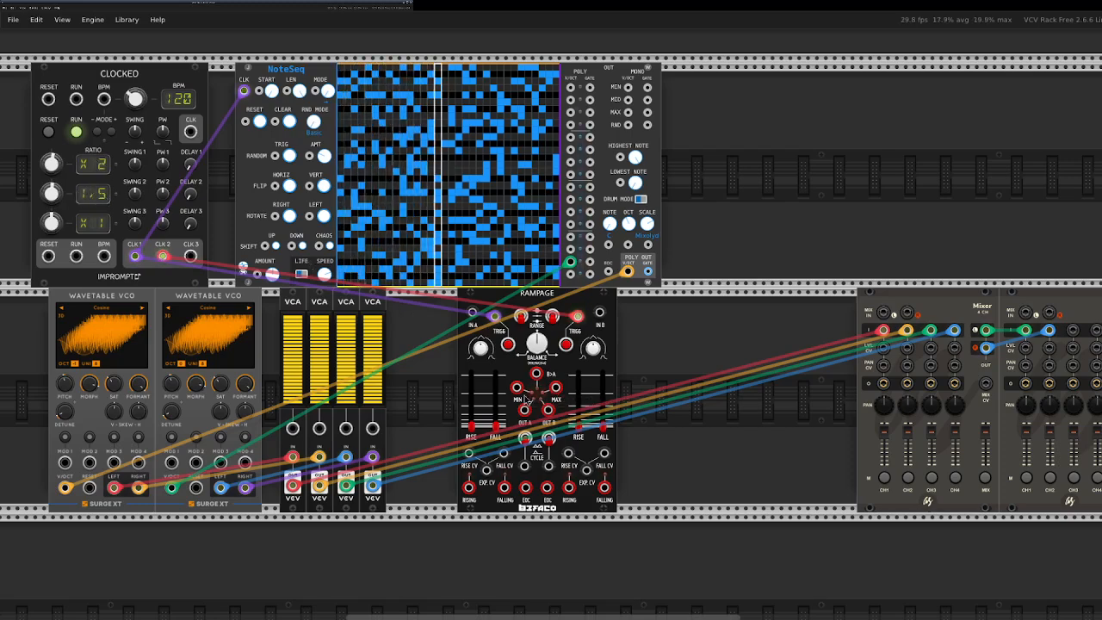
Patch Rampage's Out A to the first two VCAs and Out B to the others, tuning rise and fall, with channel 1's fall about 0.41.
{"action": "left_click_drag", "start_coordinate": [524, 410], "coordinate": [497, 396]}
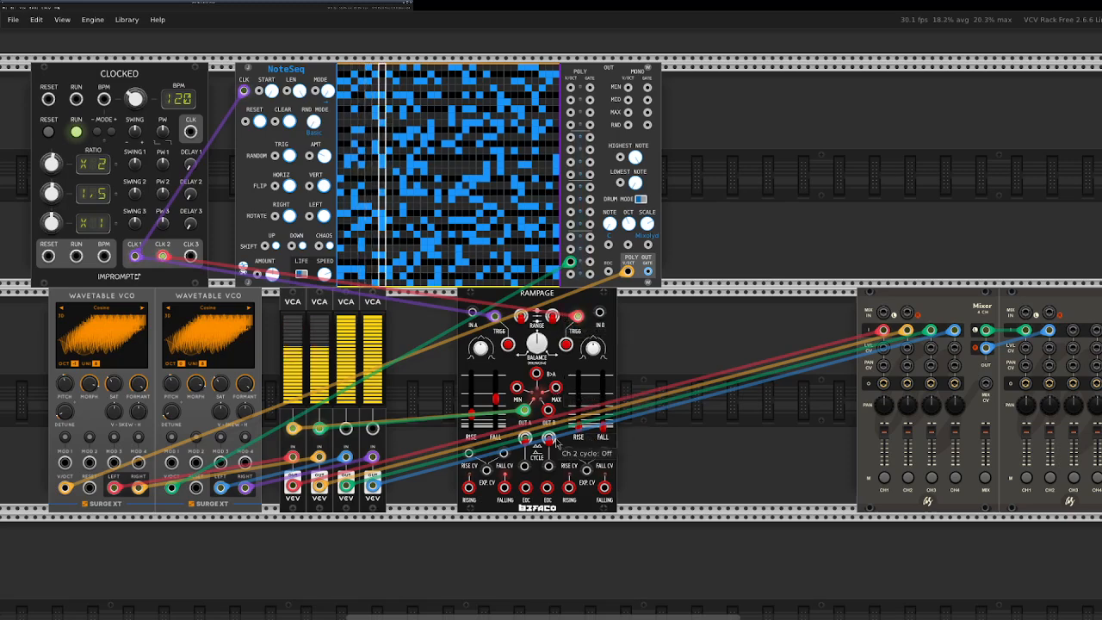
{"action": "left_click_drag", "start_coordinate": [547, 409], "coordinate": [578, 406]}
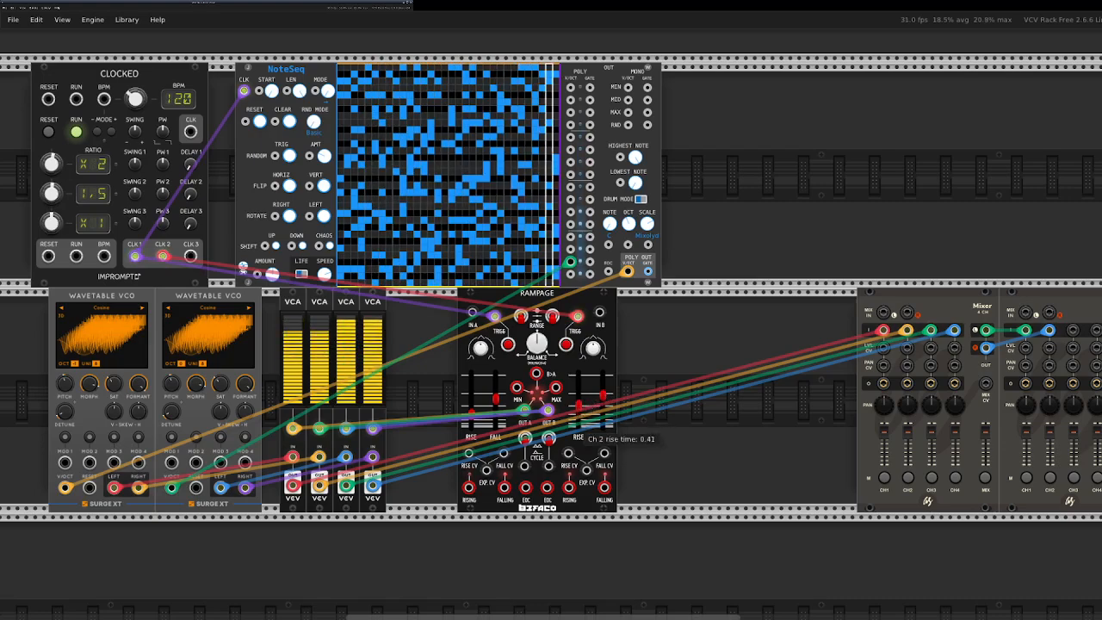
{"action": "left_click_drag", "start_coordinate": [474, 435], "coordinate": [472, 419]}
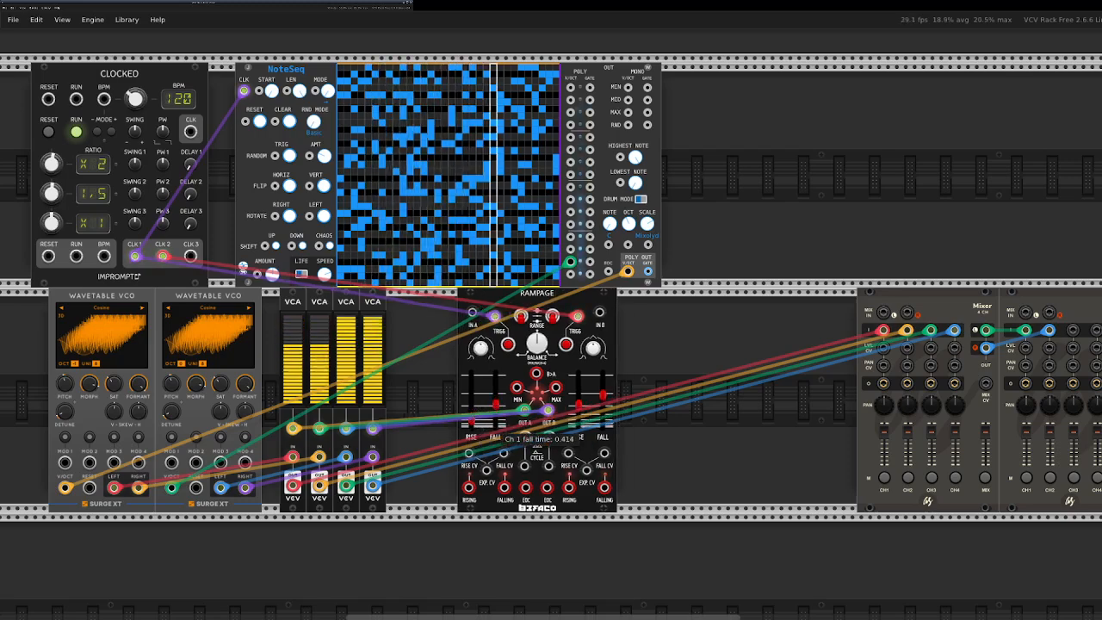
{"action": "left_click_drag", "start_coordinate": [472, 423], "coordinate": [472, 421]}
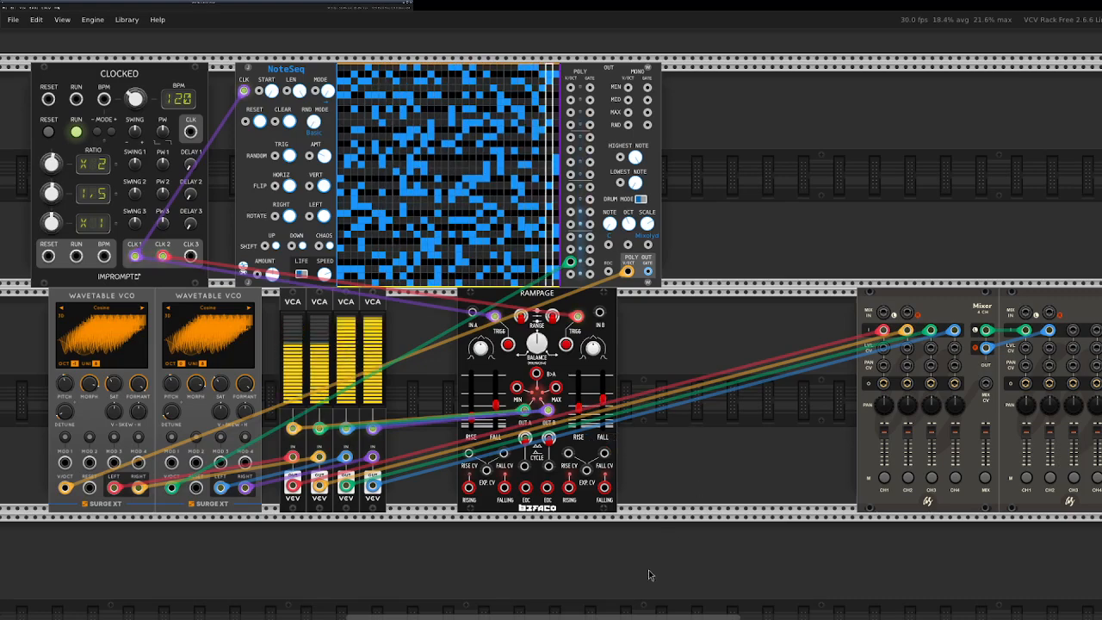
{"action": "mouse_move", "coordinate": [600, 617]}
{"action": "left_mouse_down"}
{"action": "mouse_move", "coordinate": [701, 604]}
{"action": "mouse_move", "coordinate": [605, 607]}
{"action": "mouse_move", "coordinate": [642, 597]}
{"action": "mouse_move", "coordinate": [598, 598]}
{"action": "left_mouse_up"}
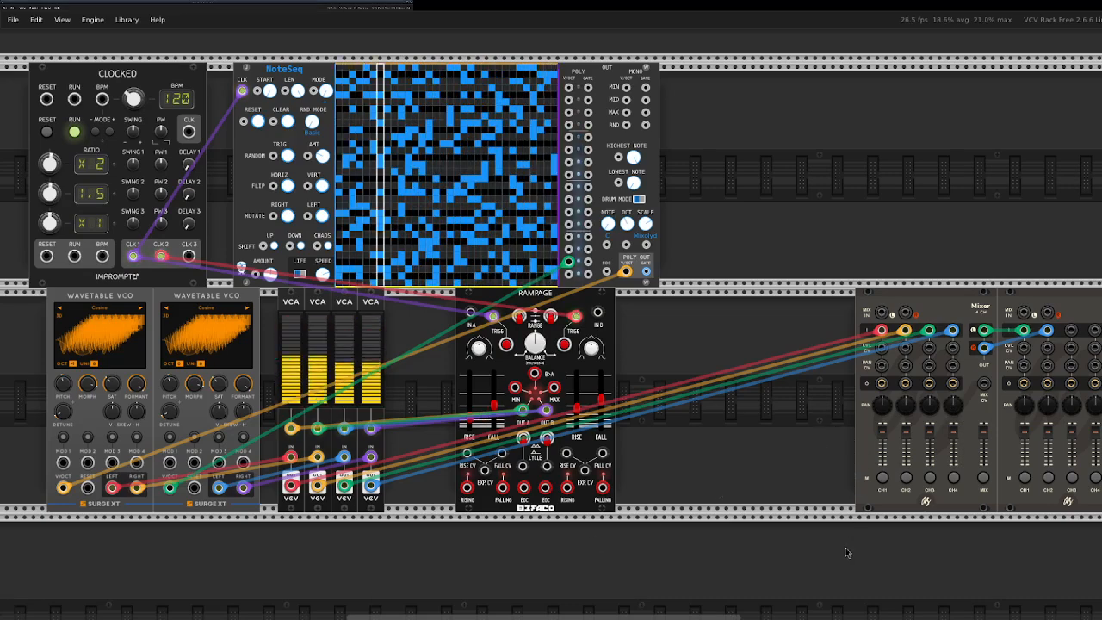
Move Rampage and the two mixers closer to the VCAs, and adjust Rampage's rise times, with channel 2 at 0.364.
{"action": "left_click_drag", "start_coordinate": [579, 314], "coordinate": [569, 314]}
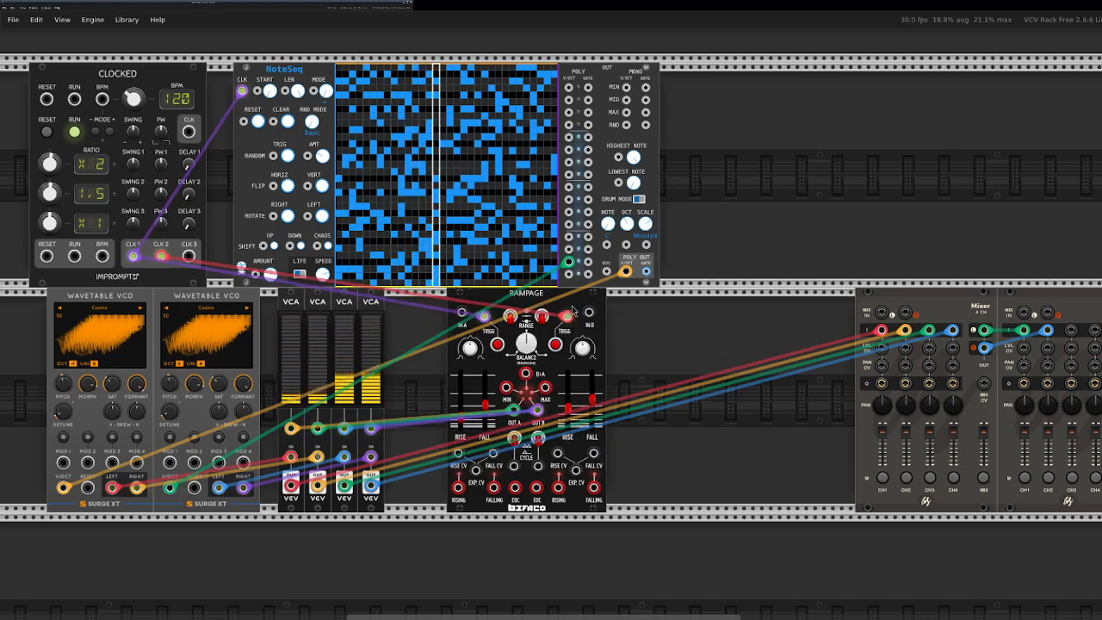
{"action": "left_click_drag", "start_coordinate": [754, 351], "coordinate": [1048, 384]}
{"action": "left_click_drag", "start_coordinate": [1017, 344], "coordinate": [952, 344]}
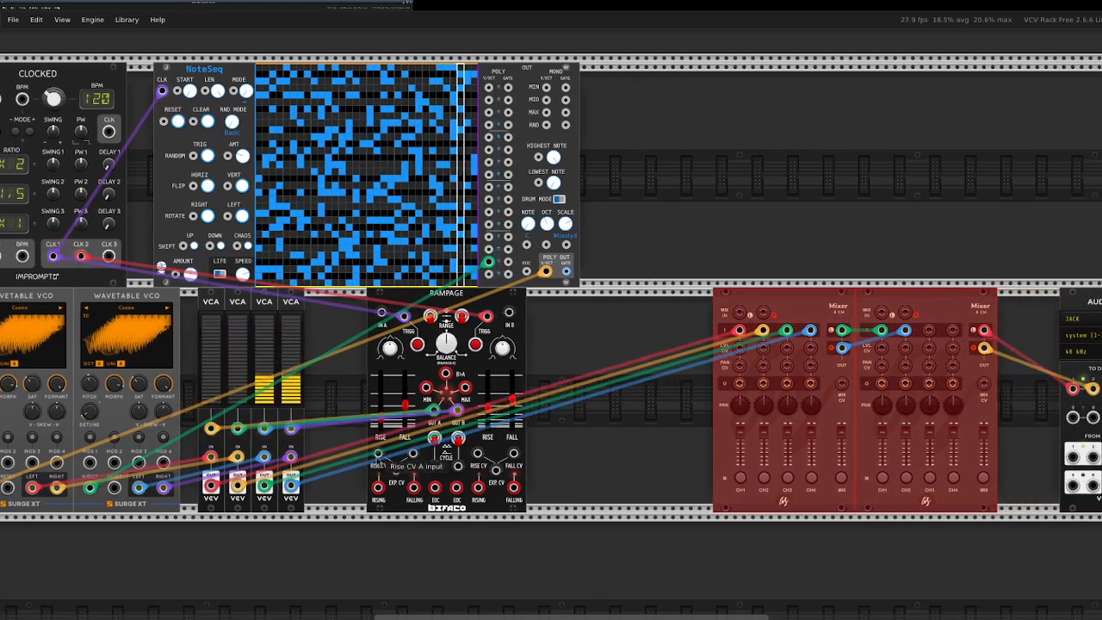
{"action": "left_click_drag", "start_coordinate": [381, 421], "coordinate": [404, 402]}
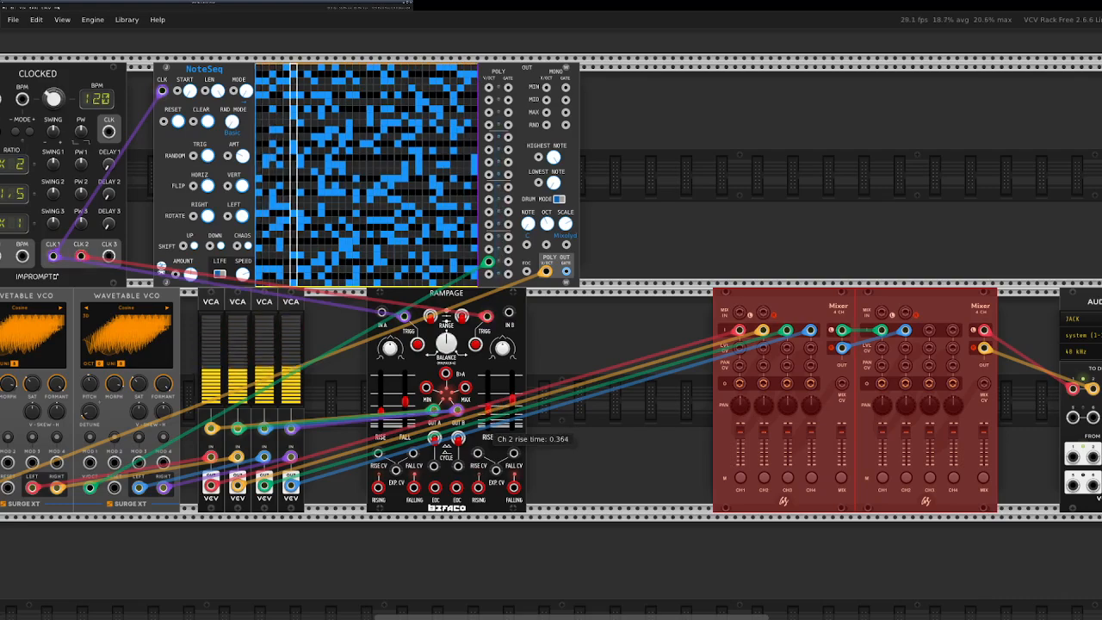
Duplicate the second mixer onto the upper row and patch its left and right outputs into the second mixer's channels 3 and 4.
{"action": "left_click", "coordinate": [591, 455]}
{"action": "right_click", "coordinate": [951, 310]}
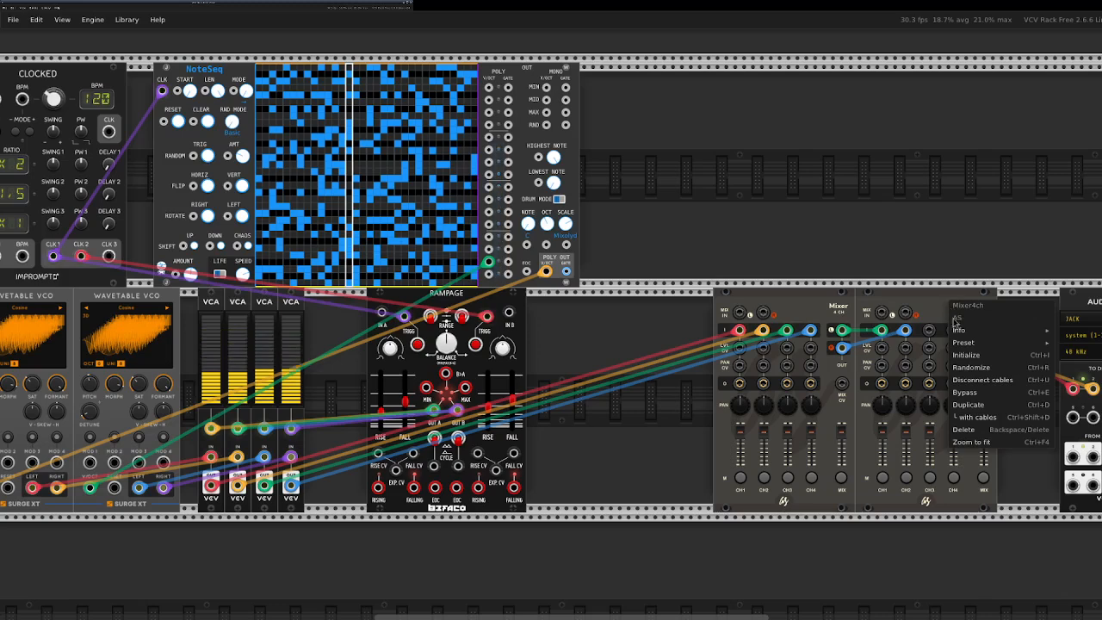
{"action": "left_click", "coordinate": [978, 417]}
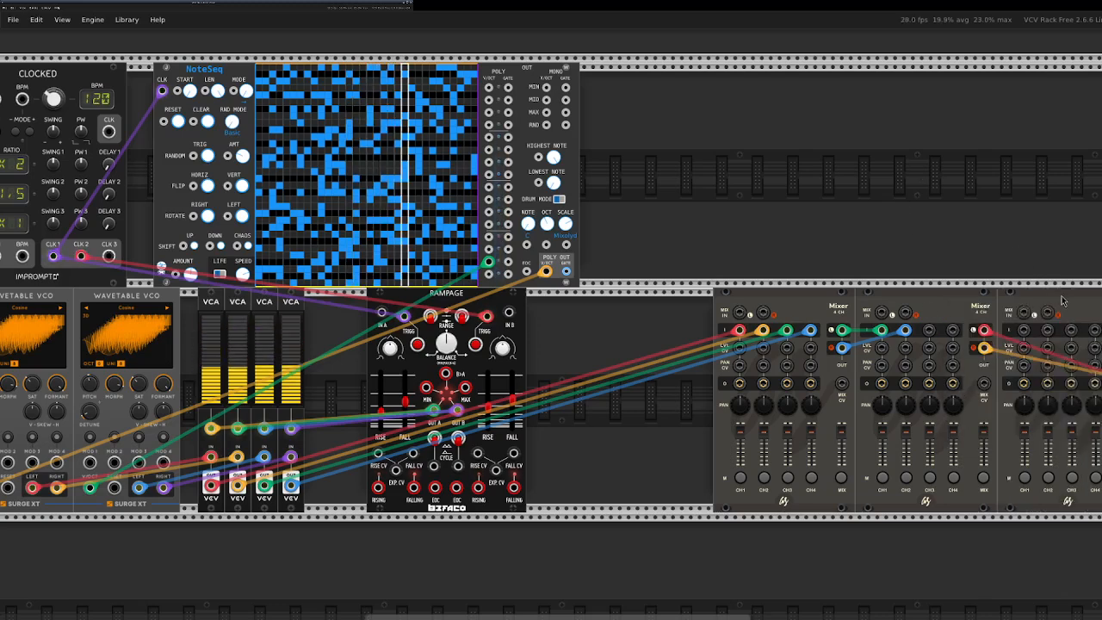
{"action": "left_click_drag", "start_coordinate": [1063, 302], "coordinate": [887, 71]}
{"action": "mouse_move", "coordinate": [948, 105]}
{"action": "left_mouse_down"}
{"action": "mouse_move", "coordinate": [929, 330]}
{"action": "mouse_move", "coordinate": [971, 177]}
{"action": "mouse_move", "coordinate": [948, 123]}
{"action": "left_mouse_up"}
{"action": "left_click_drag", "start_coordinate": [884, 75], "coordinate": [902, 76]}
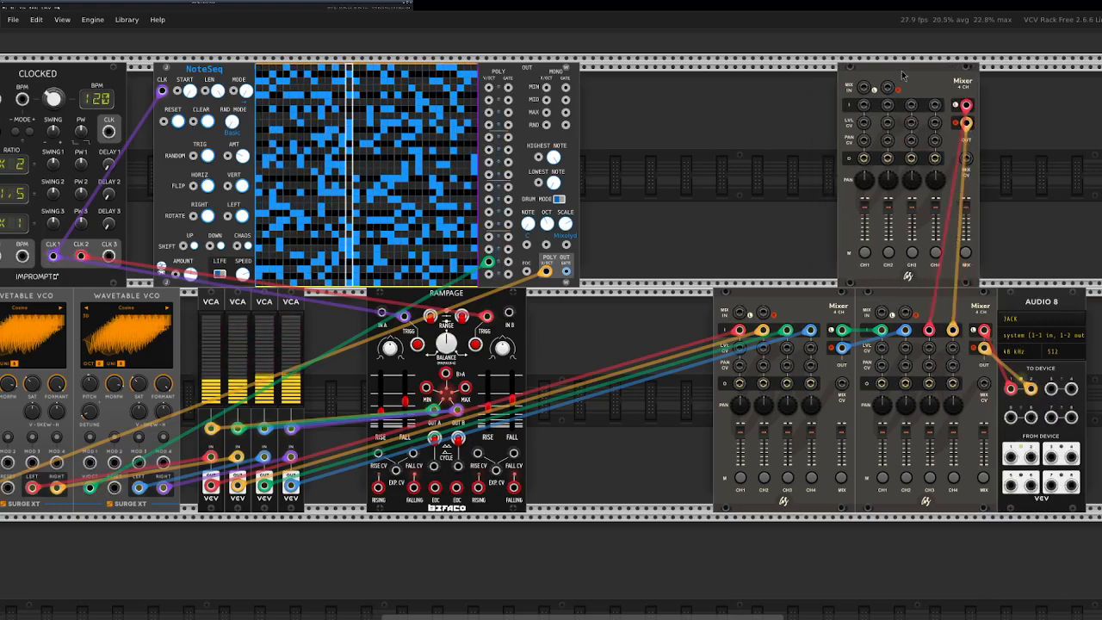
Search the modules for "drums" and add the Autodafe Kick to the upper row beside NoteSeq.
{"action": "right_click", "coordinate": [631, 149]}
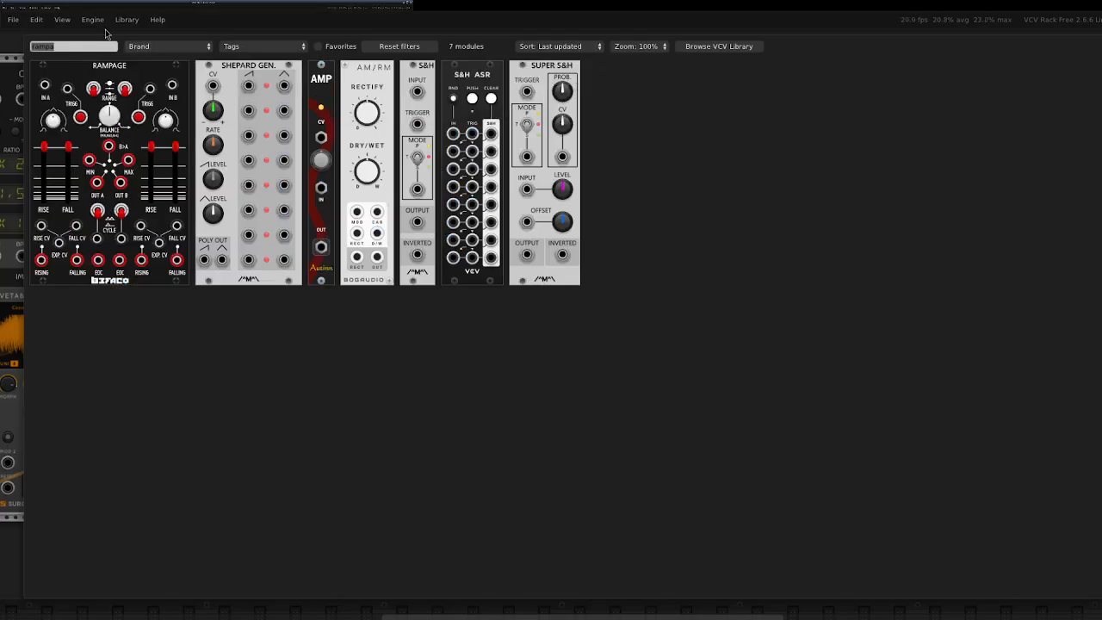
{"action": "type", "text": "drums"}
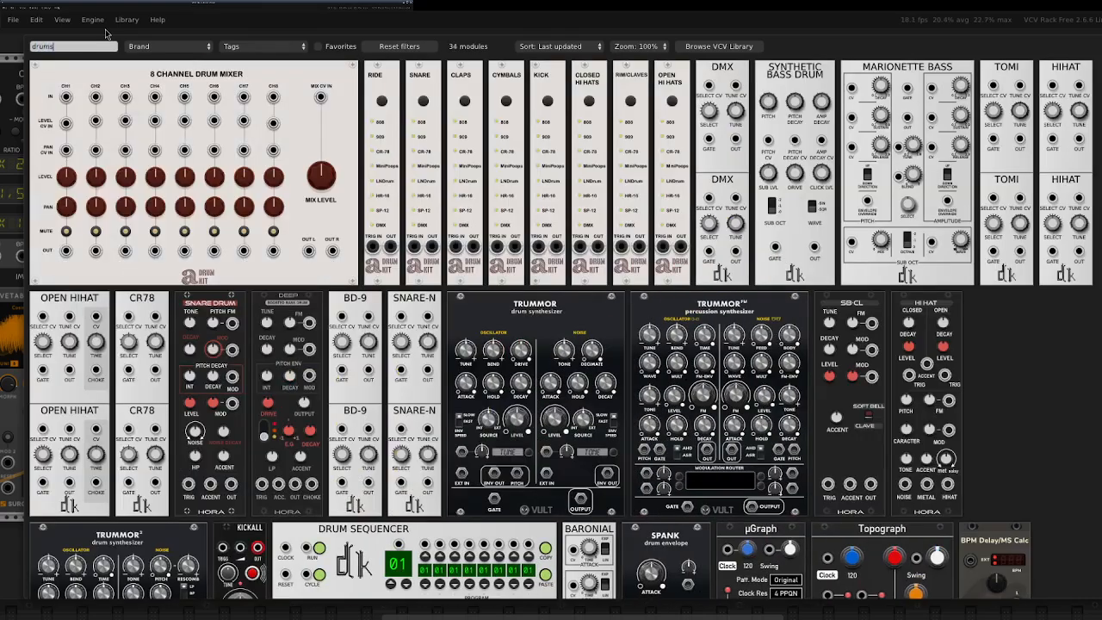
{"action": "left_click", "coordinate": [557, 73]}
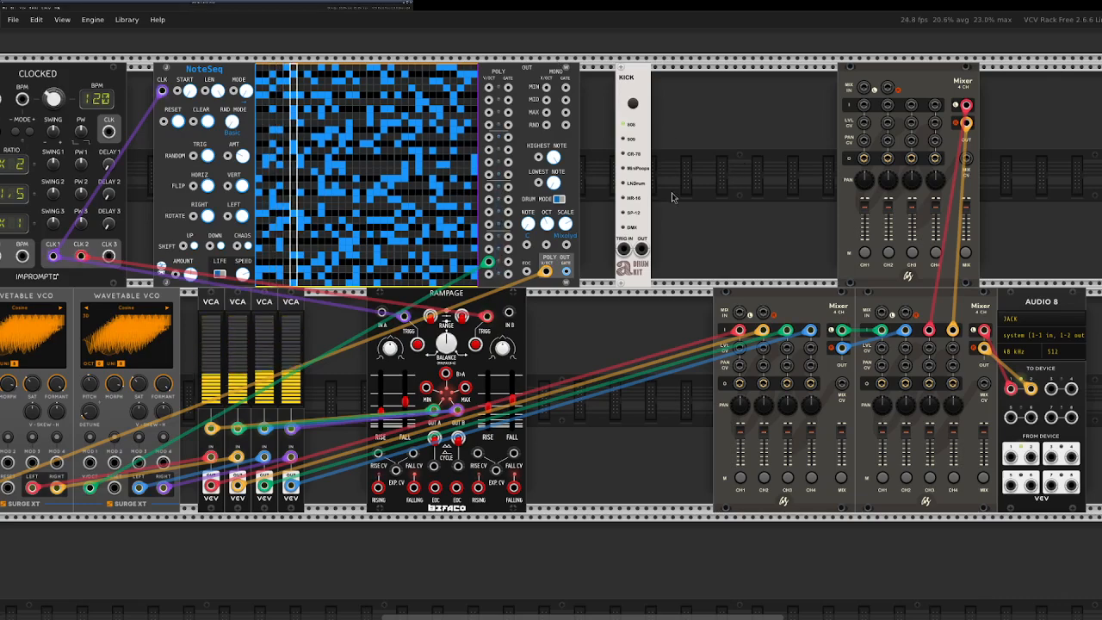
Trigger the Kick from CLK 3 and patch its output to the upper mixer's channel 1, using the LNDrum sound.
{"action": "left_click_drag", "start_coordinate": [624, 249], "coordinate": [187, 258]}
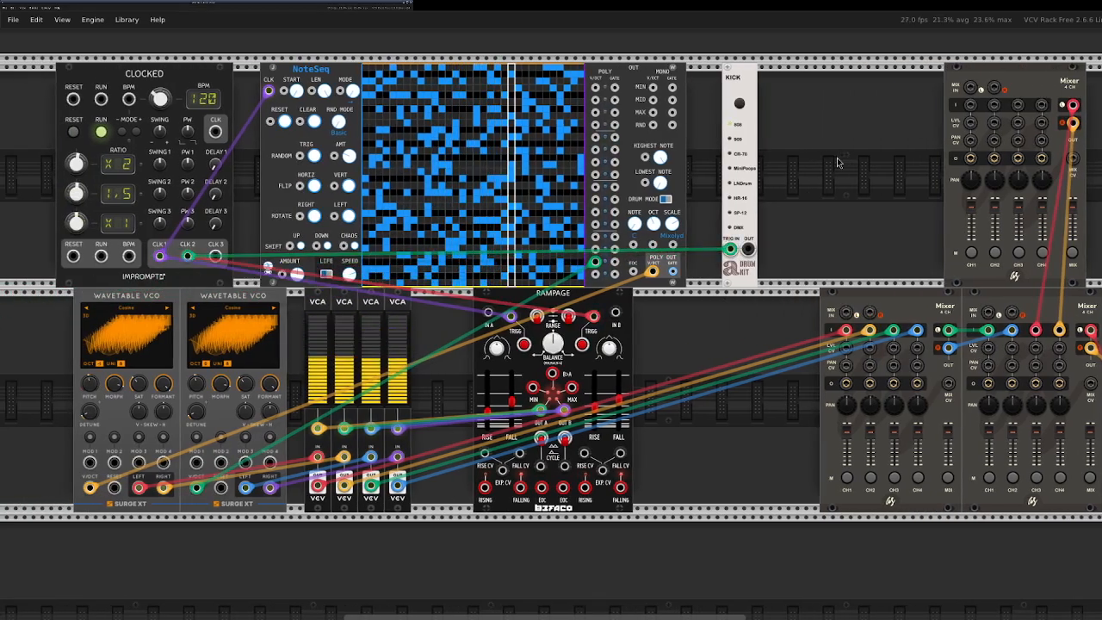
{"action": "left_click_drag", "start_coordinate": [747, 248], "coordinate": [971, 106]}
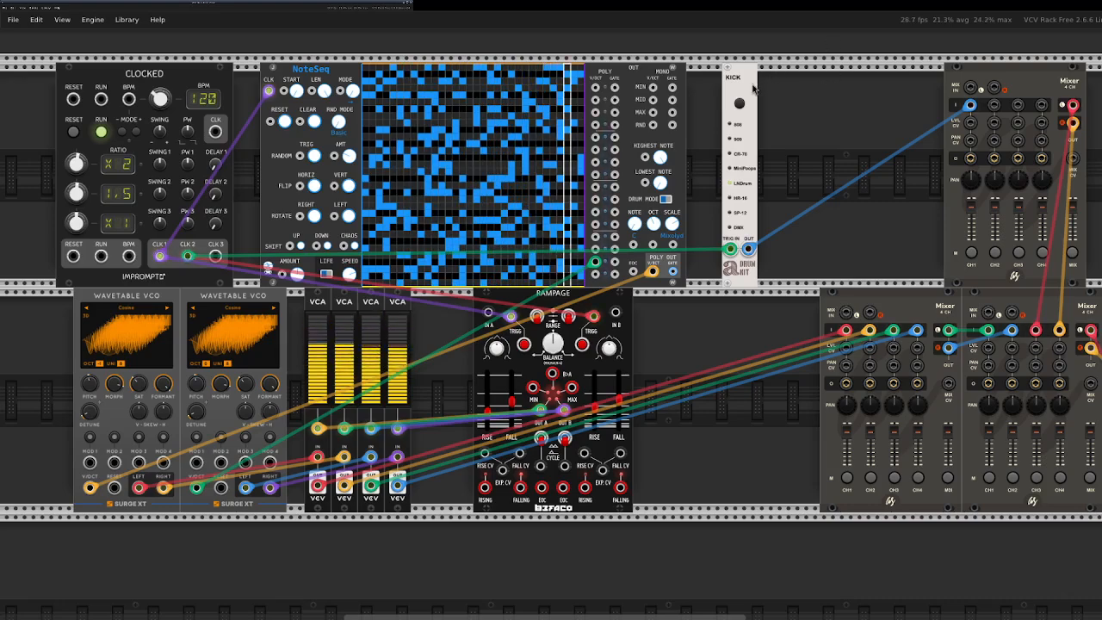
{"action": "left_click_drag", "start_coordinate": [749, 86], "coordinate": [762, 84]}
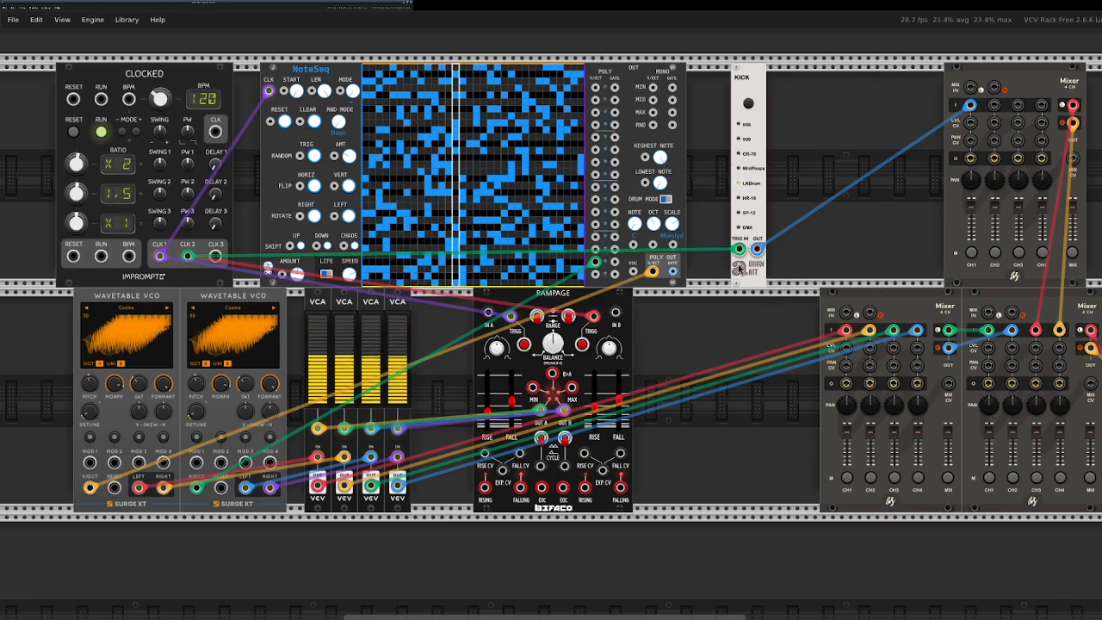
{"action": "left_click_drag", "start_coordinate": [188, 256], "coordinate": [215, 256]}
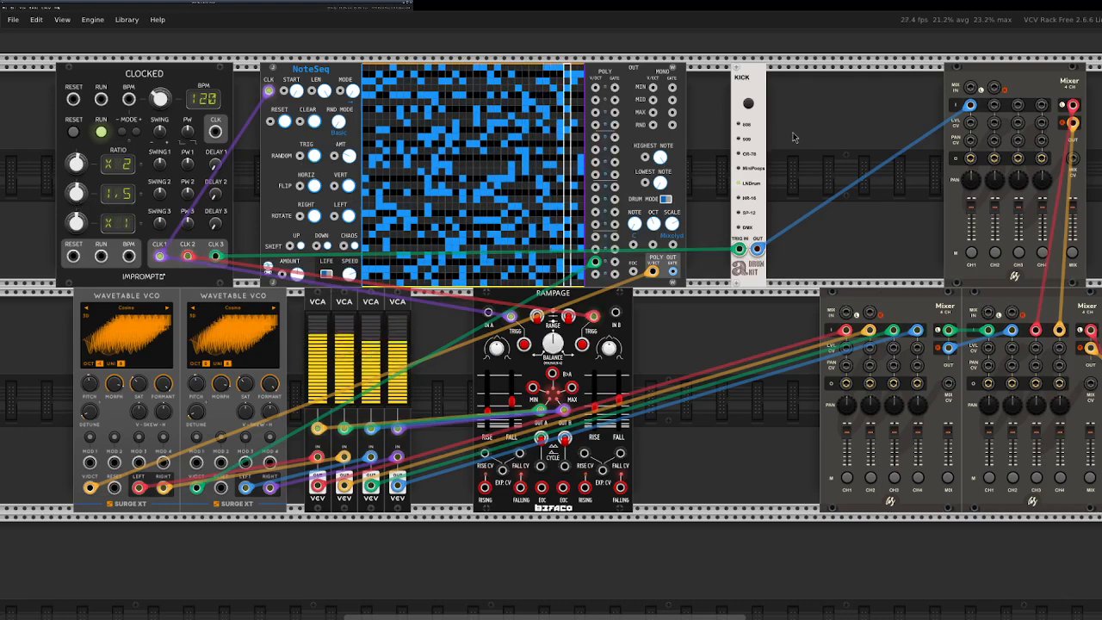
{"action": "left_click_drag", "start_coordinate": [756, 89], "coordinate": [748, 89]}
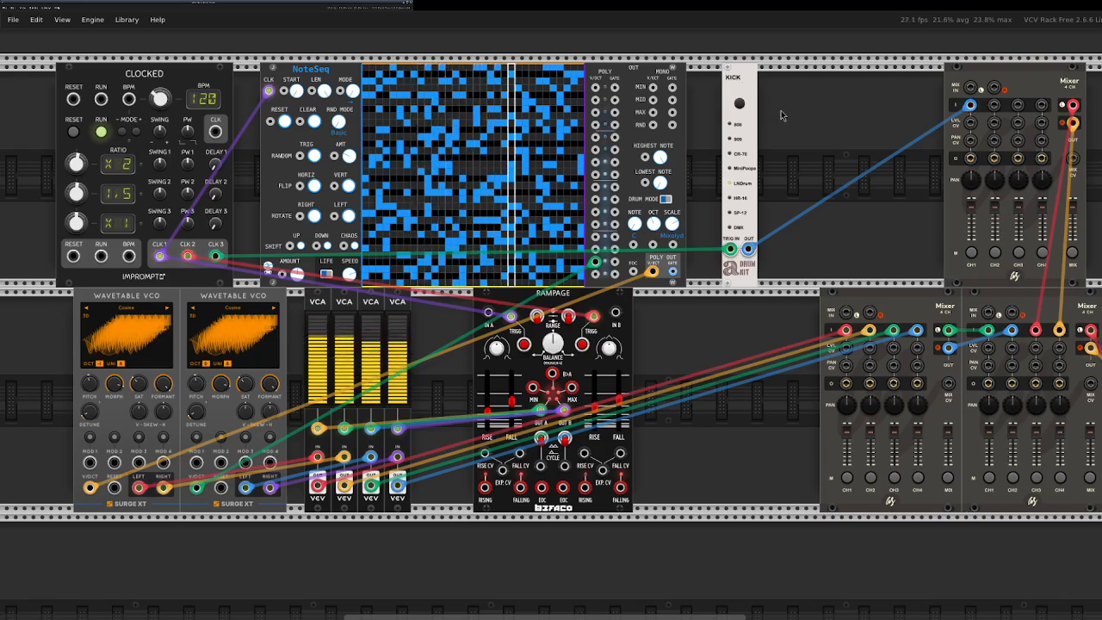
Add Closed Hi Hats directly beside the Kick, triggered from CLK 1 and patched to the upper mixer's channel 2.
{"action": "right_click", "coordinate": [808, 152]}
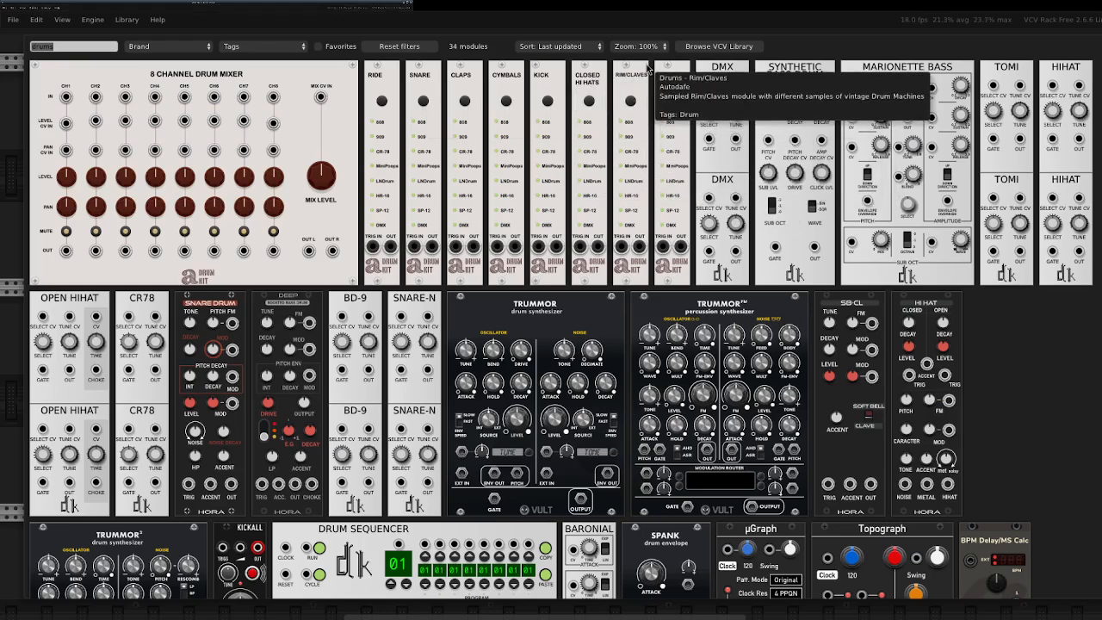
{"action": "left_click", "coordinate": [588, 86]}
{"action": "left_click_drag", "start_coordinate": [801, 250], "coordinate": [160, 256]}
{"action": "left_click_drag", "start_coordinate": [819, 249], "coordinate": [995, 105]}
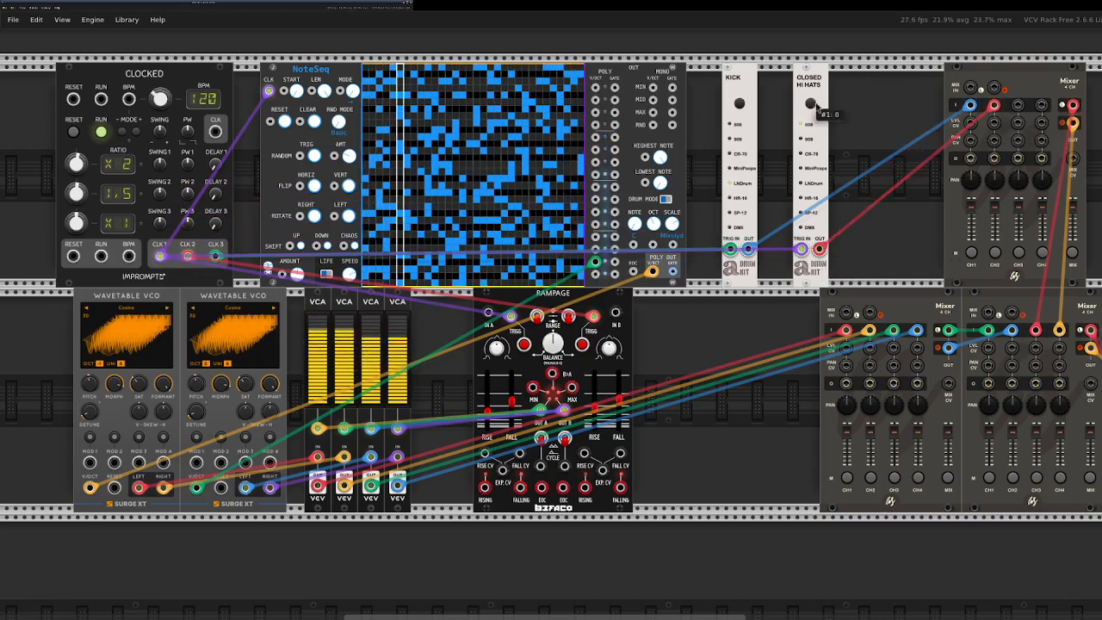
{"action": "left_click_drag", "start_coordinate": [814, 86], "coordinate": [778, 87]}
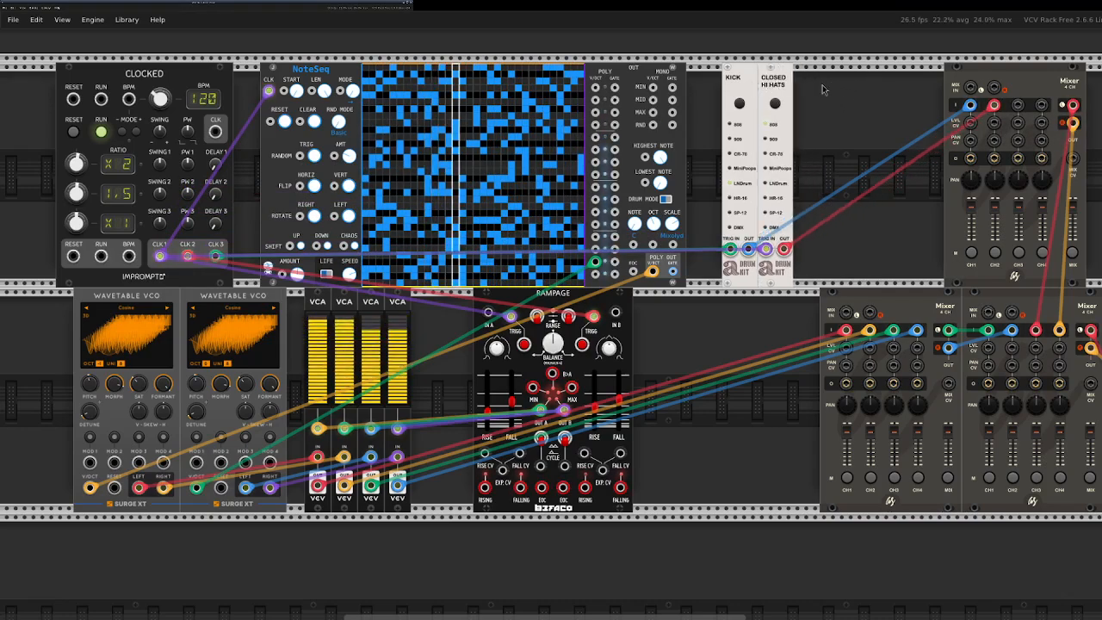
Add the Autodafe Snare to the upper row between Closed Hi Hats and the mixer.
{"action": "scroll", "coordinate": [726, 152], "scroll_direction": "up", "scroll_amount": 3}
{"action": "right_click", "coordinate": [635, 115]}
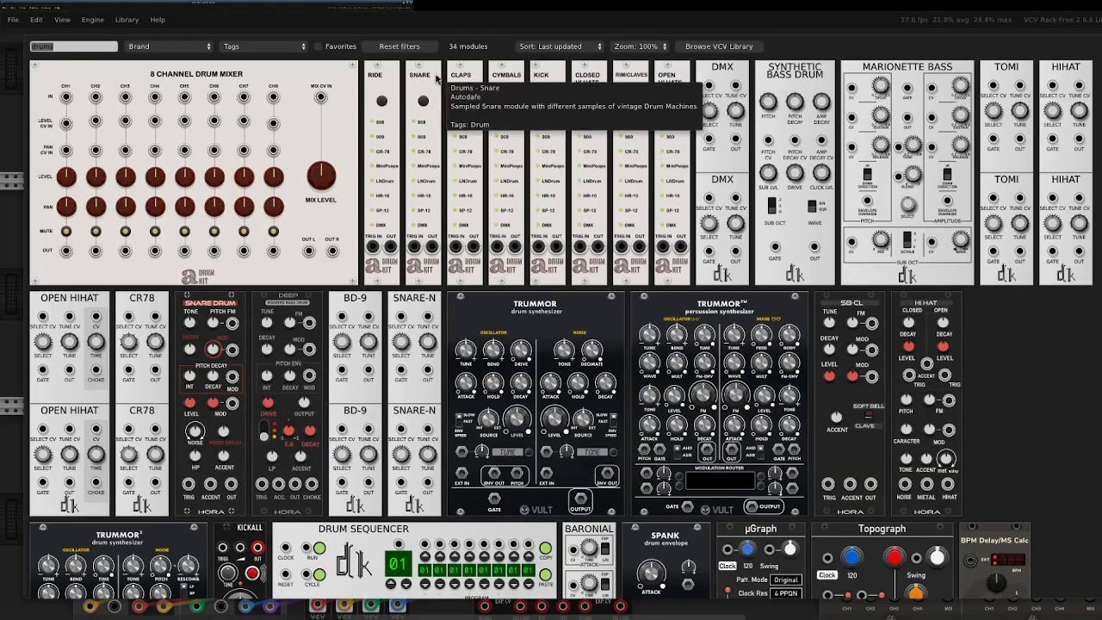
{"action": "left_click", "coordinate": [640, 83]}
{"action": "left_click_drag", "start_coordinate": [640, 84], "coordinate": [872, 317]}
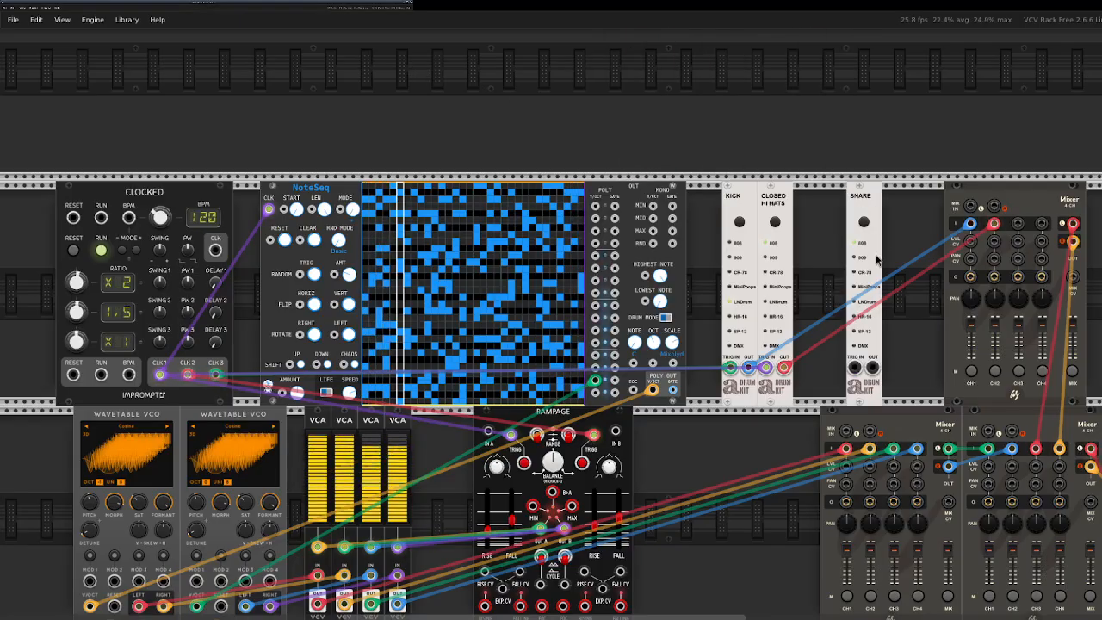
Search the modules for "be" and place the Bernoulli gate between Closed Hi Hats and the Snare.
{"action": "right_click", "coordinate": [793, 113]}
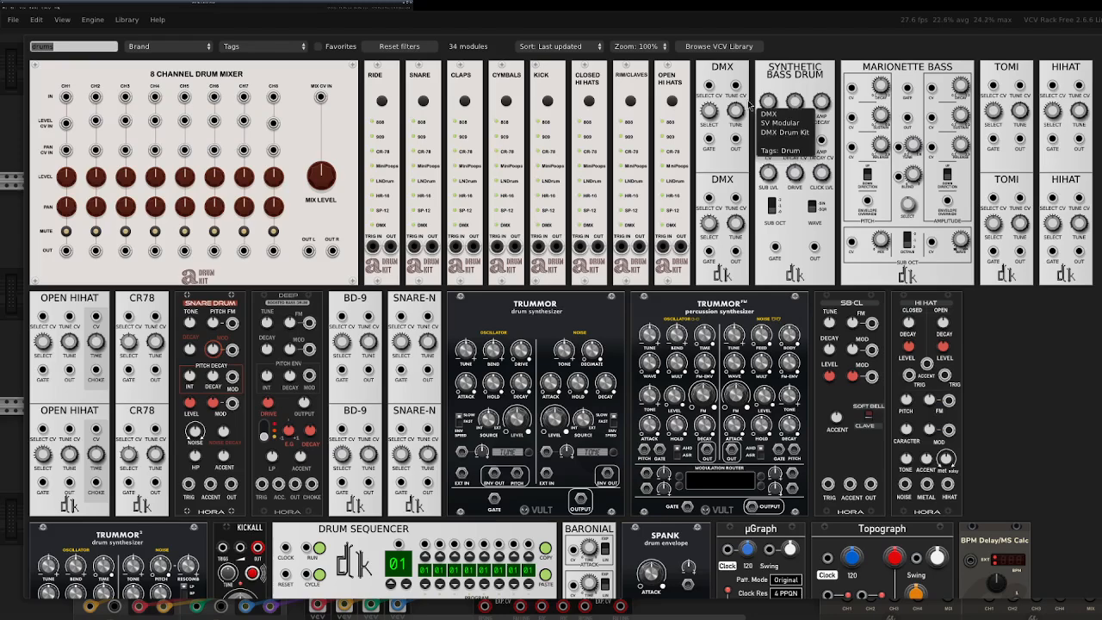
{"action": "type", "text": "be"}
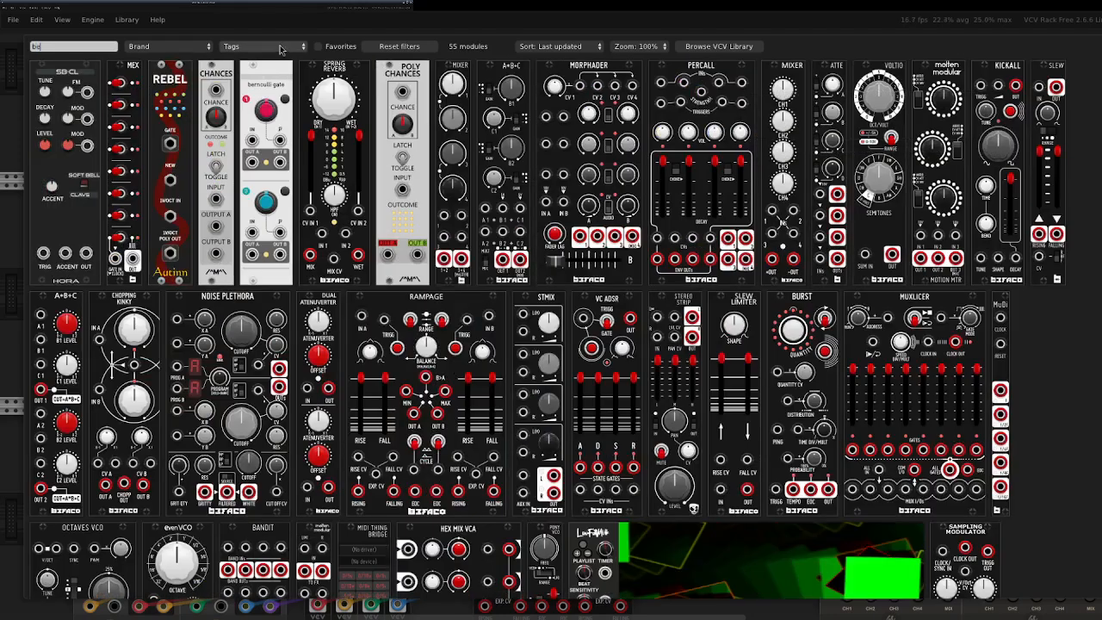
{"action": "left_click", "coordinate": [267, 179]}
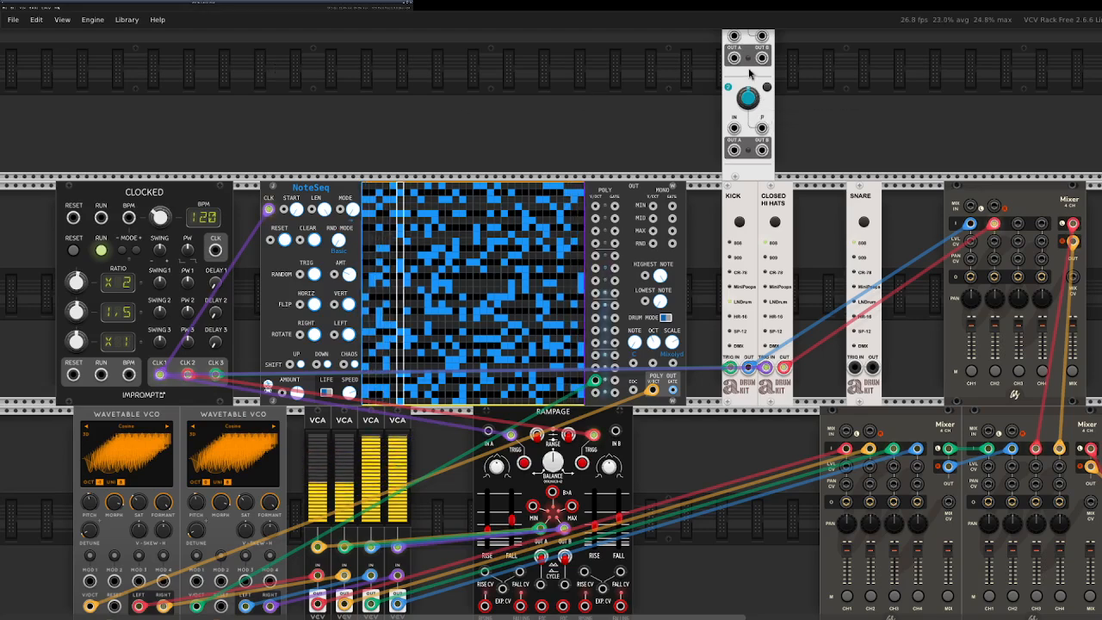
{"action": "left_click", "coordinate": [824, 226]}
{"action": "left_click_drag", "start_coordinate": [864, 207], "coordinate": [839, 195]}
Route CLK 2 through the Bernoulli gate's first Out A to the Snare trigger, with channel 1 probability about 61.7%.
{"action": "left_click_drag", "start_coordinate": [816, 263], "coordinate": [220, 367]}
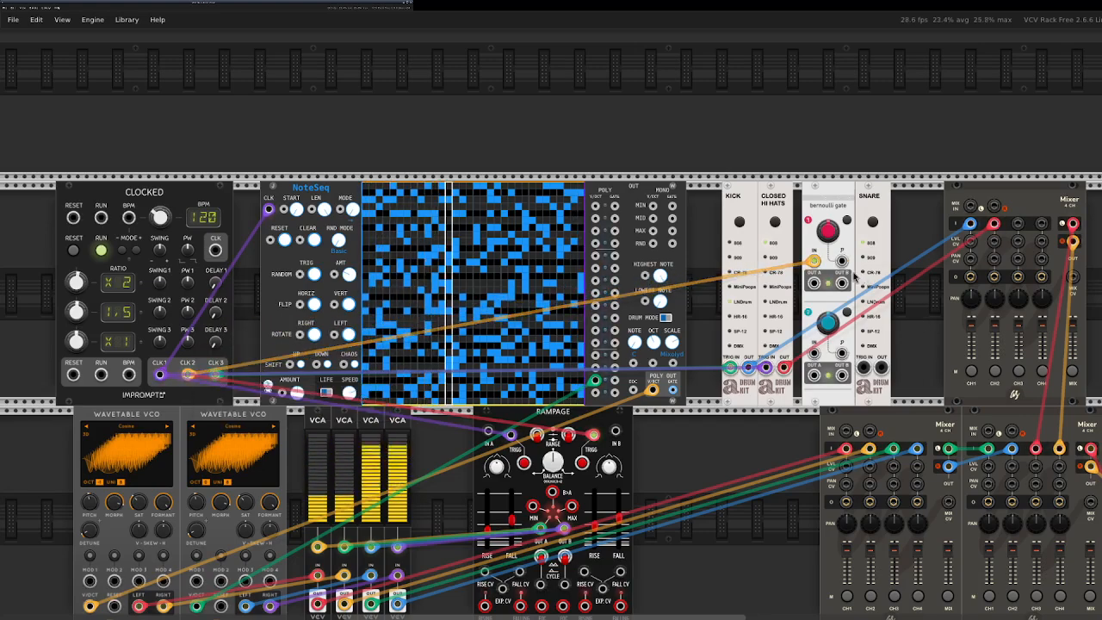
{"action": "left_click_drag", "start_coordinate": [813, 282], "coordinate": [1014, 232]}
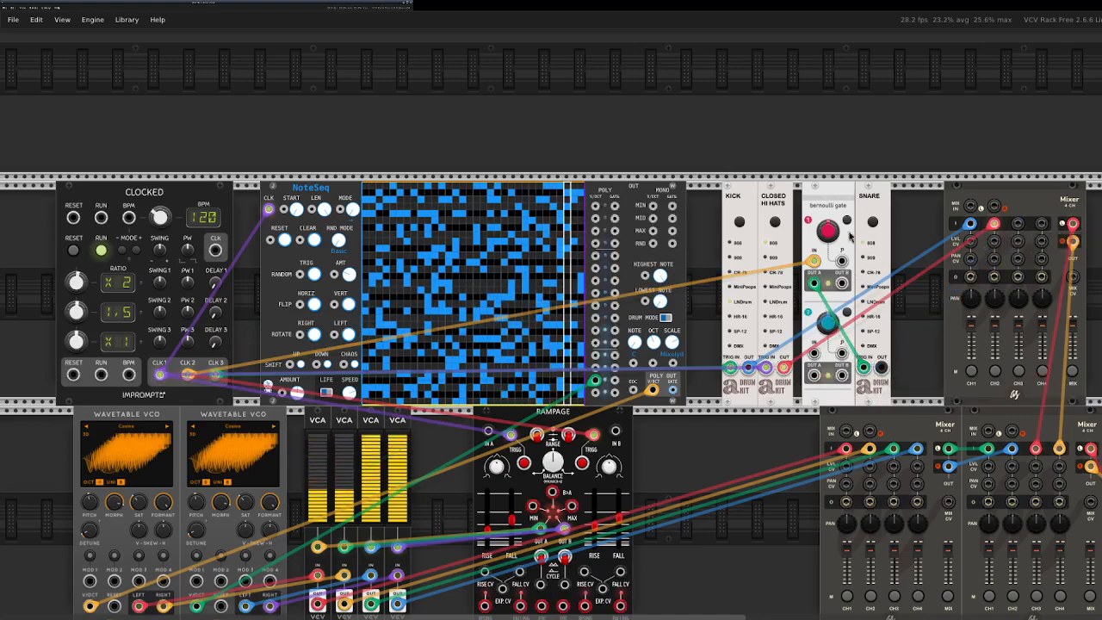
{"action": "left_click_drag", "start_coordinate": [831, 235], "coordinate": [831, 217]}
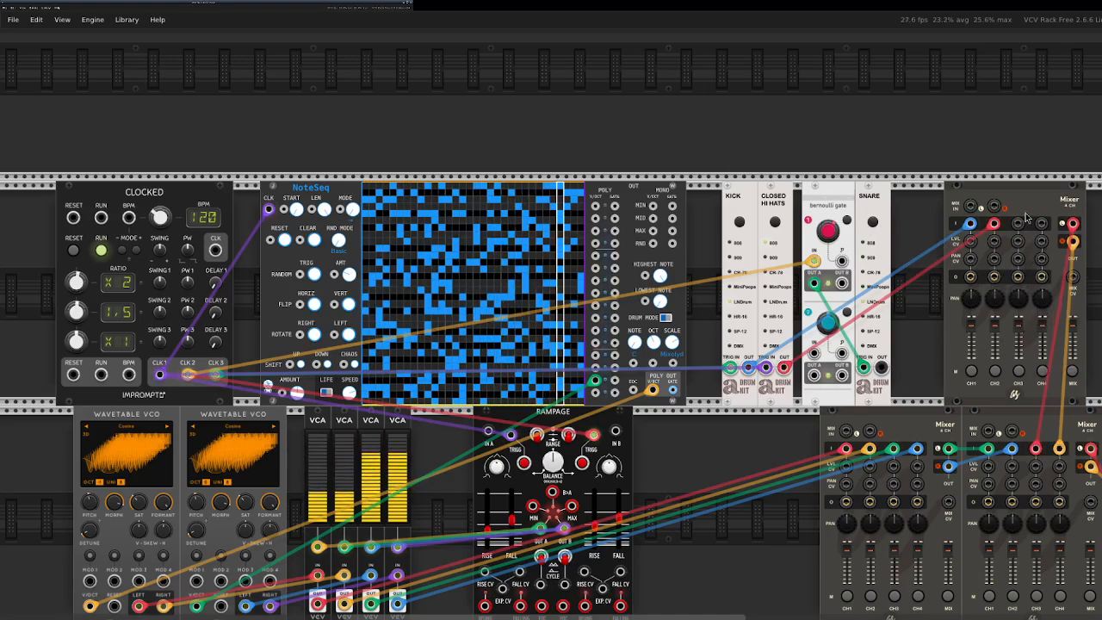
Patch the Snare's output to the upper mixer's channel 3 and fine-tune the Bernoulli gate's channel 1 probability.
{"action": "left_click_drag", "start_coordinate": [1018, 224], "coordinate": [887, 372]}
{"action": "mouse_move", "coordinate": [824, 231]}
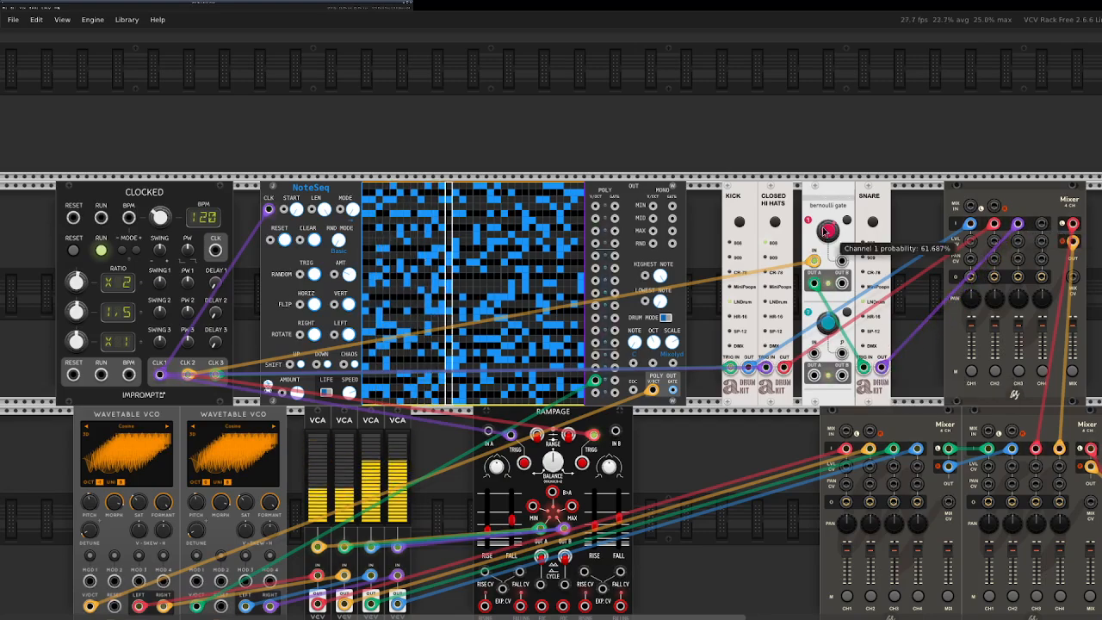
{"action": "left_click_drag", "start_coordinate": [826, 230], "coordinate": [826, 232]}
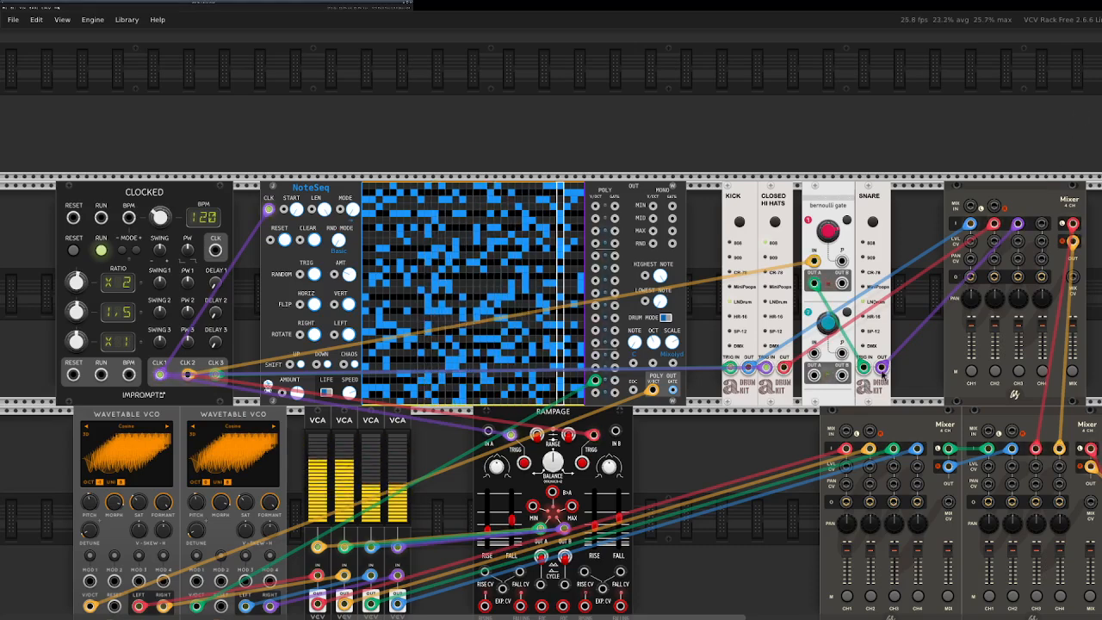
Search the modules for "lfo" and place TriLFO in the lower row before the first Wavetable VCO.
{"action": "left_click_drag", "start_coordinate": [626, 618], "coordinate": [483, 618]}
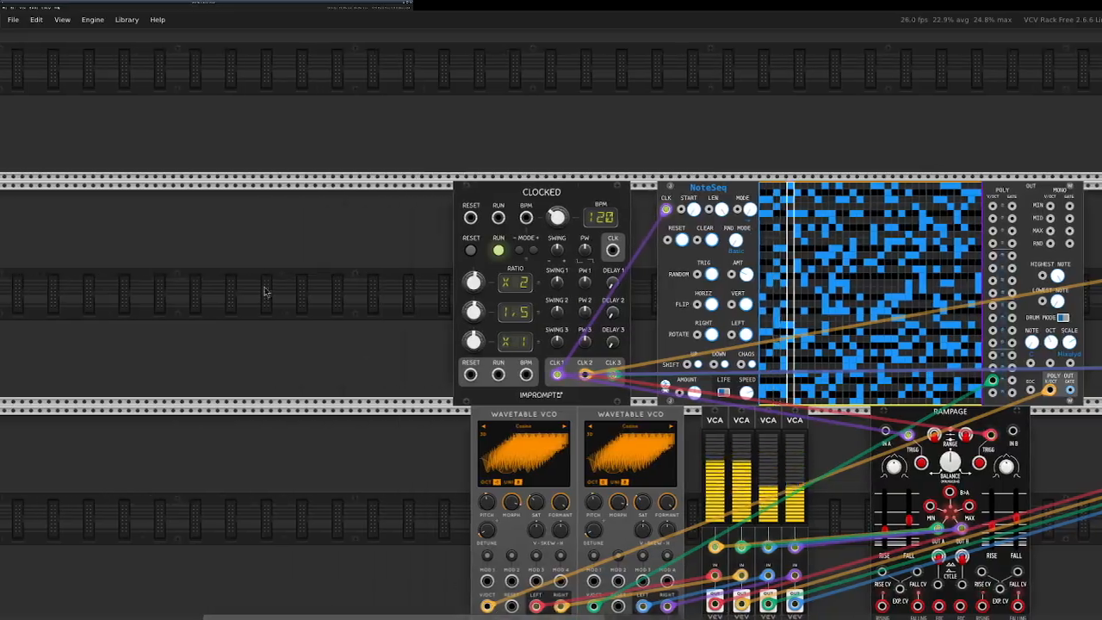
{"action": "right_click", "coordinate": [369, 364]}
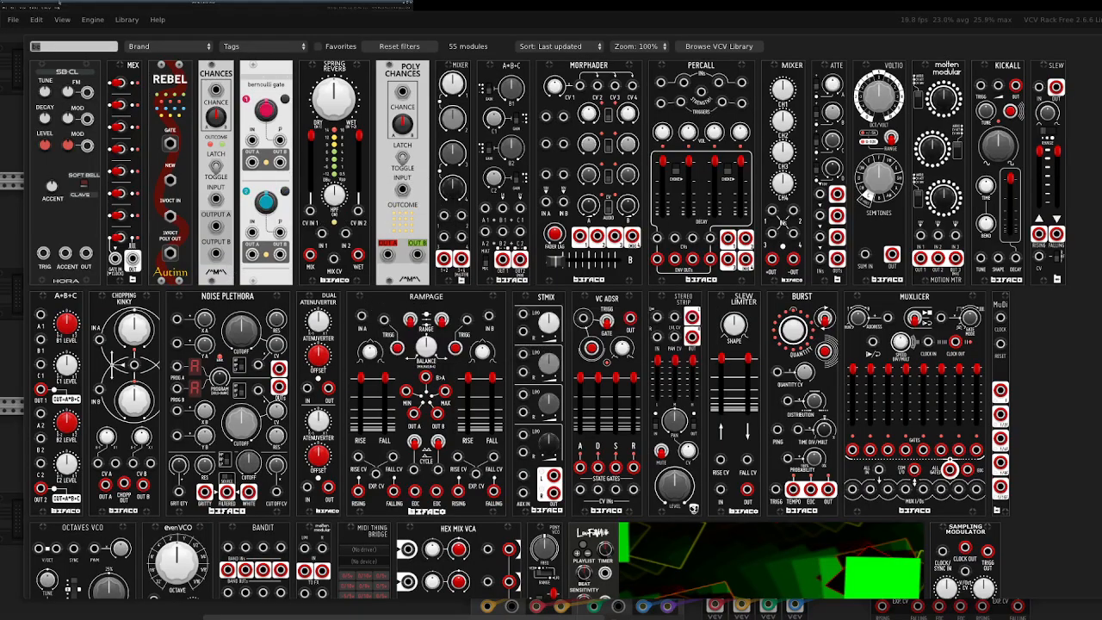
{"action": "type", "text": "lfo"}
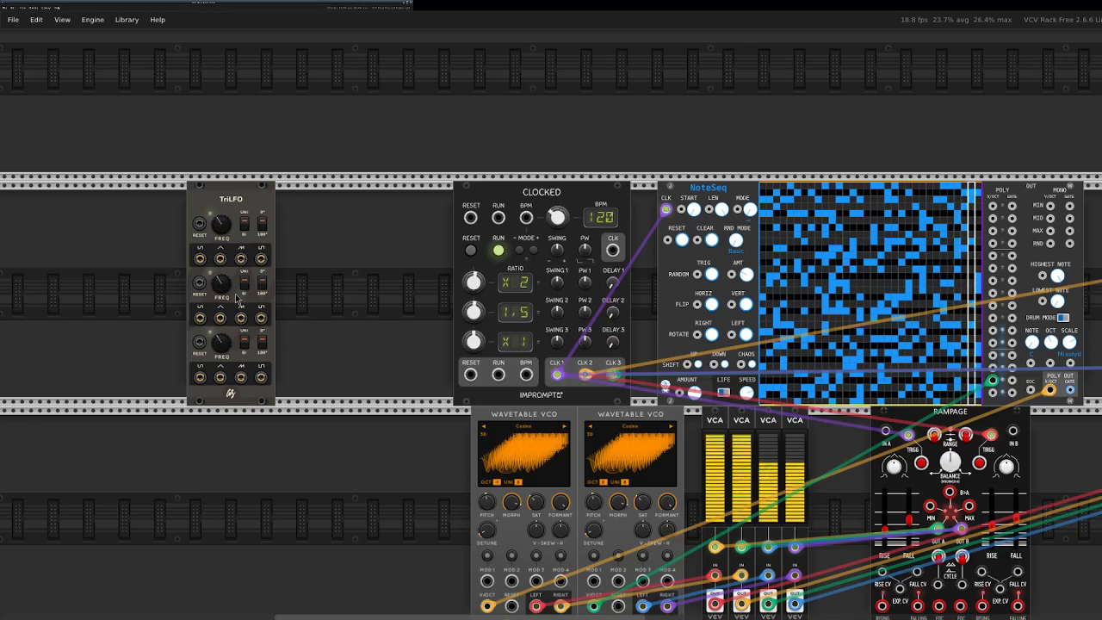
{"action": "left_click", "coordinate": [237, 297]}
{"action": "left_click_drag", "start_coordinate": [176, 239], "coordinate": [267, 525]}
{"action": "scroll", "coordinate": [267, 526], "scroll_direction": "down", "scroll_amount": 2}
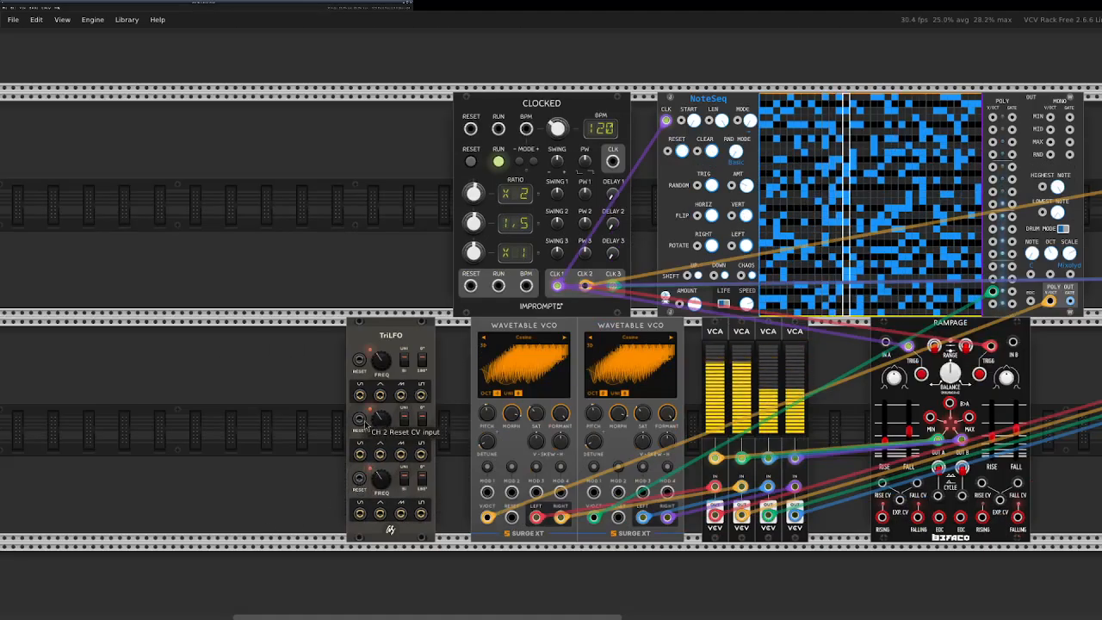
Patch TriLFO Sine 1 and Sine 2 into the first Wavetable VCO's Mod 1 and Mod 2, assigning them to Saturate and Morph.
{"action": "left_click_drag", "start_coordinate": [360, 396], "coordinate": [487, 491]}
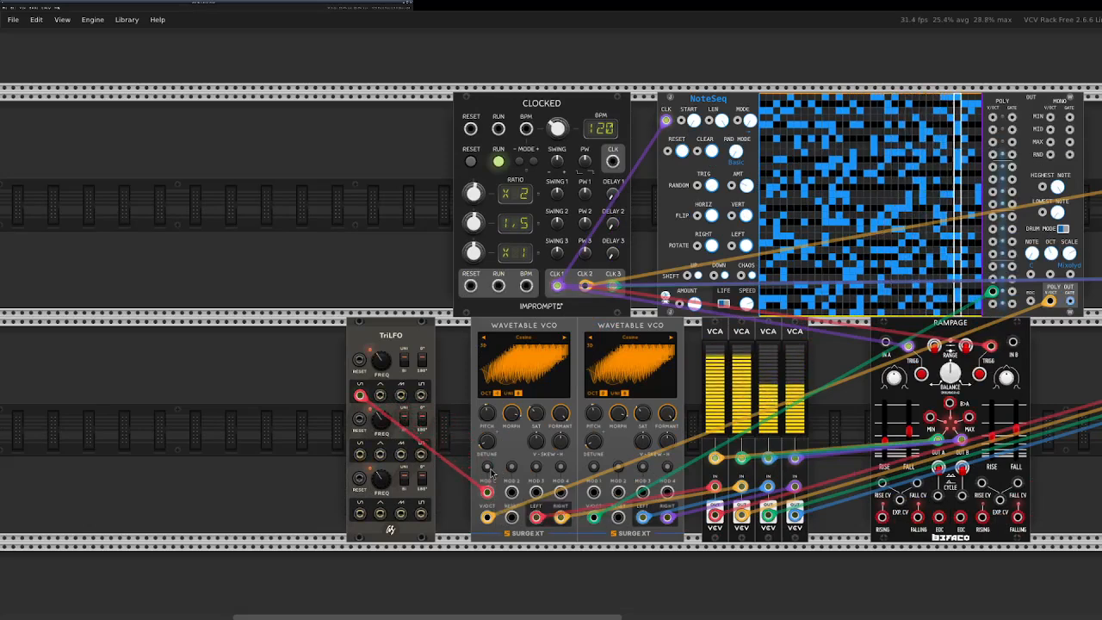
{"action": "left_click", "coordinate": [486, 465]}
{"action": "left_click_drag", "start_coordinate": [543, 417], "coordinate": [543, 403]}
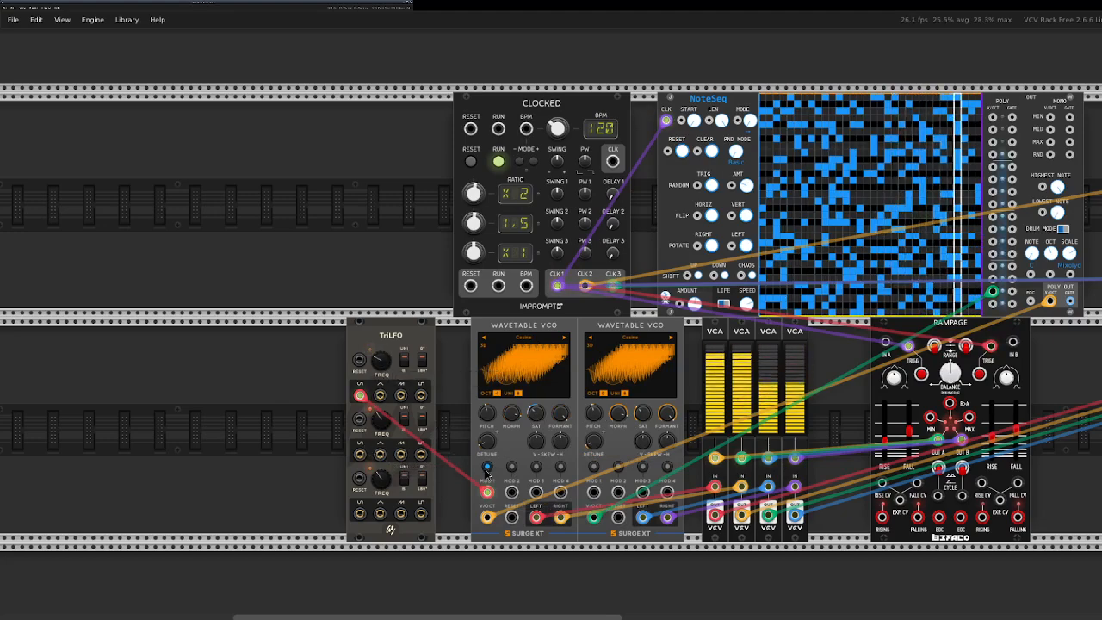
{"action": "left_click_drag", "start_coordinate": [360, 454], "coordinate": [512, 492]}
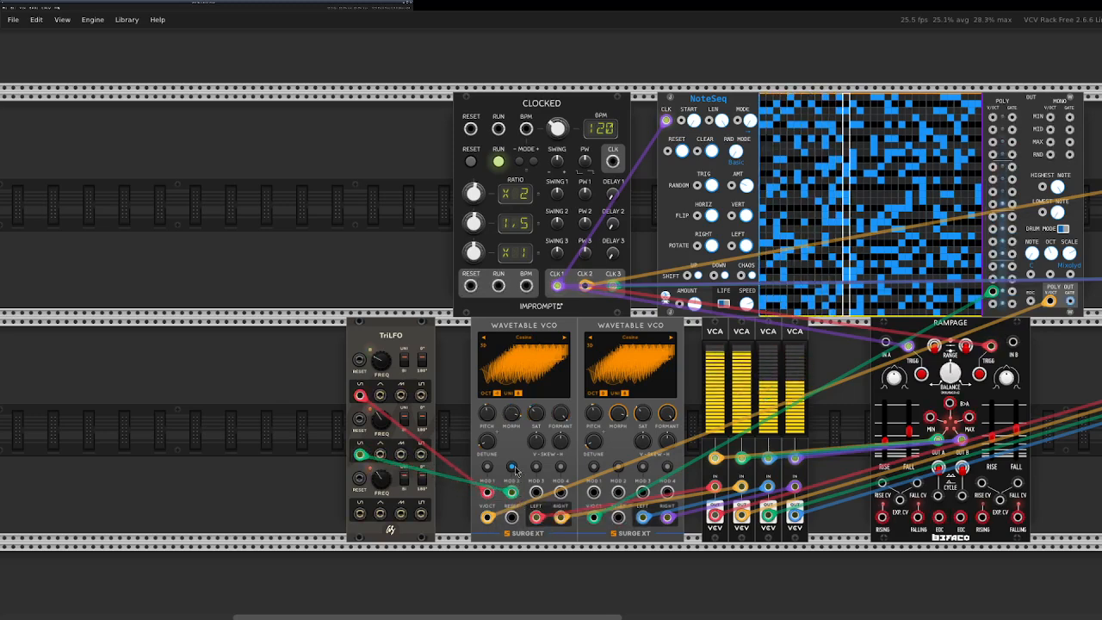
{"action": "left_click_drag", "start_coordinate": [512, 414], "coordinate": [512, 439]}
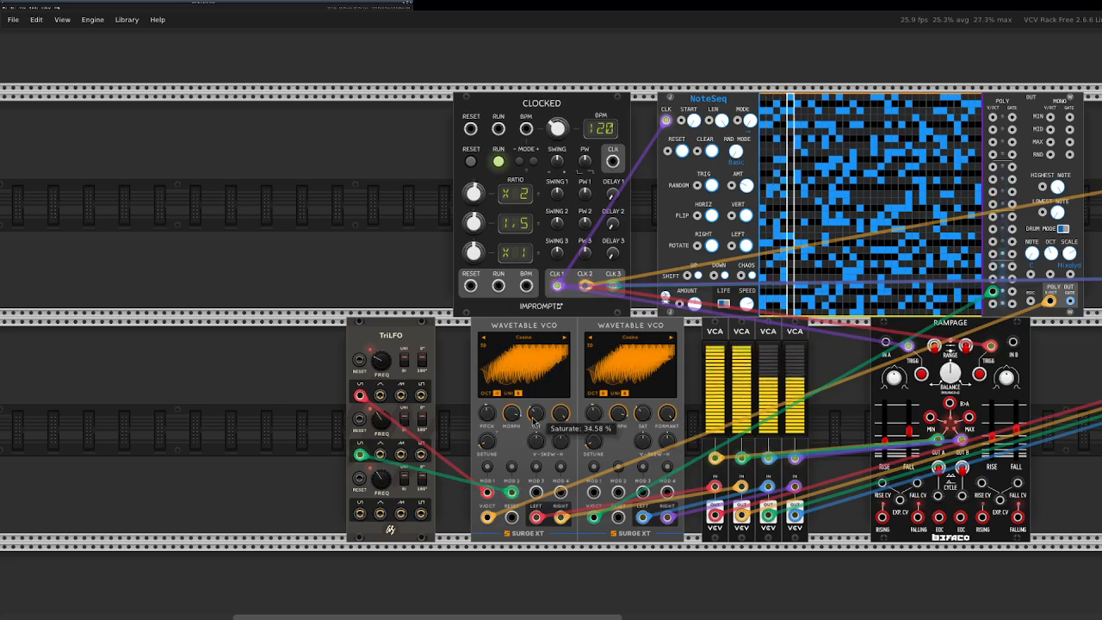
Lower the first Wavetable VCO's Formant and modulate it with TriLFO Sine 3 through Mod 3.
{"action": "left_click_drag", "start_coordinate": [560, 414], "coordinate": [560, 457]}
{"action": "left_click_drag", "start_coordinate": [360, 514], "coordinate": [536, 492]}
{"action": "left_click", "coordinate": [536, 468]}
{"action": "left_click_drag", "start_coordinate": [560, 414], "coordinate": [560, 396]}
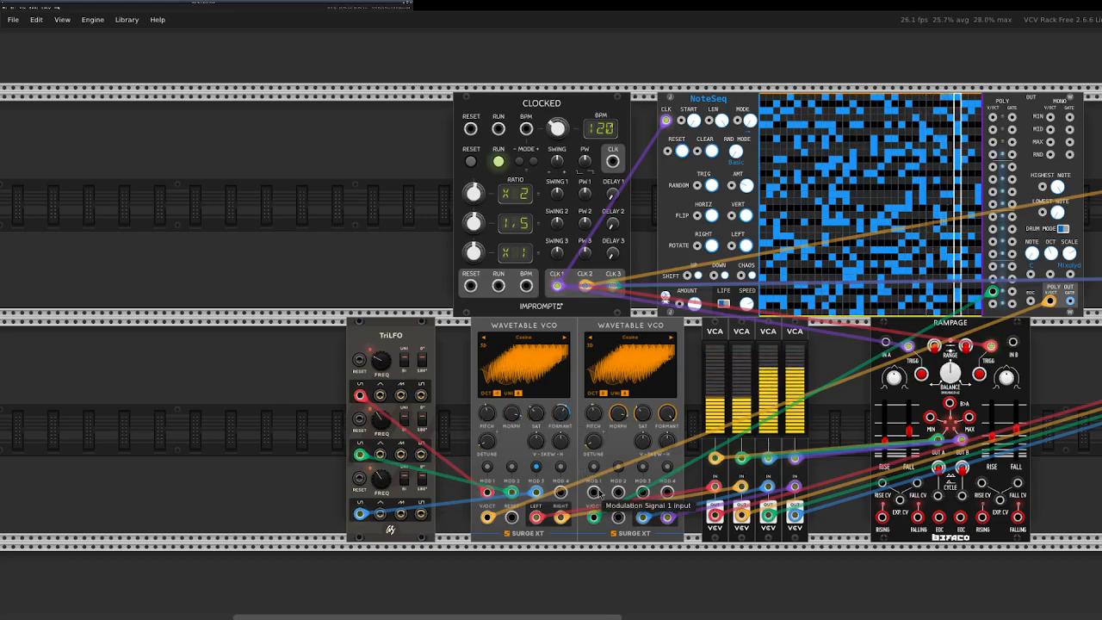
Patch TriLFO Sine 3 and Sine 1 into the second Wavetable VCO's Mod 1 and Mod 2, modulating Morph and Formant.
{"action": "left_click_drag", "start_coordinate": [594, 494], "coordinate": [360, 514]}
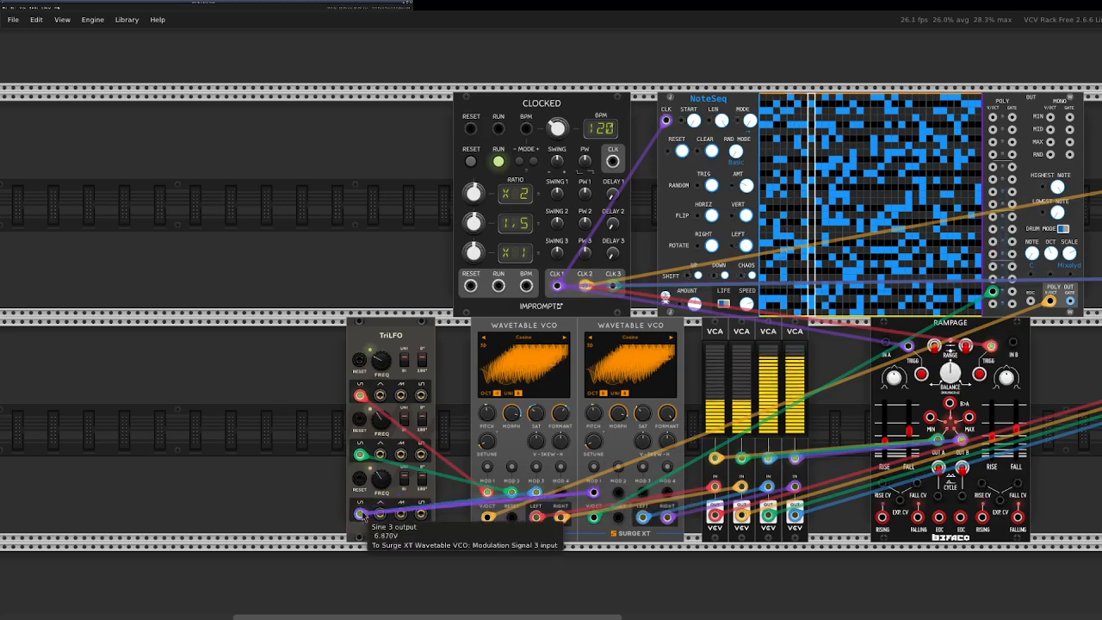
{"action": "left_click", "coordinate": [593, 467]}
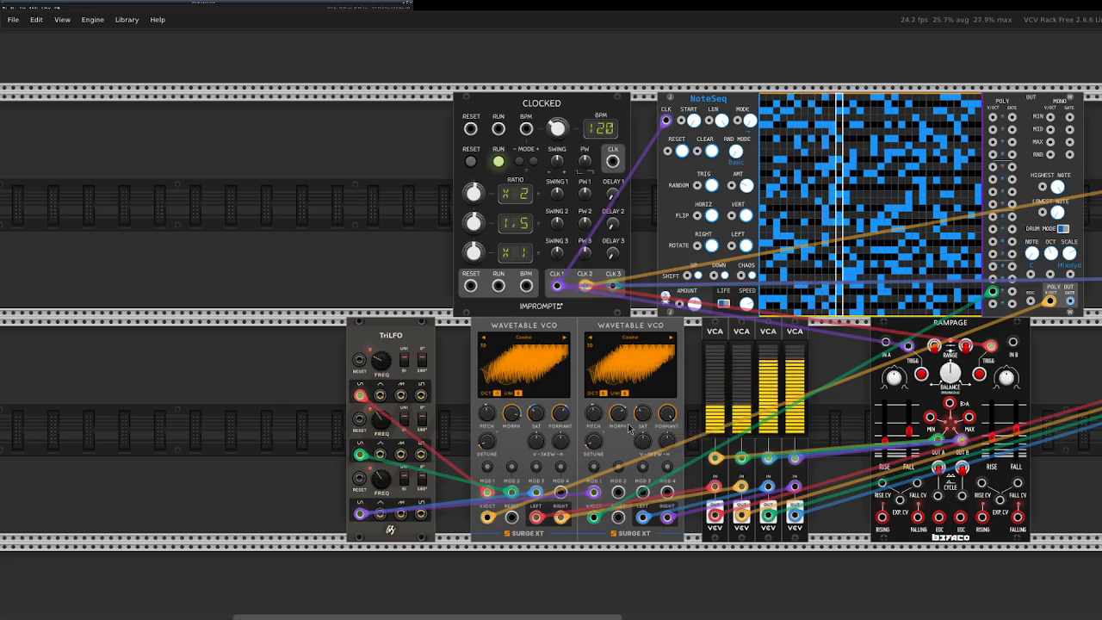
{"action": "left_click_drag", "start_coordinate": [616, 493], "coordinate": [617, 494]}
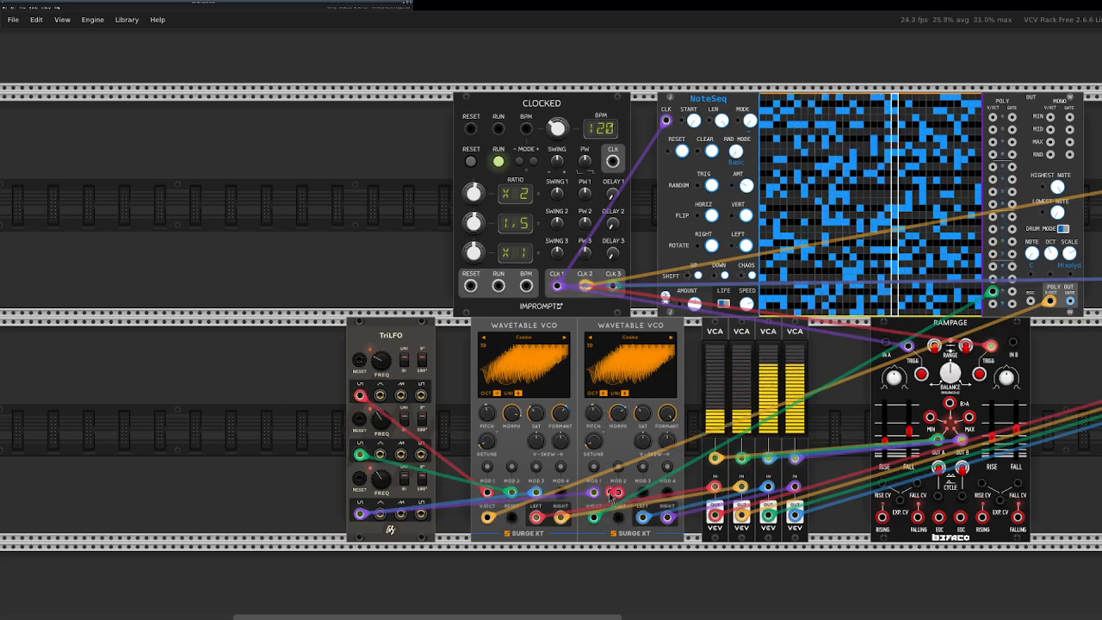
{"action": "left_click_drag", "start_coordinate": [408, 477], "coordinate": [360, 396]}
{"action": "left_click", "coordinate": [618, 467]}
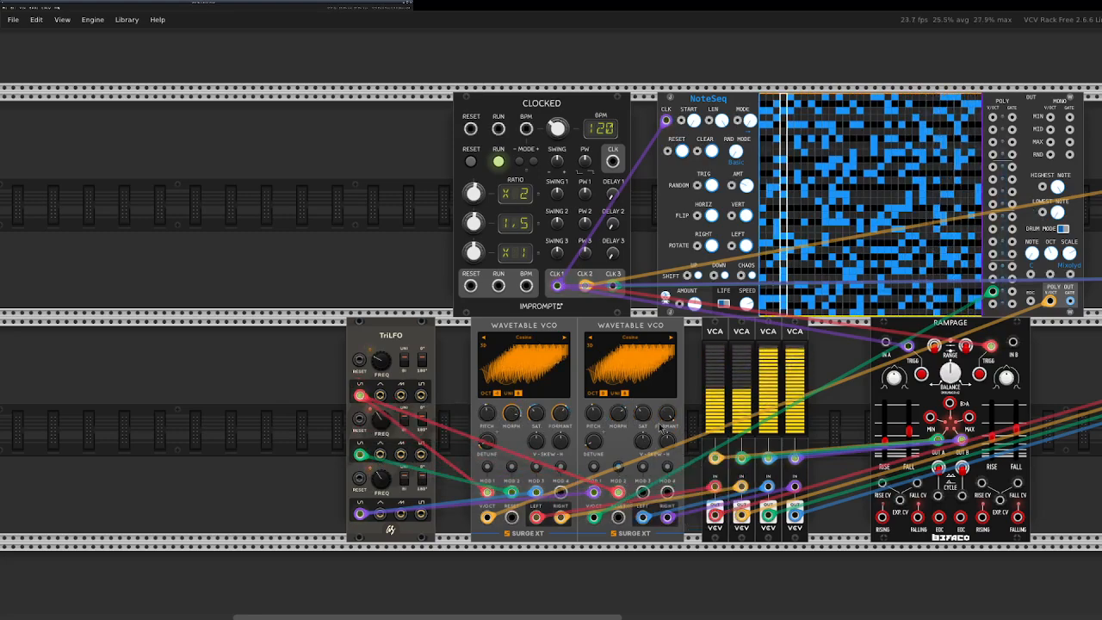
{"action": "left_click_drag", "start_coordinate": [667, 414], "coordinate": [668, 443]}
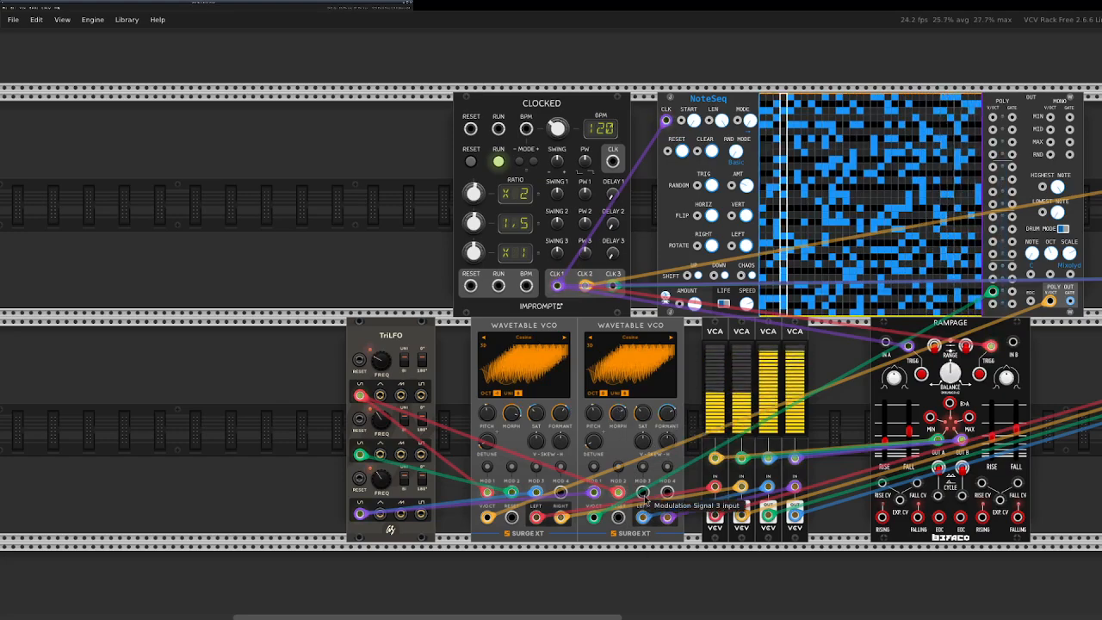
Modulate the second Wavetable VCO's Saturate from TriLFO Sine 2 through Mod 3, and move TriLFO flush against the first VCO.
{"action": "left_click_drag", "start_coordinate": [644, 498], "coordinate": [360, 454]}
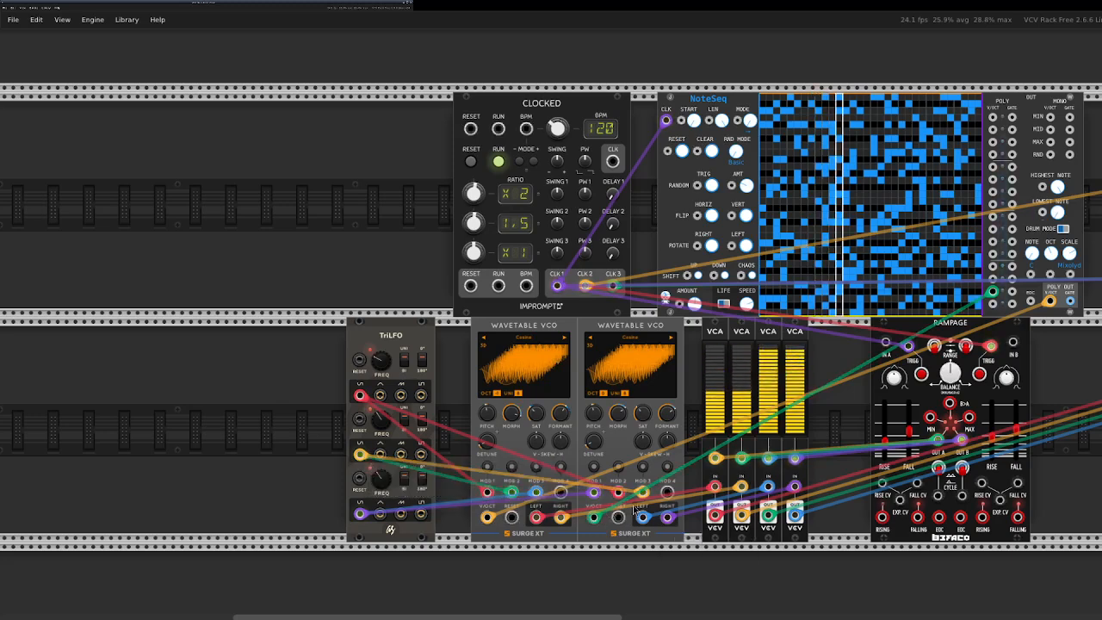
{"action": "left_click", "coordinate": [643, 467]}
{"action": "left_click_drag", "start_coordinate": [643, 415], "coordinate": [643, 399]}
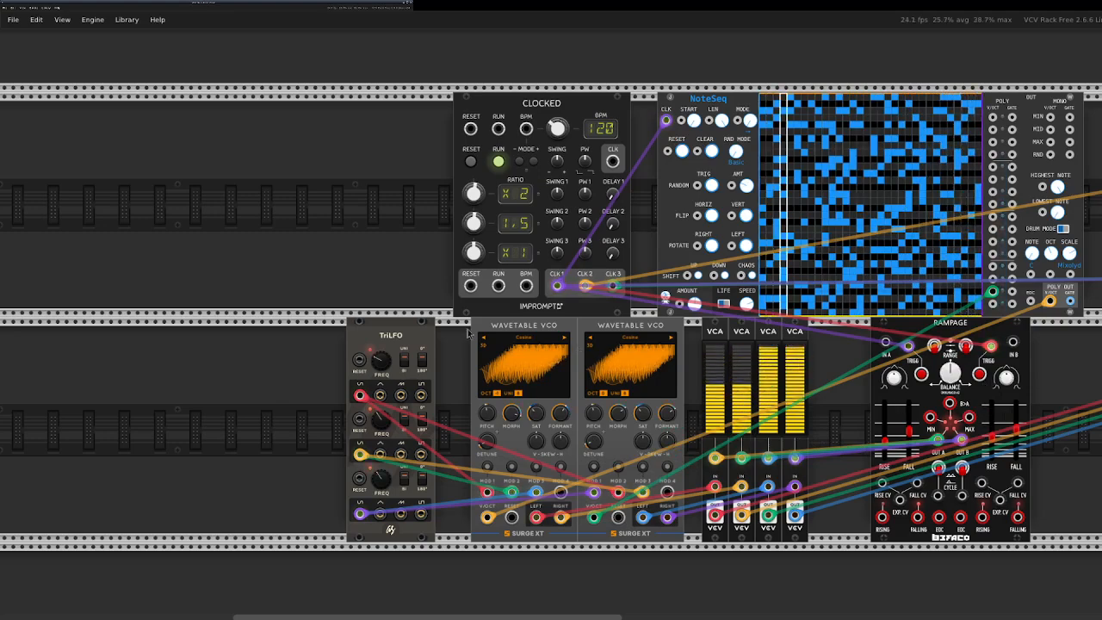
{"action": "left_click_drag", "start_coordinate": [360, 323], "coordinate": [412, 325]}
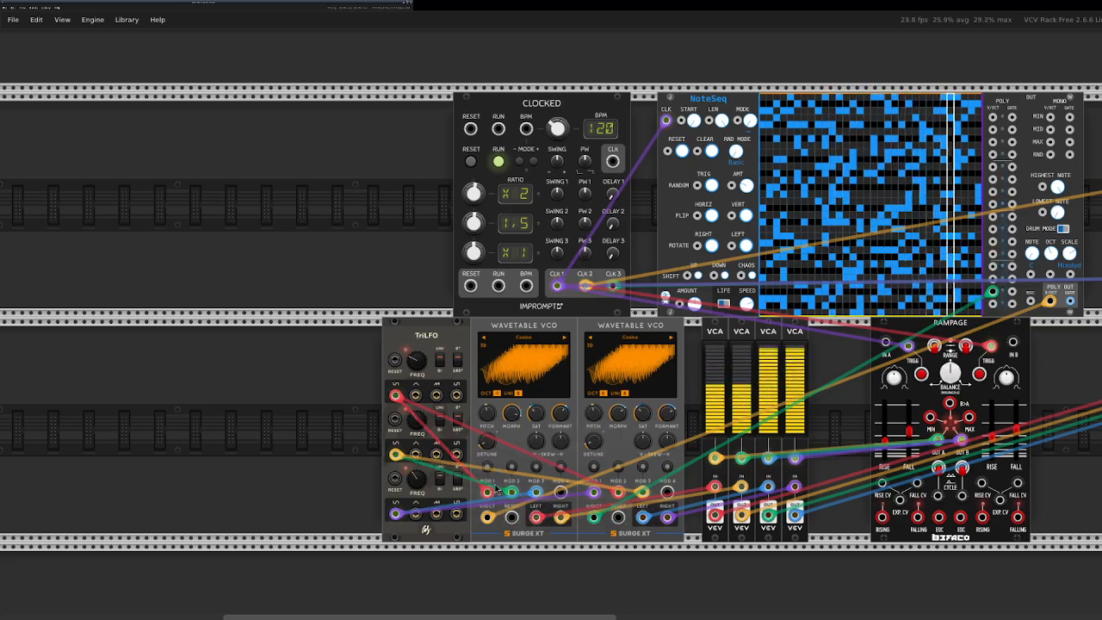
Initialize the Pitch of both Wavetable VCOs.
{"action": "mouse_move", "coordinate": [517, 419]}
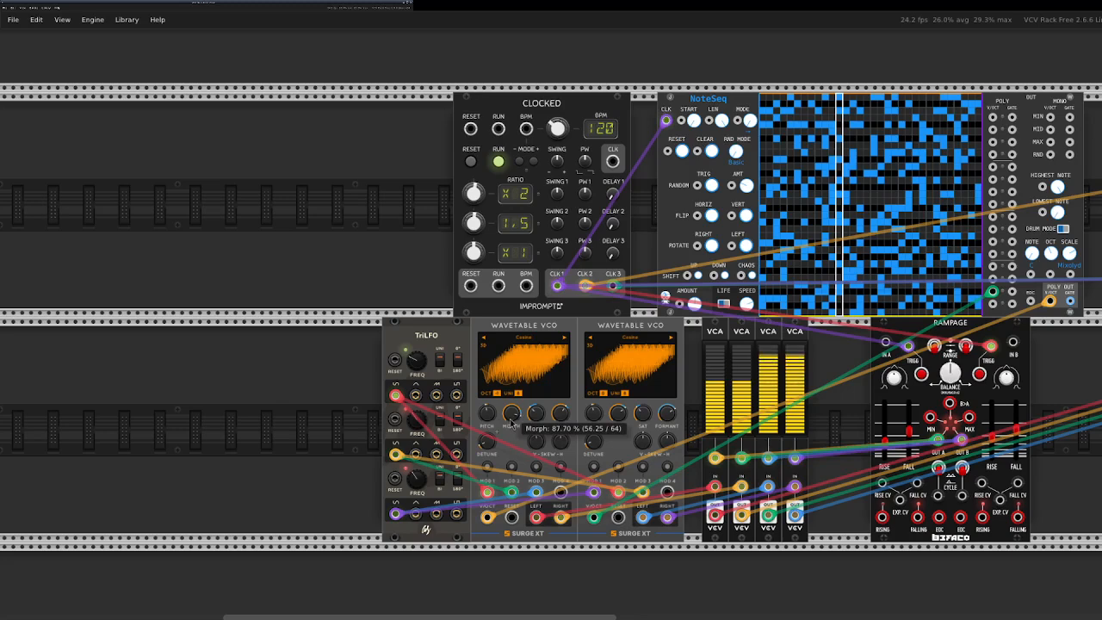
{"action": "right_click", "coordinate": [489, 422]}
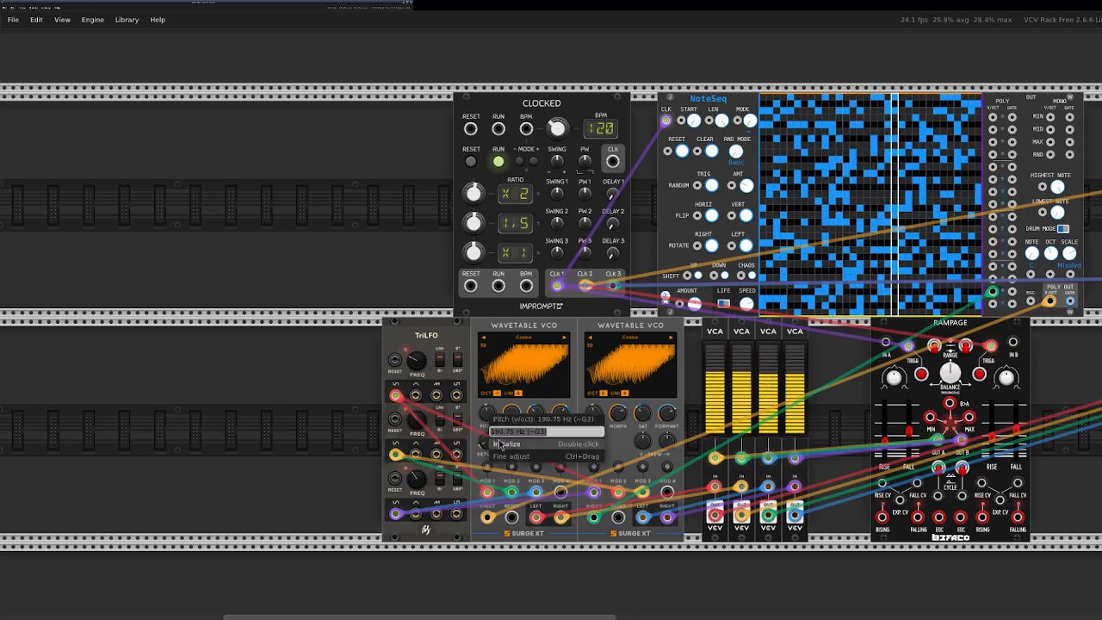
{"action": "left_click", "coordinate": [500, 444]}
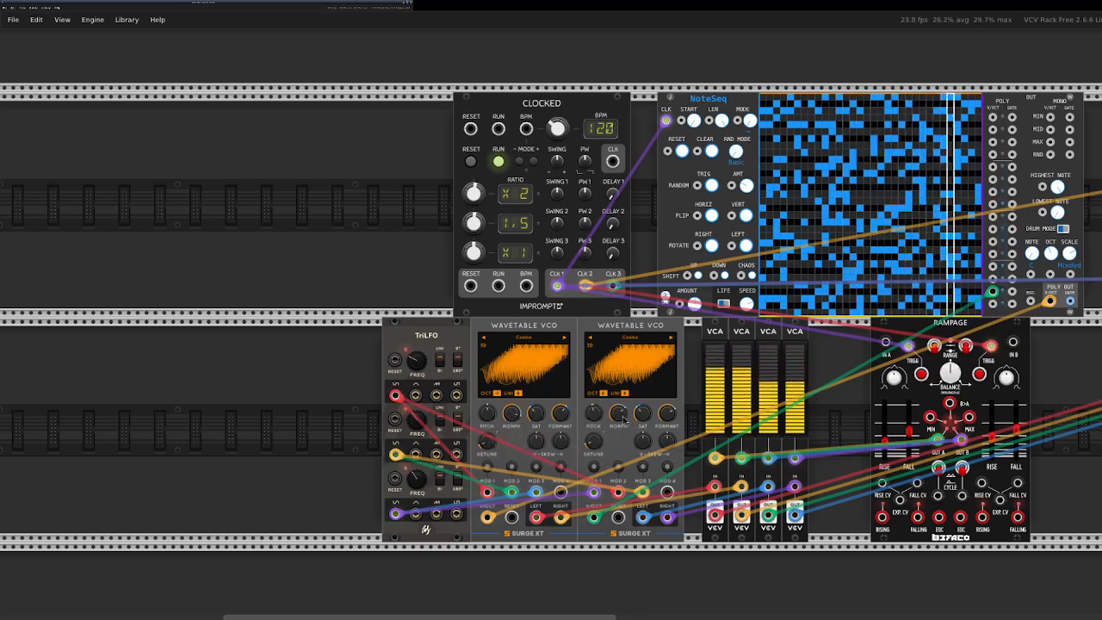
{"action": "right_click", "coordinate": [593, 415]}
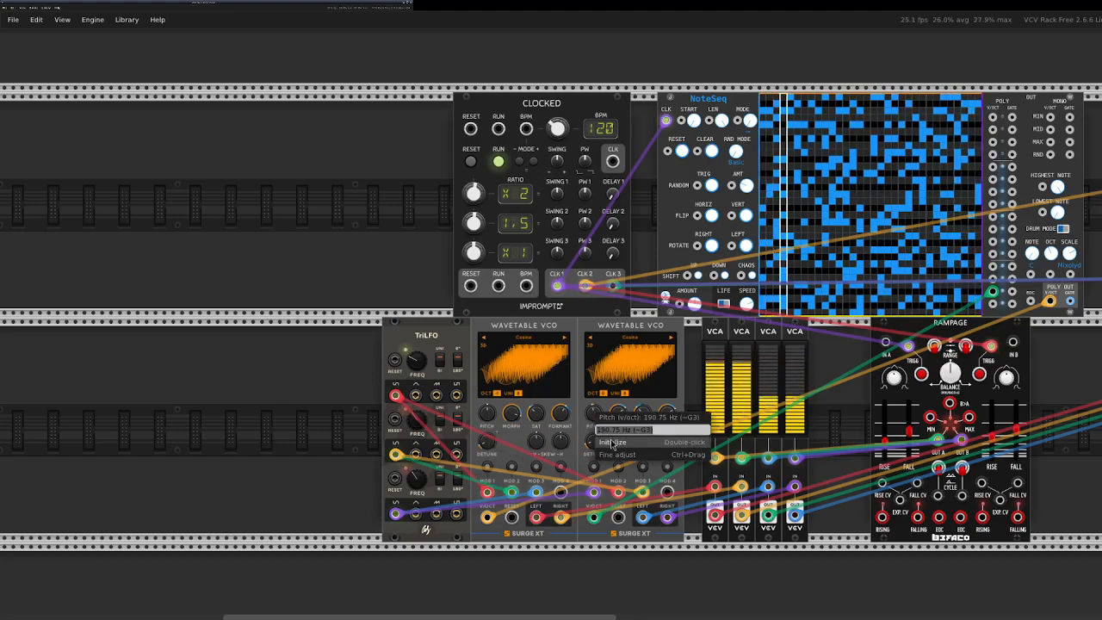
{"action": "left_click", "coordinate": [612, 442]}
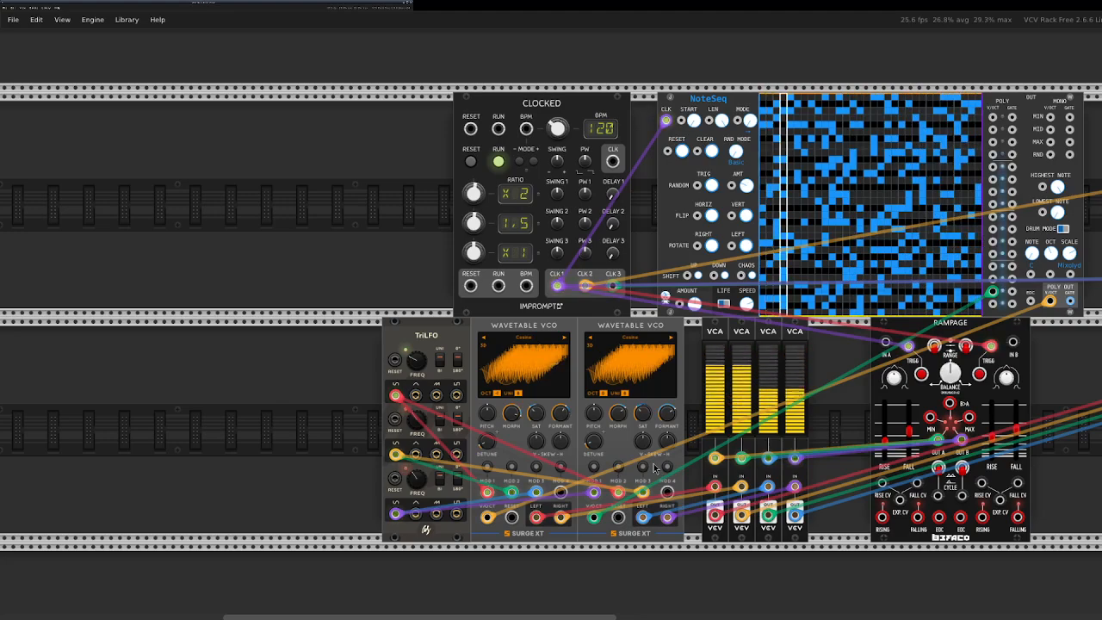
Lower the Mix Gain of the final lower-row mixer feeding the Audio 8 module.
{"action": "left_click_drag", "start_coordinate": [592, 613], "coordinate": [714, 601]}
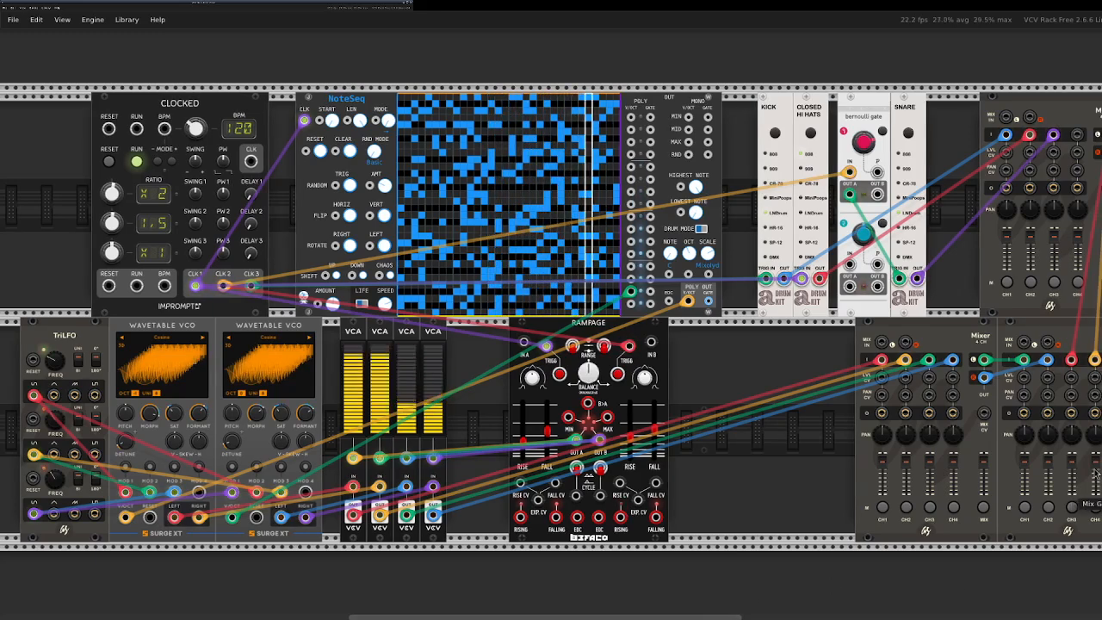
{"action": "left_click_drag", "start_coordinate": [714, 601], "coordinate": [780, 602]}
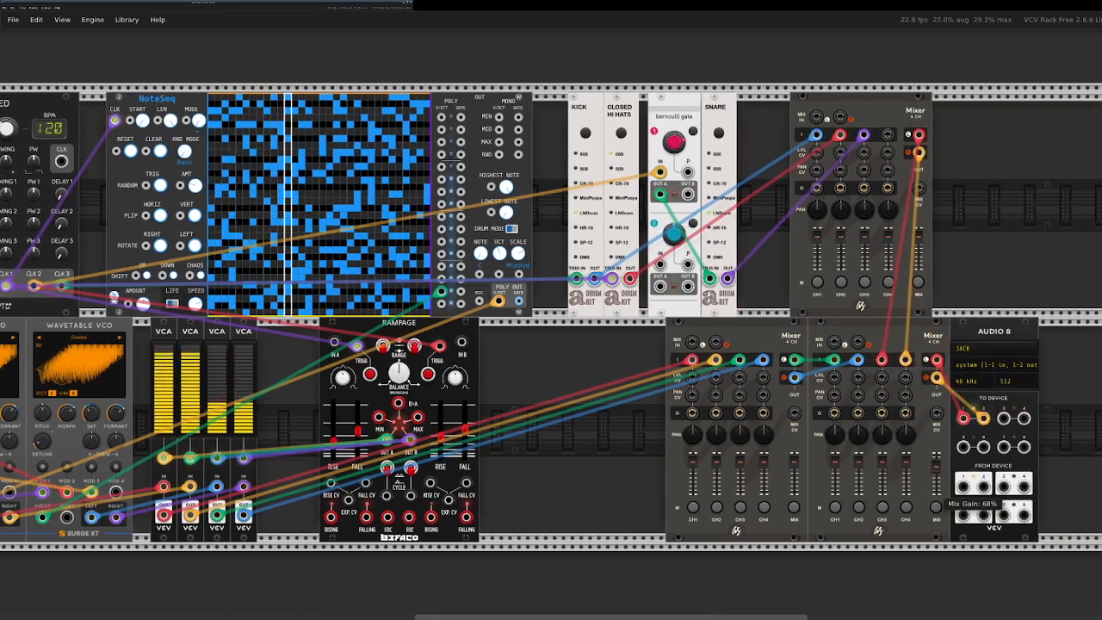
{"action": "left_click_drag", "start_coordinate": [937, 499], "coordinate": [937, 512]}
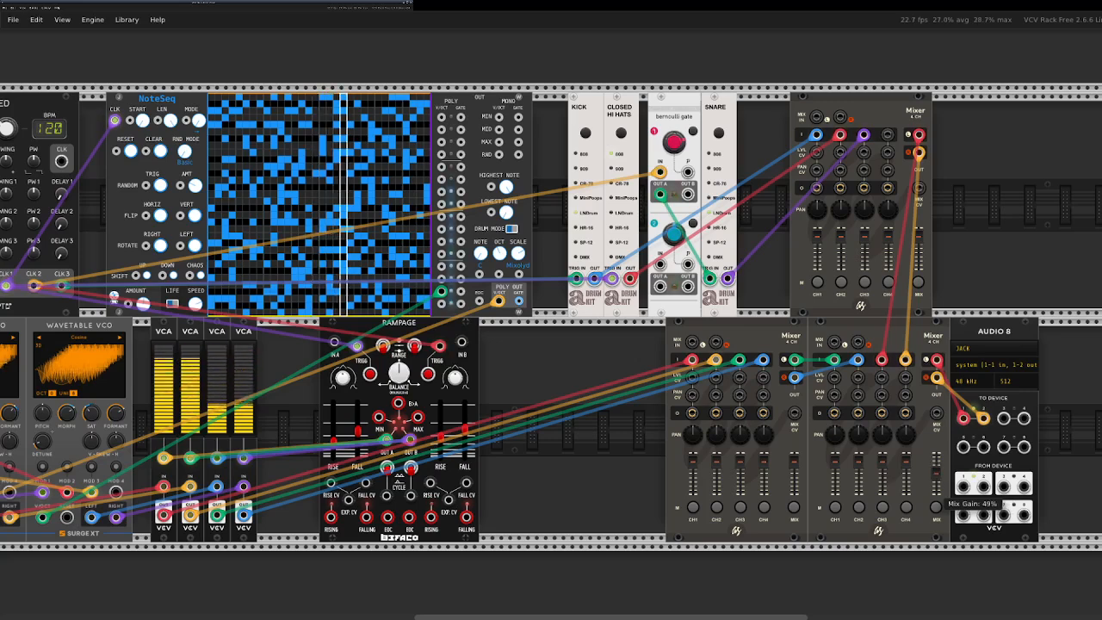
{"action": "mouse_move", "coordinate": [937, 513]}
{"action": "left_mouse_down"}
{"action": "mouse_move", "coordinate": [937, 525]}
{"action": "mouse_move", "coordinate": [936, 493]}
{"action": "left_mouse_up"}
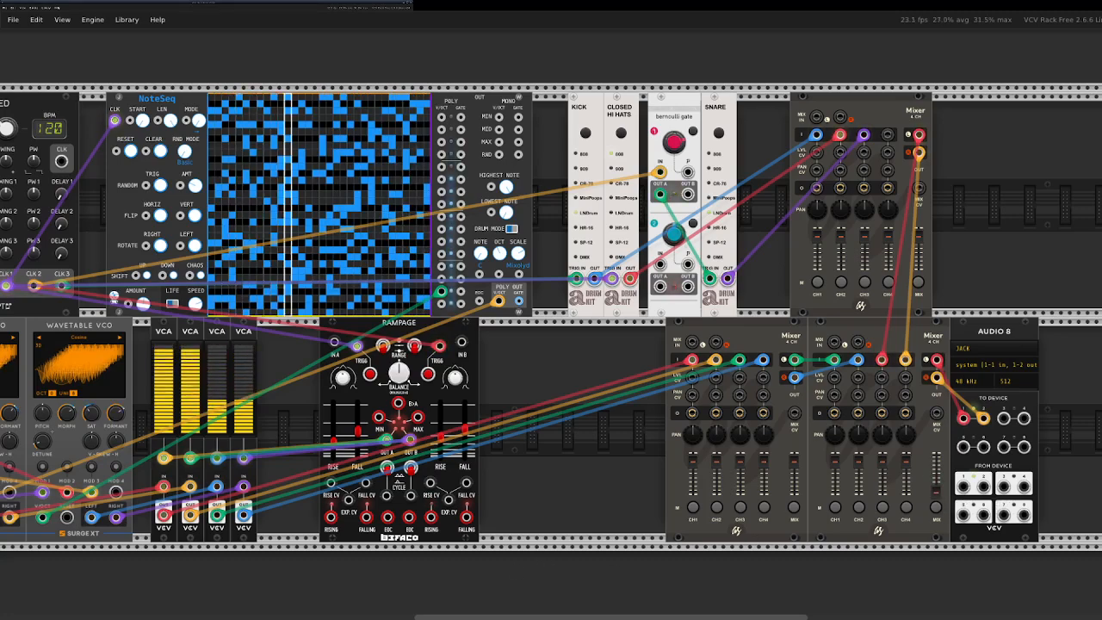